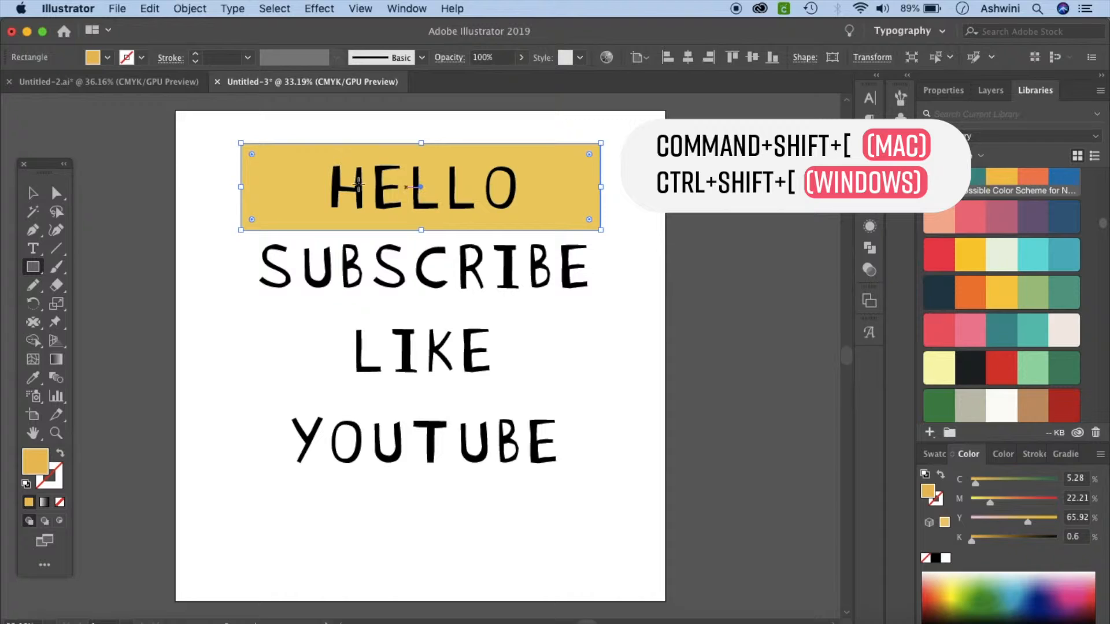
Duplicate the yellow rectangle downward three times so SUBSCRIBE, LIKE and YOUTUBE each have an adjoining rectangle behind them.
left_click(33, 193)
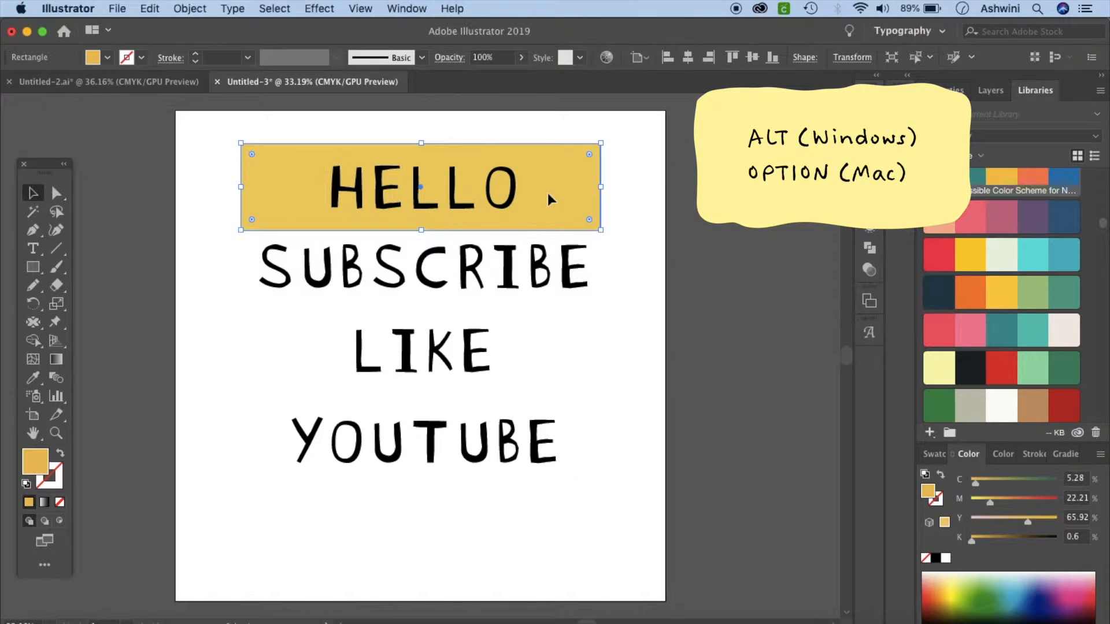
left_click_drag(547, 192, 554, 286)
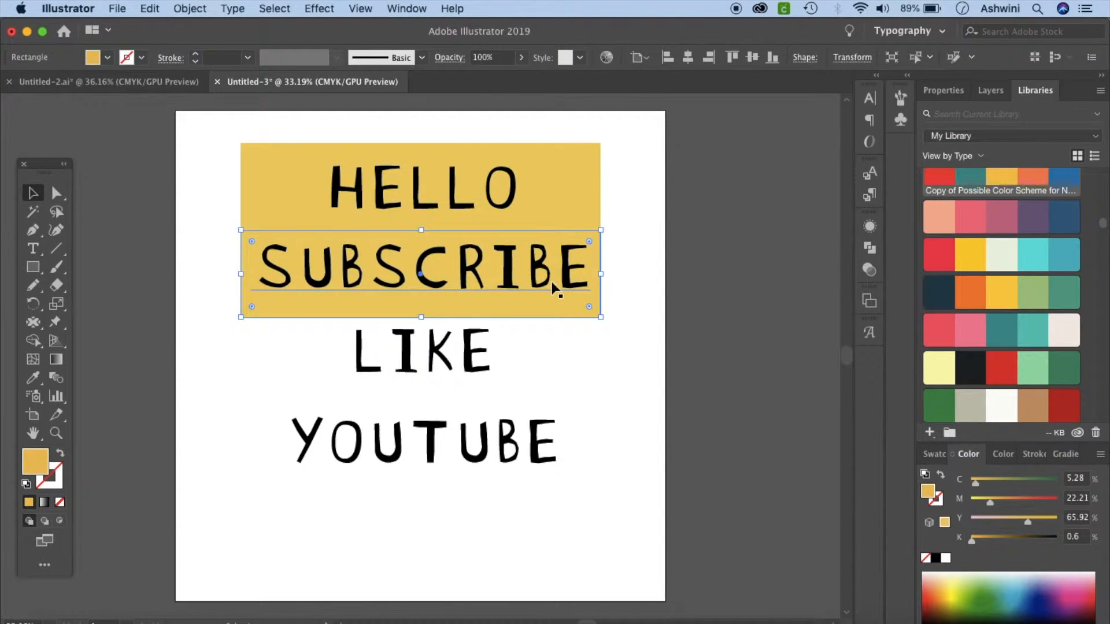
key("super+d")
key("super+d")
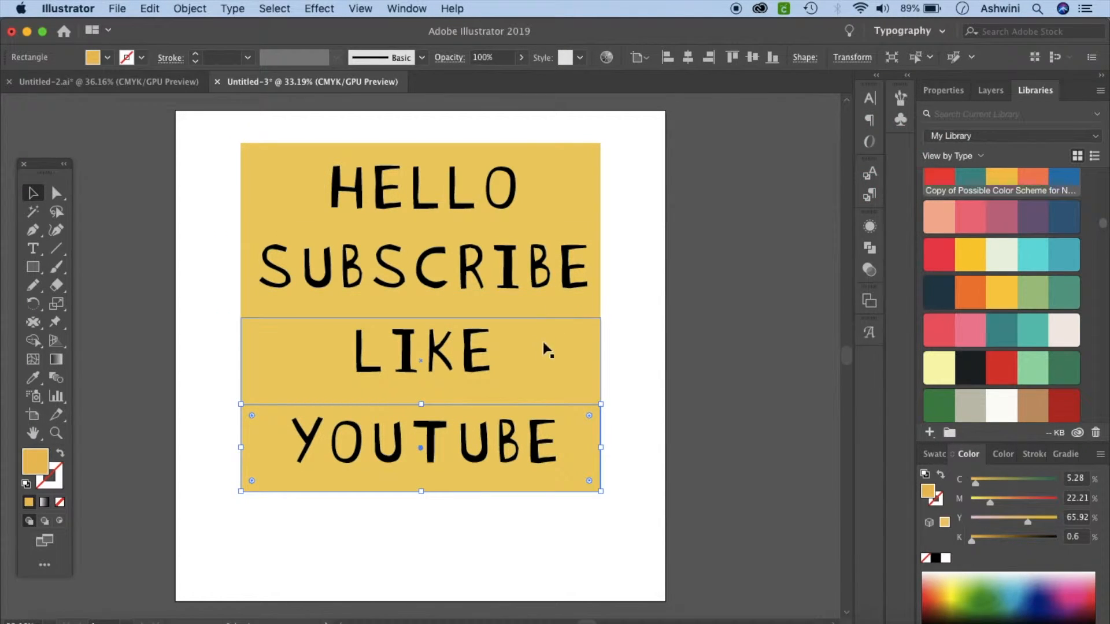
left_click(740, 282)
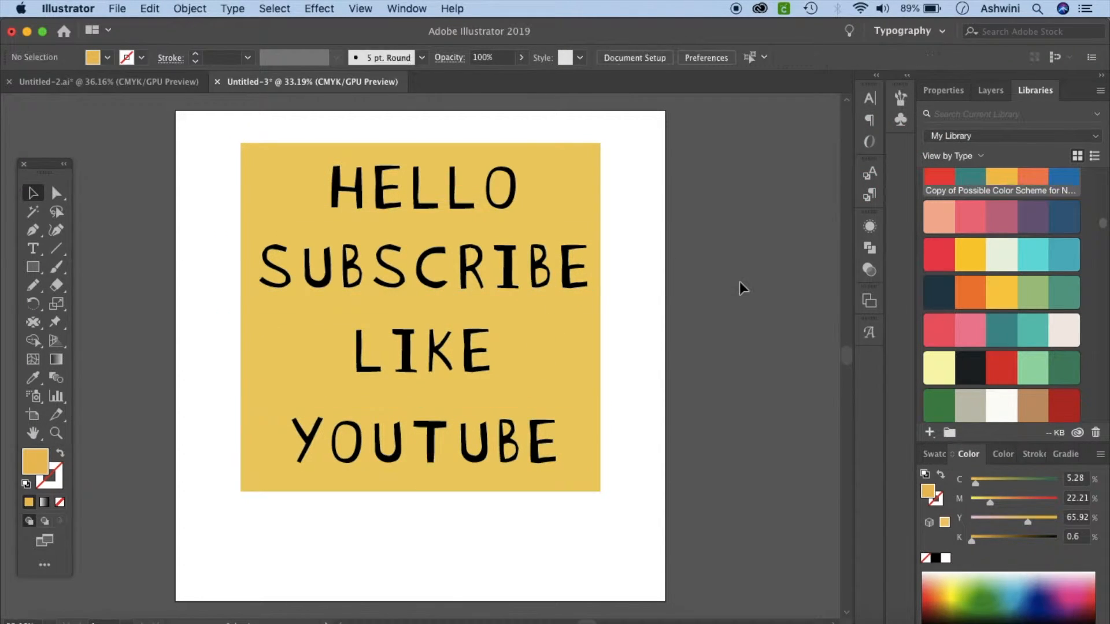
Move the SUBSCRIBE text slightly down so it sits vertically centered in the second rectangle.
left_click(509, 198)
left_click(570, 194, "shift")
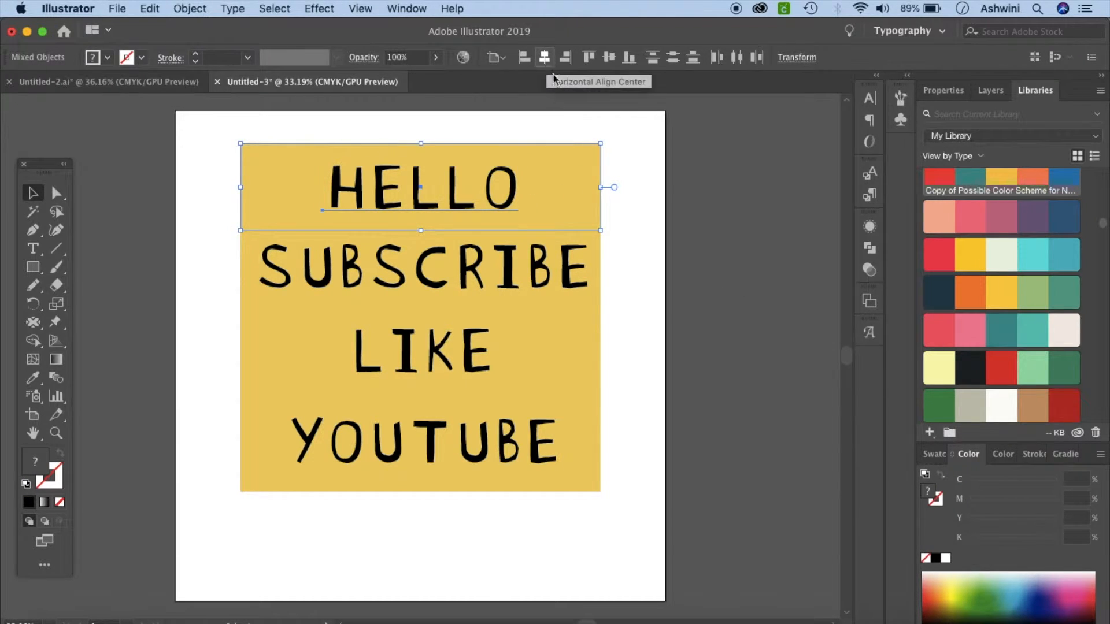
left_click(574, 272)
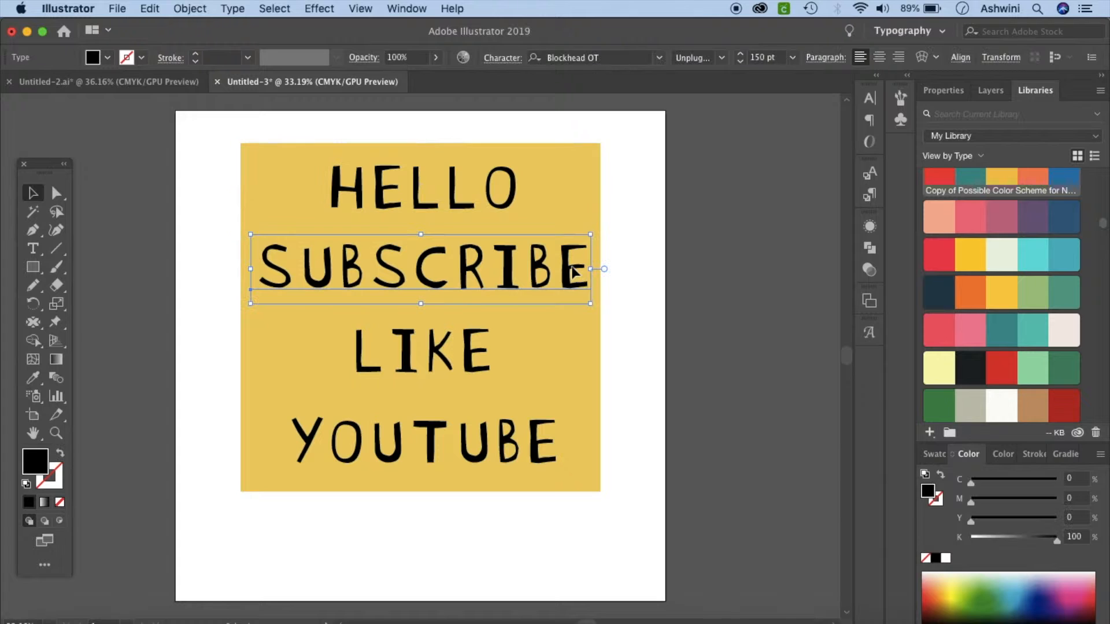
left_click(568, 311, "shift")
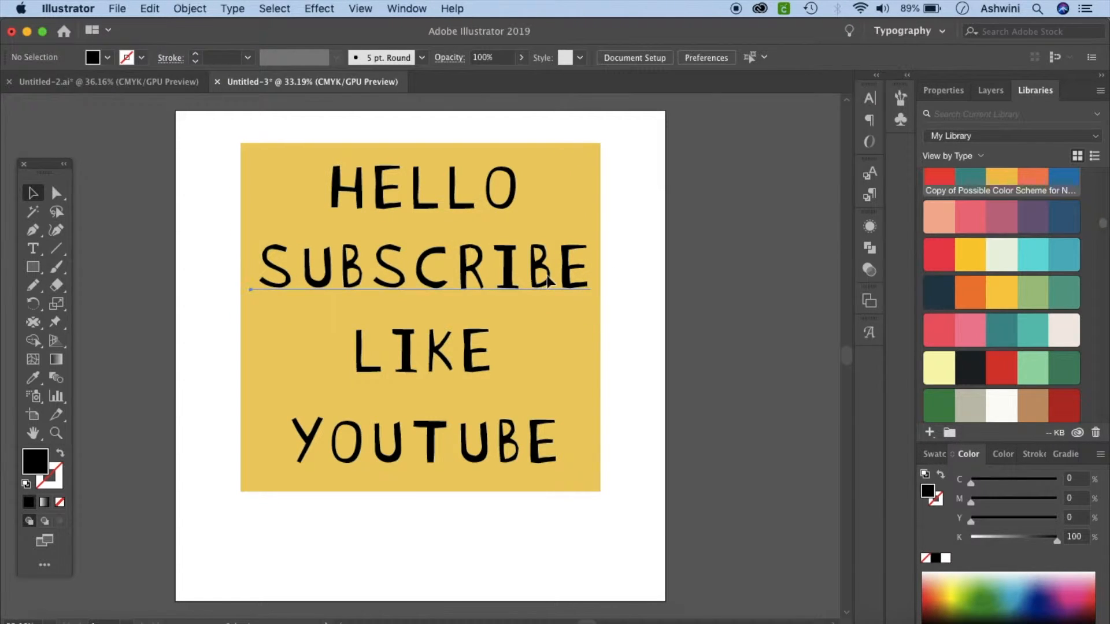
left_click_drag(547, 281, 548, 288)
left_click(673, 326)
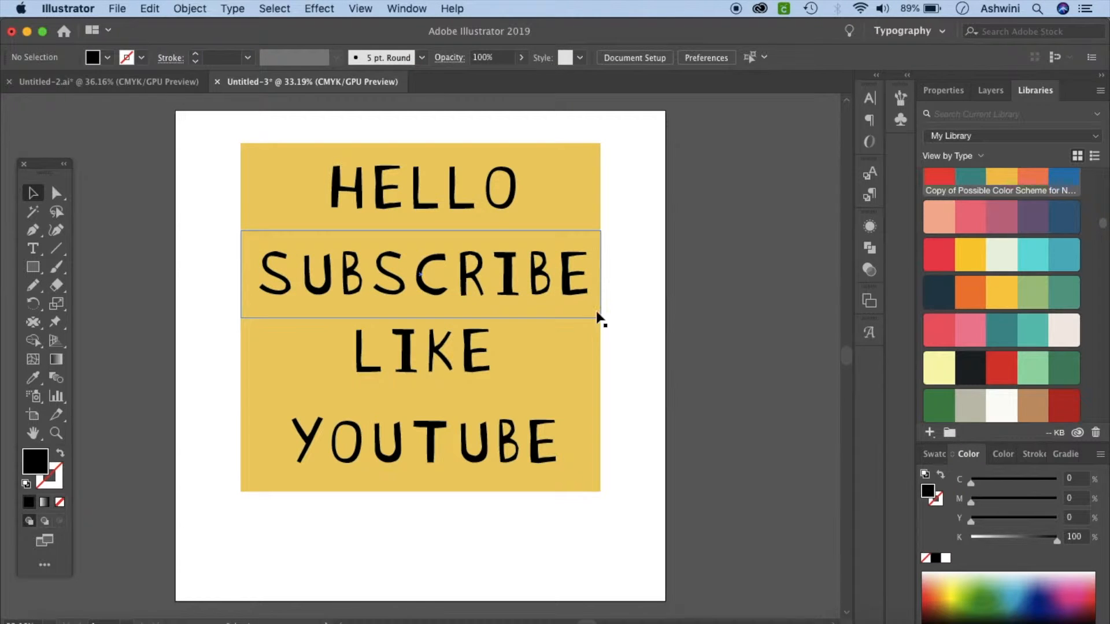
Fill the rectangle behind SUBSCRIBE with the turquoise blue of the Billar color theme, using the finished artwork in Untitled-2.ai as reference.
left_click(597, 314)
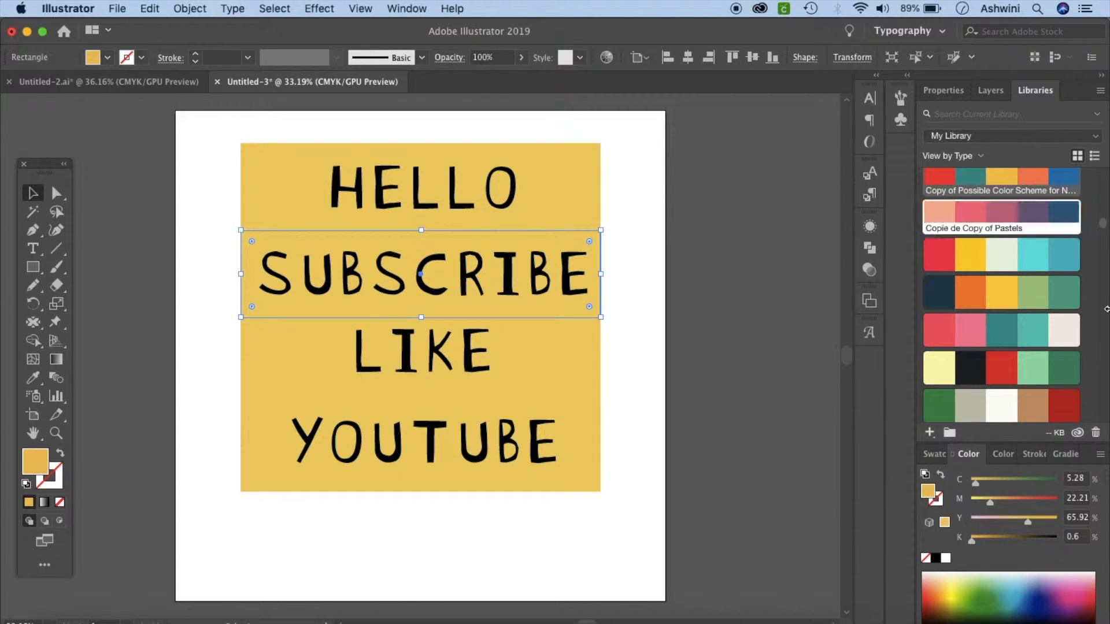
left_click(151, 85)
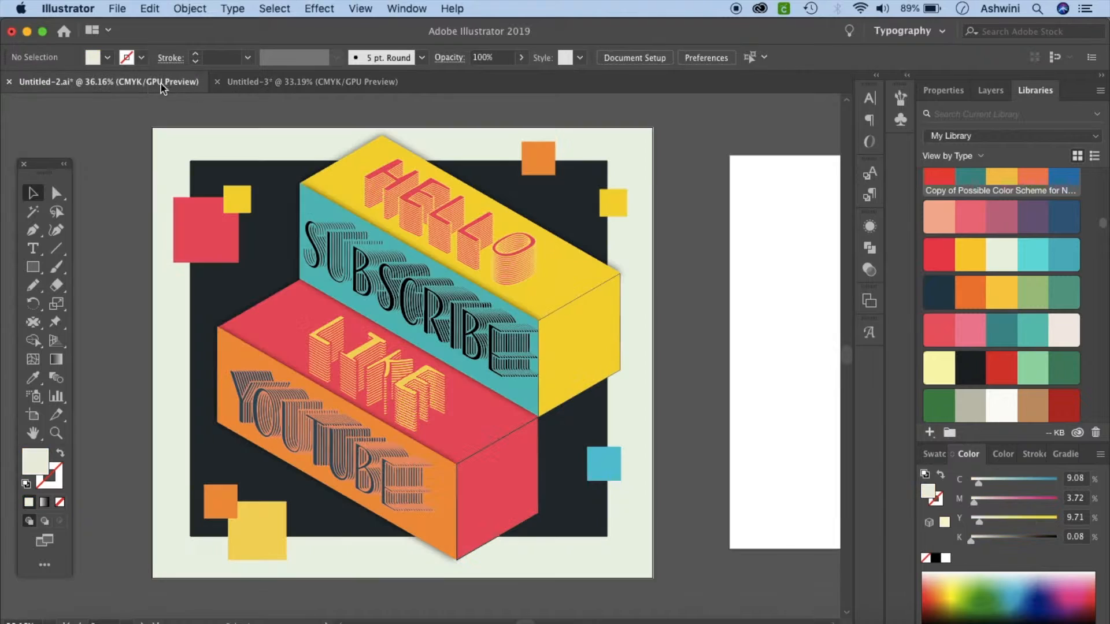
left_click(361, 82)
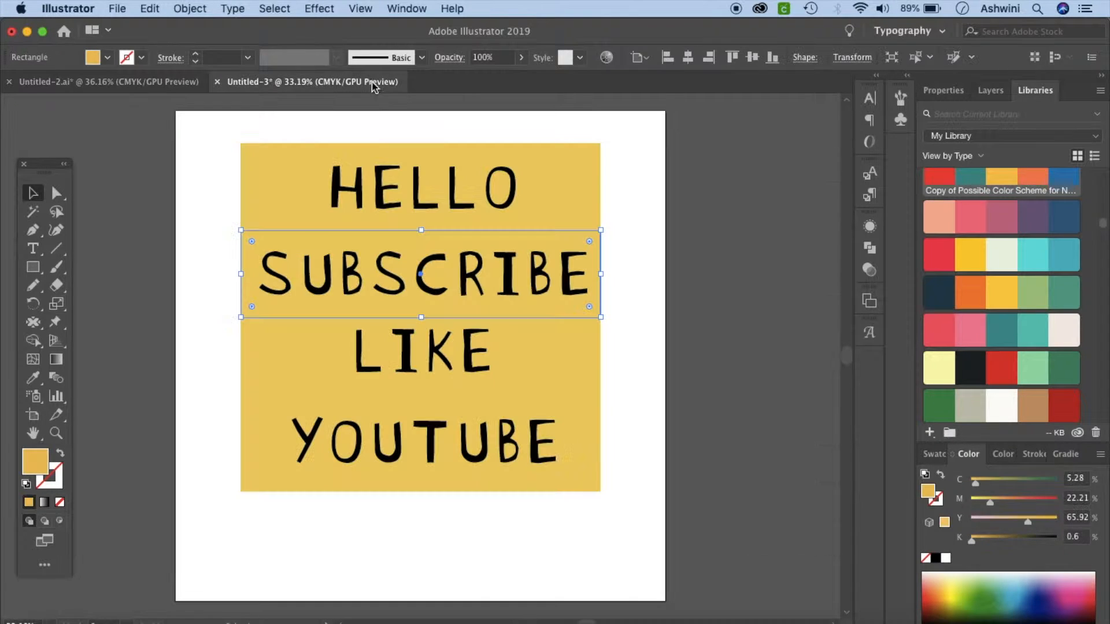
left_click(1036, 255)
left_click(797, 325)
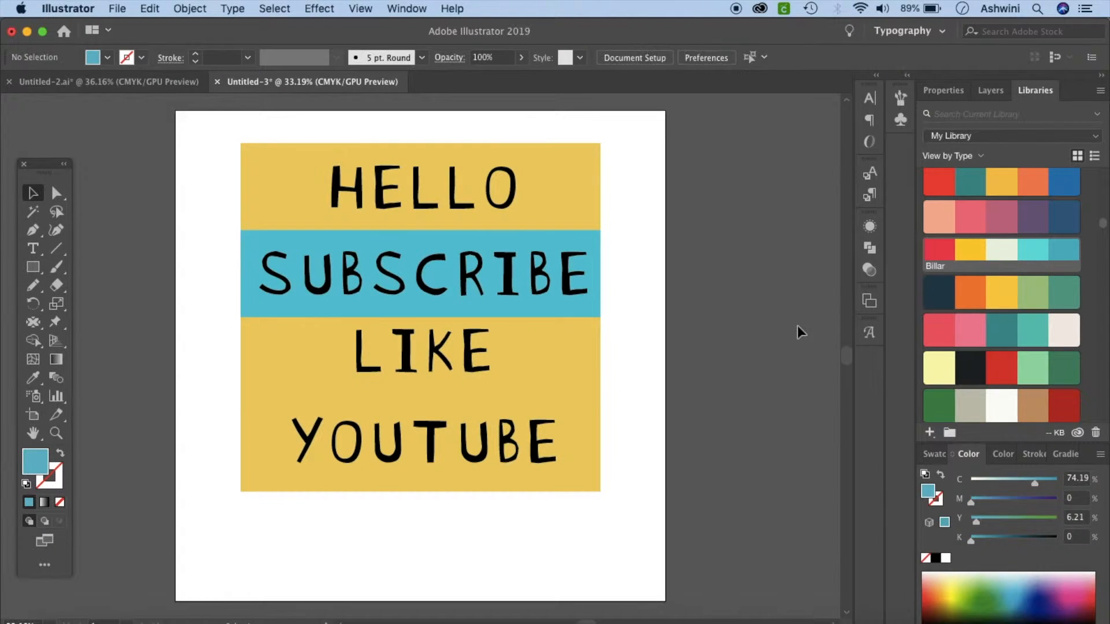
Center the LIKE text vertically in the third rectangle and fill that rectangle with the red of the Billar color theme.
left_click(492, 349)
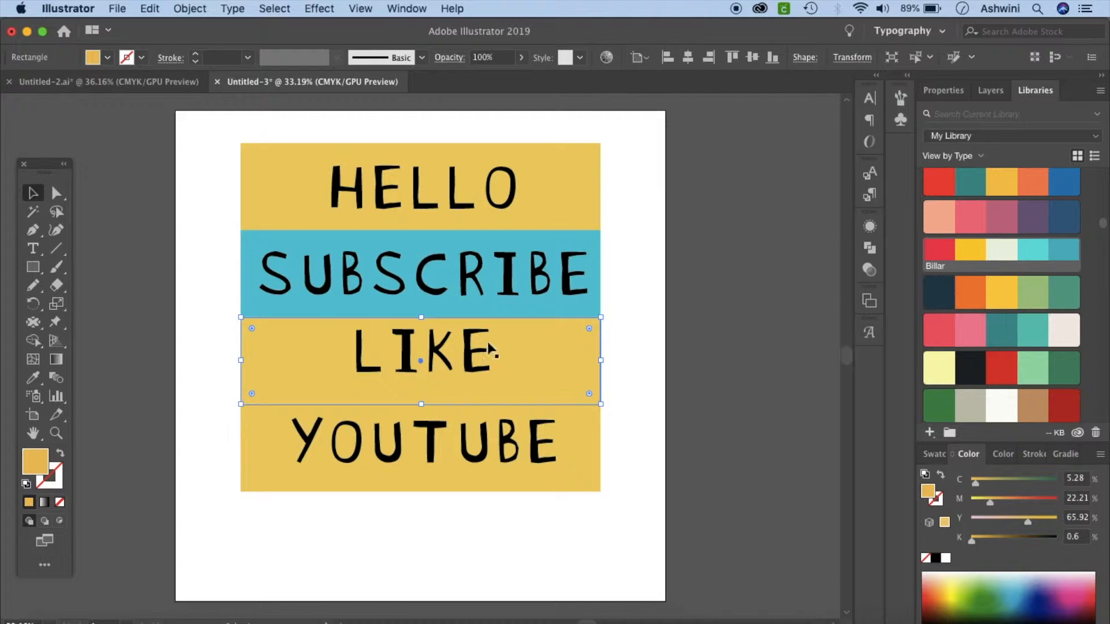
left_click(450, 374)
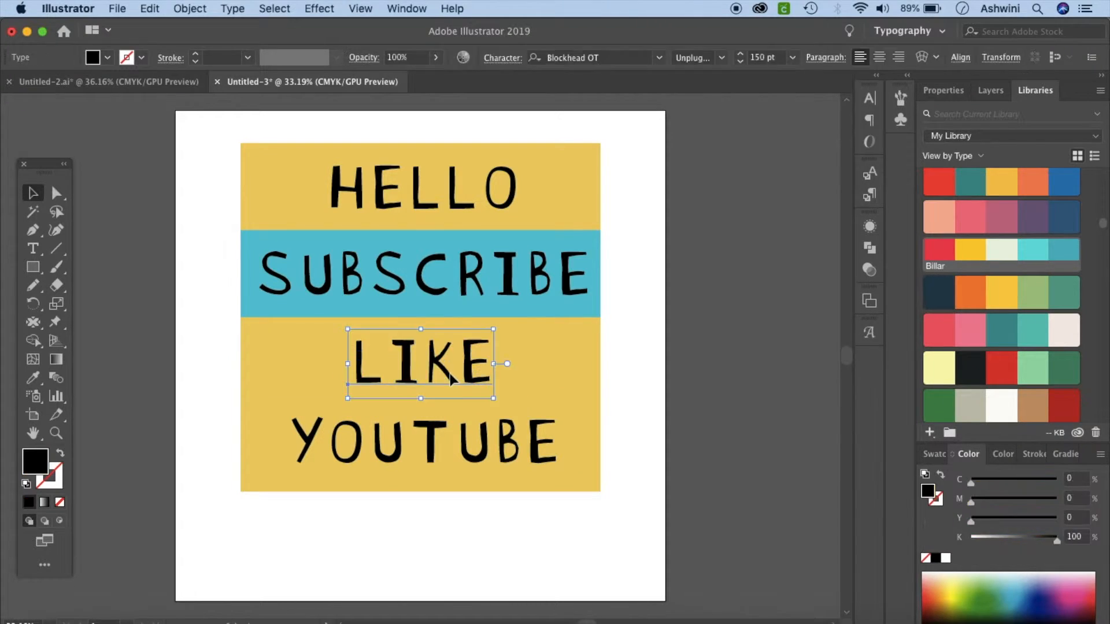
left_click(561, 386)
left_click(580, 476)
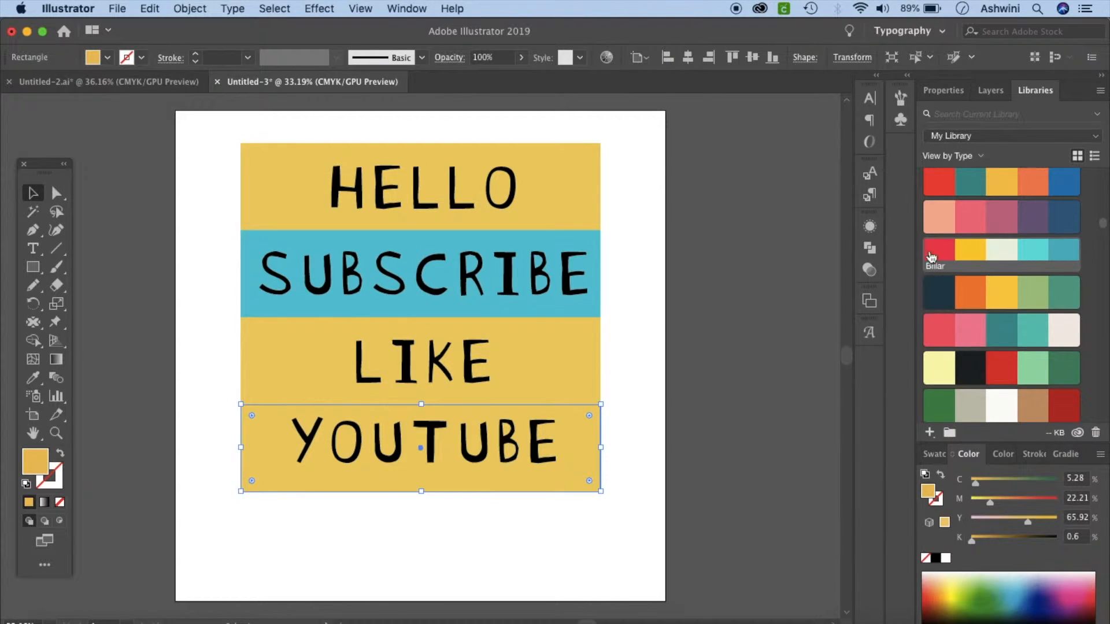
left_click(554, 383)
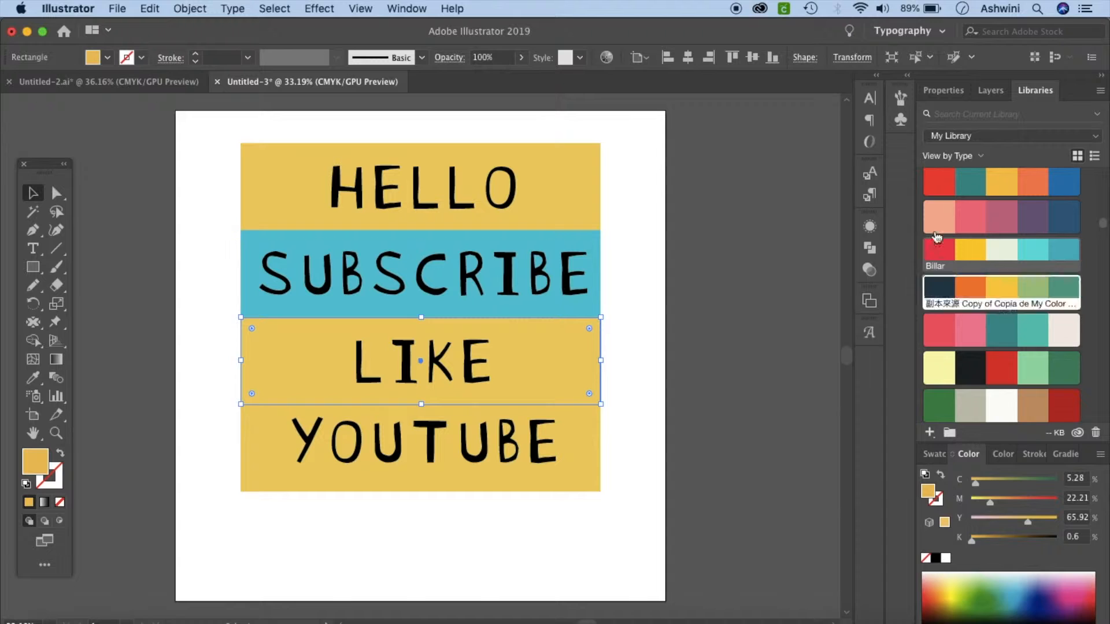
left_click(938, 250)
left_click(740, 369)
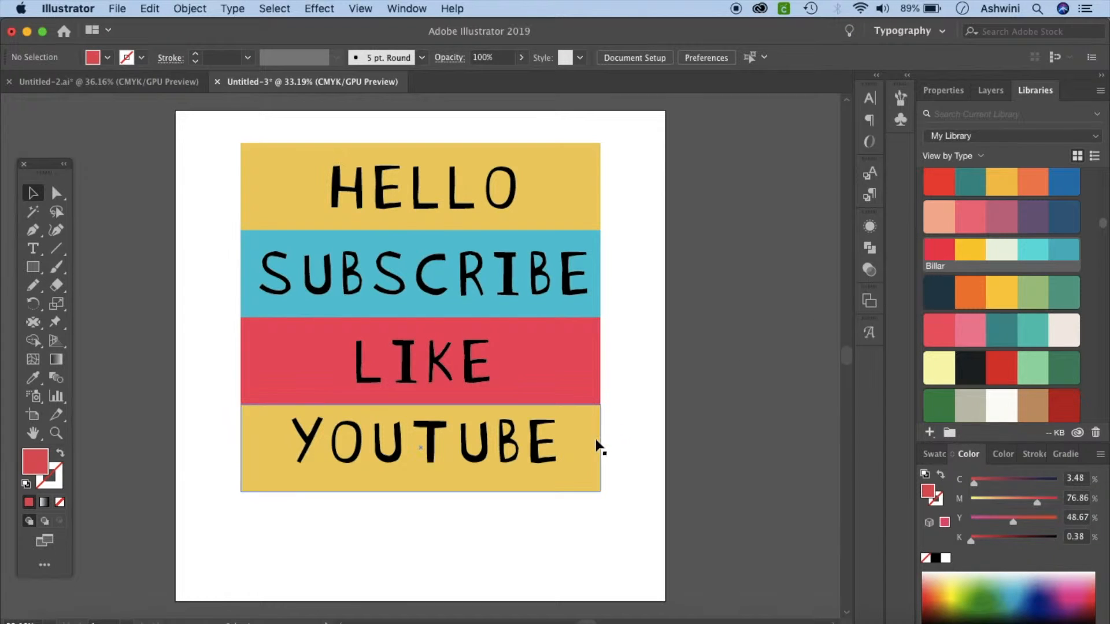
Fill the rectangle behind YOUTUBE with the library's orange swatch and move the text slightly down to center it.
left_click(599, 437)
left_click(1032, 183)
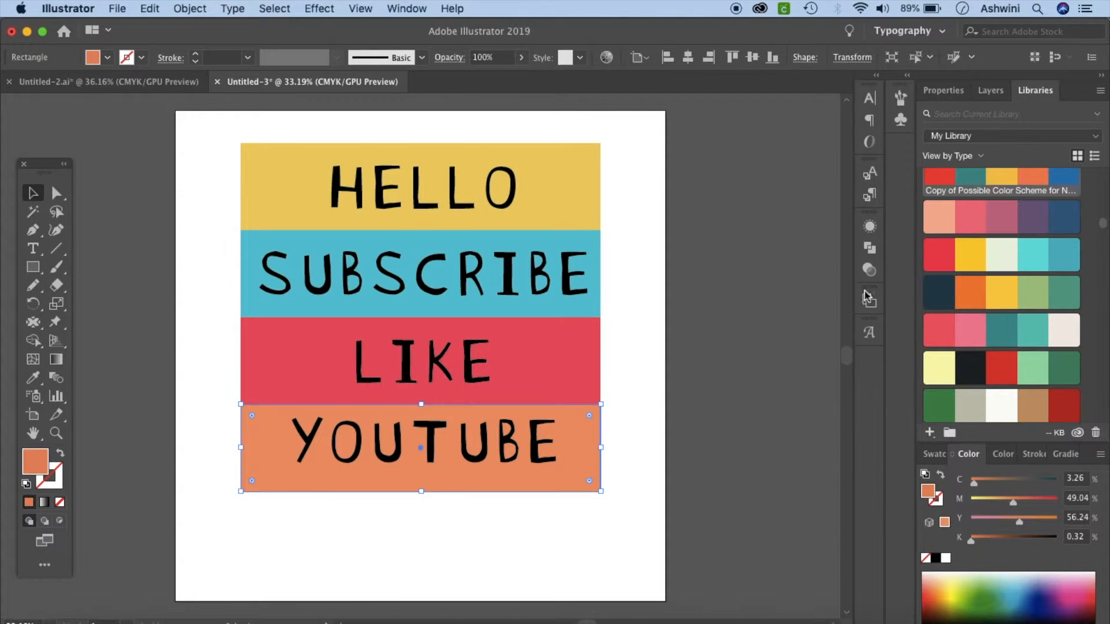
left_click(762, 399)
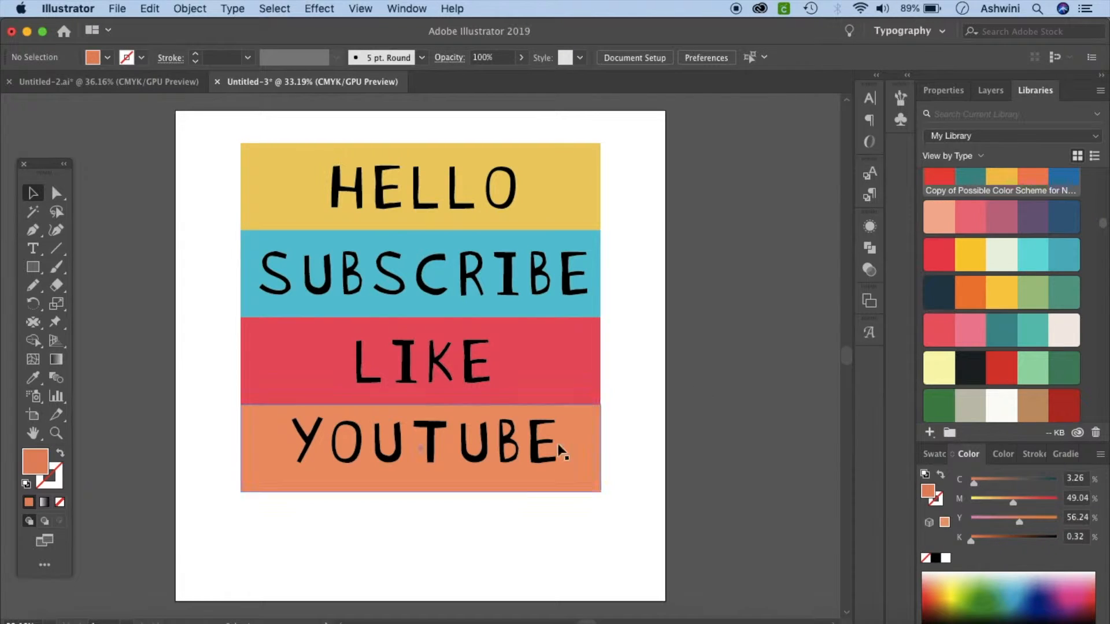
left_click_drag(543, 449, 541, 460)
left_click(669, 429)
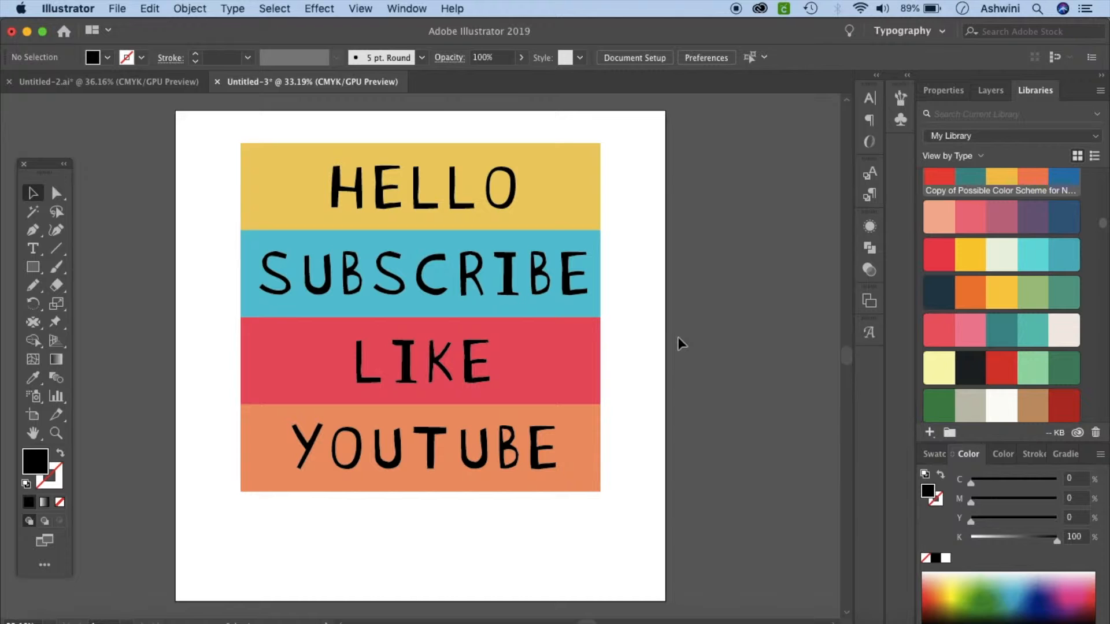
Recolor the rectangle behind HELLO with the bright yellow of the Billar color theme.
scroll(678, 337, "up", 2)
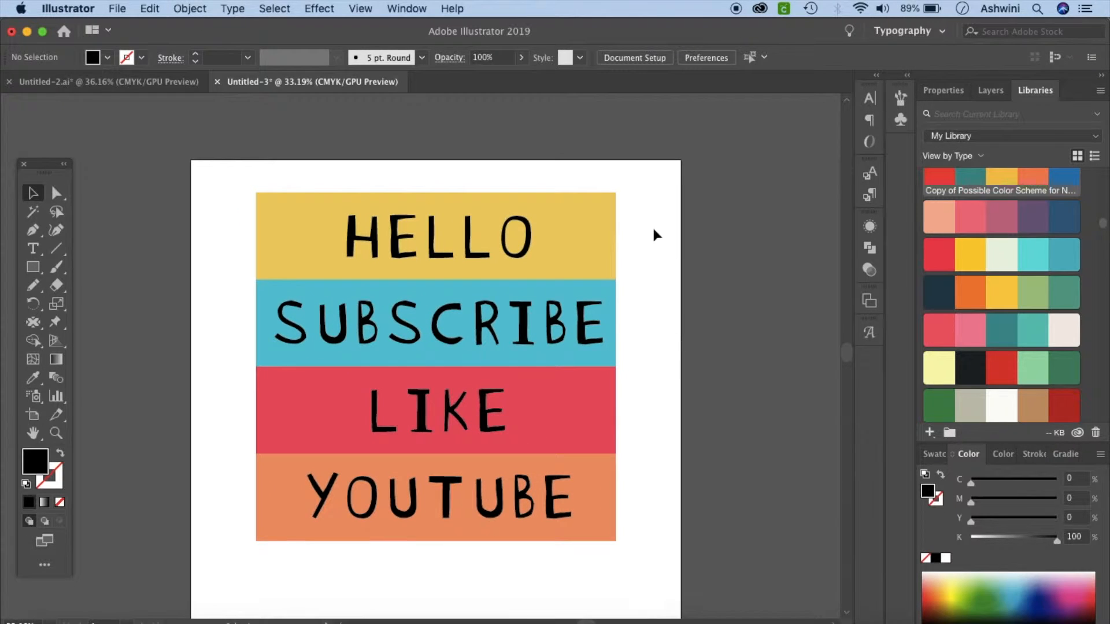
left_click(592, 226)
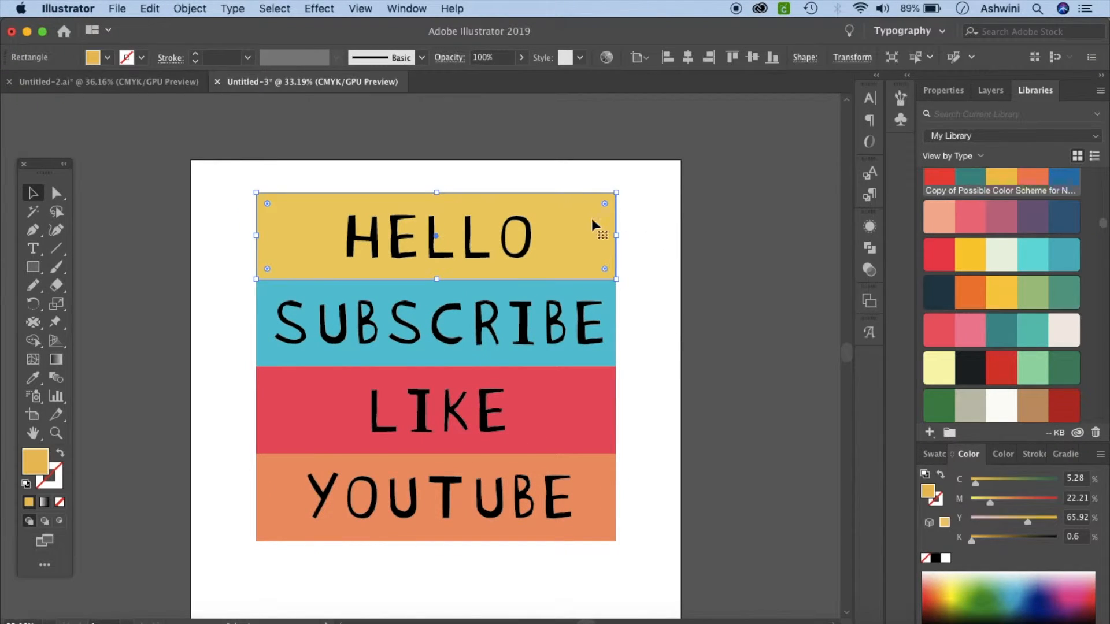
left_click(971, 253)
left_click(741, 287)
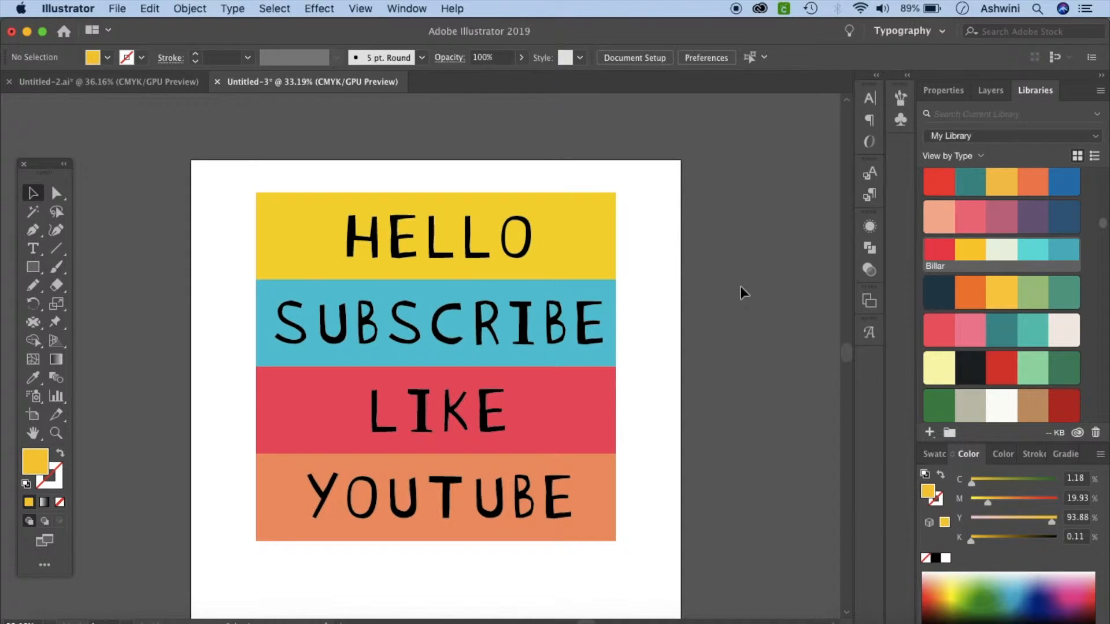
Start a 3D Extrude & Bevel effect on the HELLO text together with its yellow rectangle, with the preview on.
left_click(588, 220)
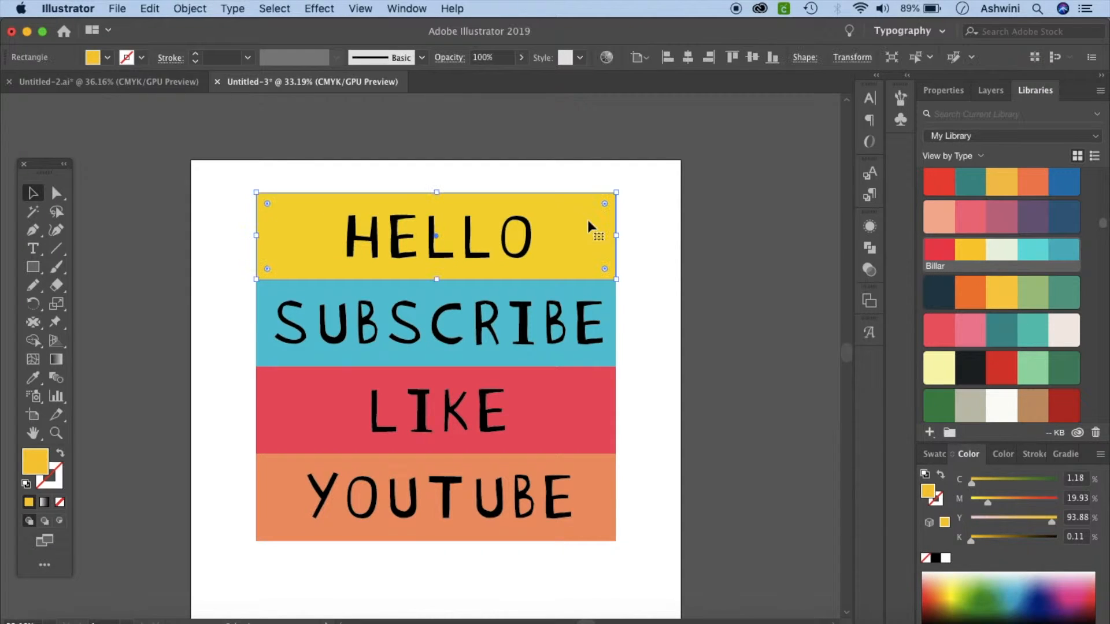
left_click(471, 263, "shift")
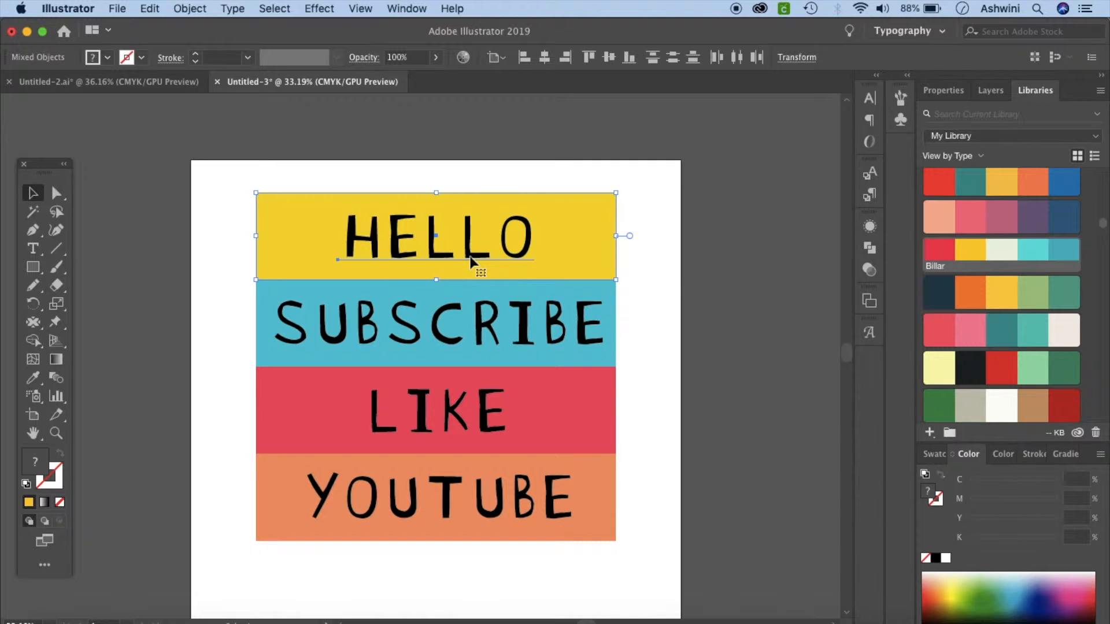
left_click(324, 8)
mouse_move(376, 109)
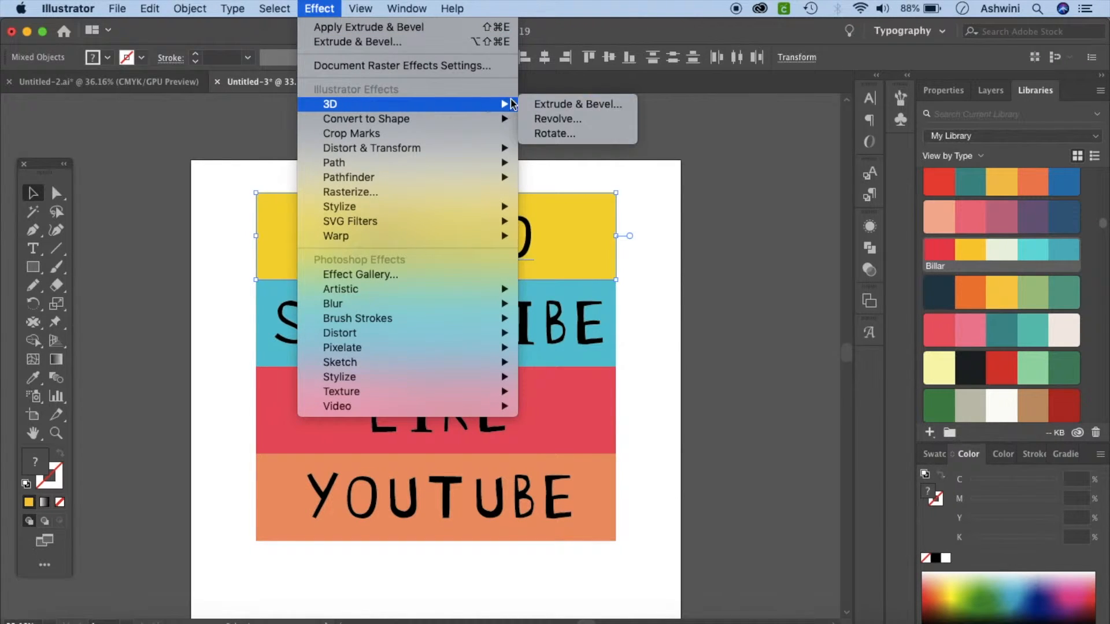
left_click(574, 103)
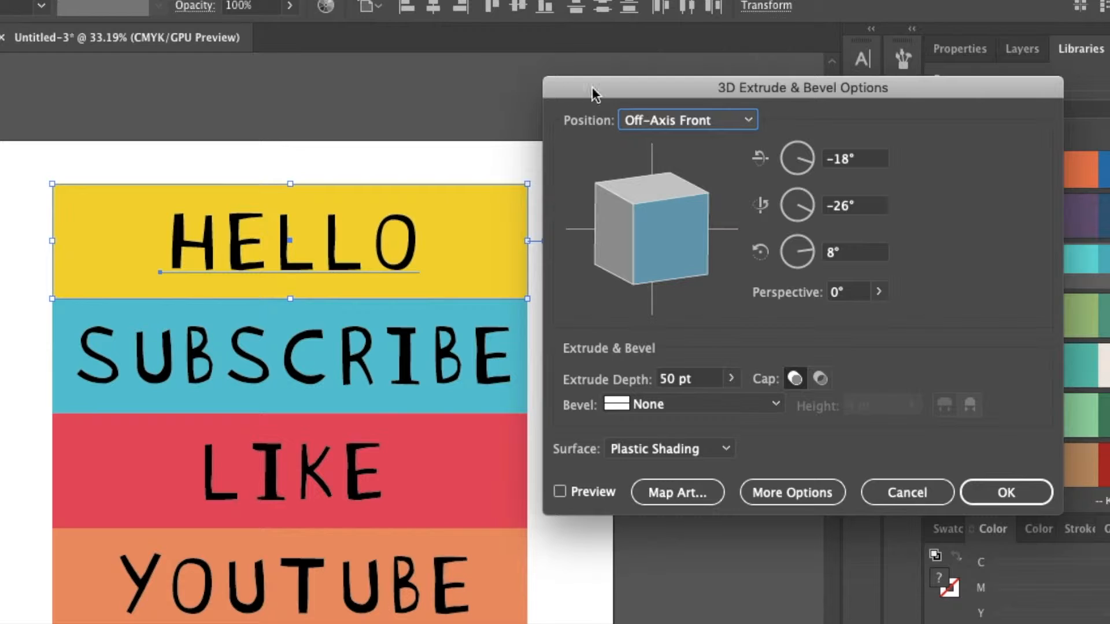
left_click(561, 492)
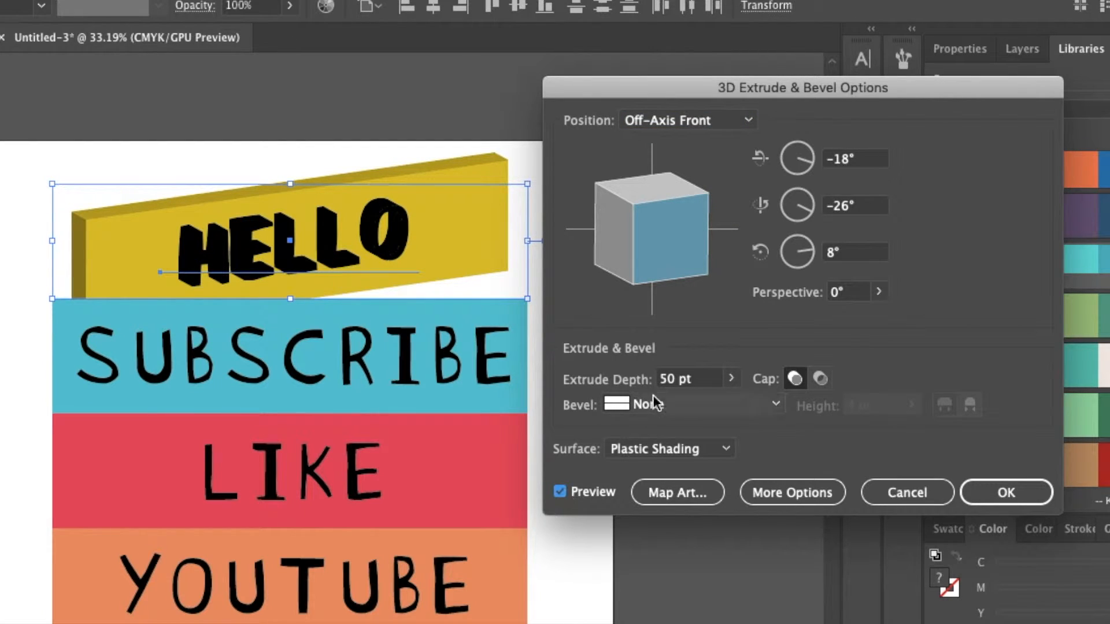
Set the effect's extrude depth to 0 pt and its position to Isometric Top.
left_click(678, 382)
left_click_drag(678, 381, 655, 382)
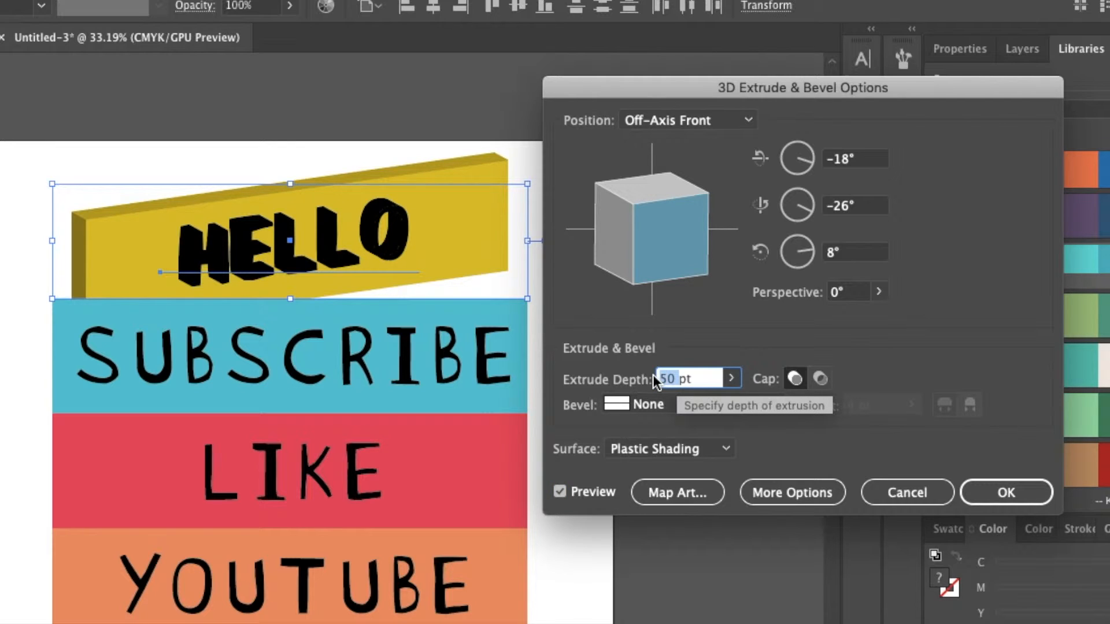
type("0")
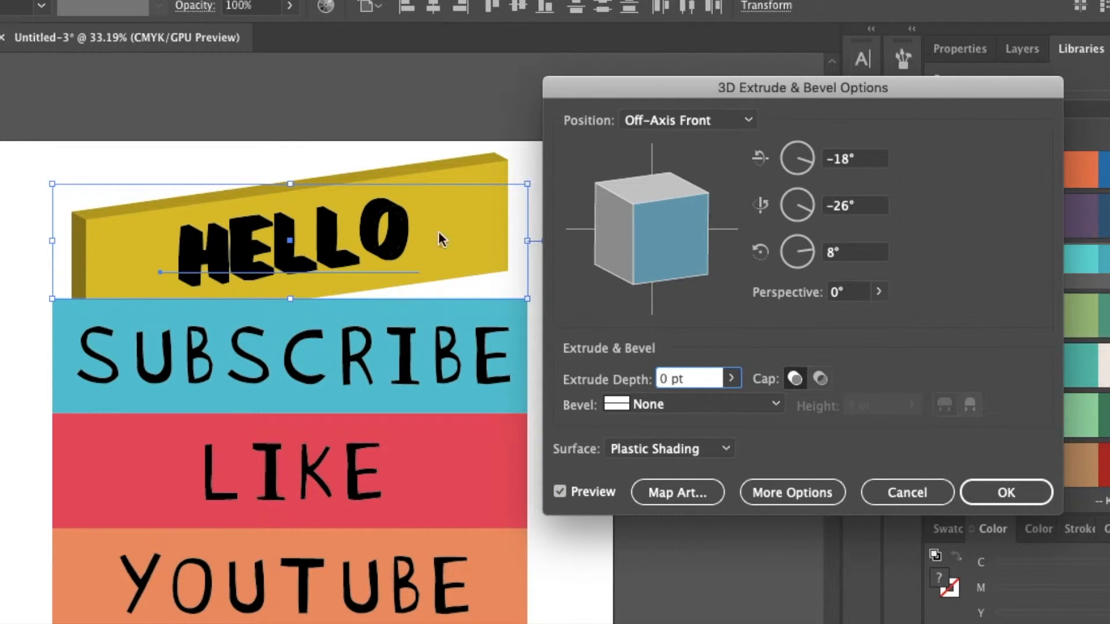
left_click(560, 492)
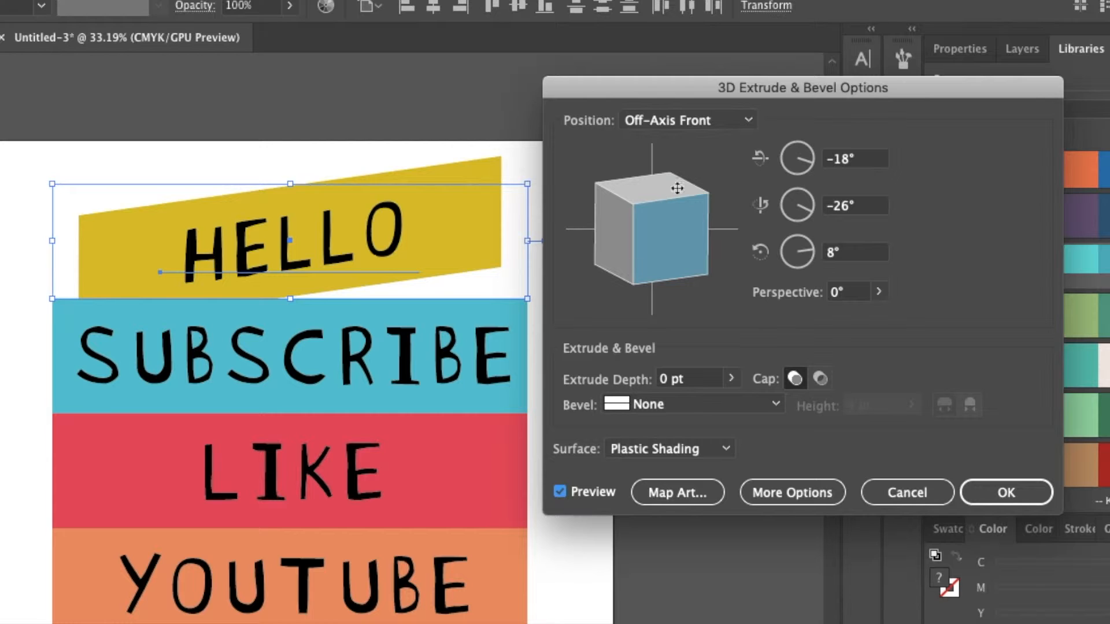
left_click(752, 121)
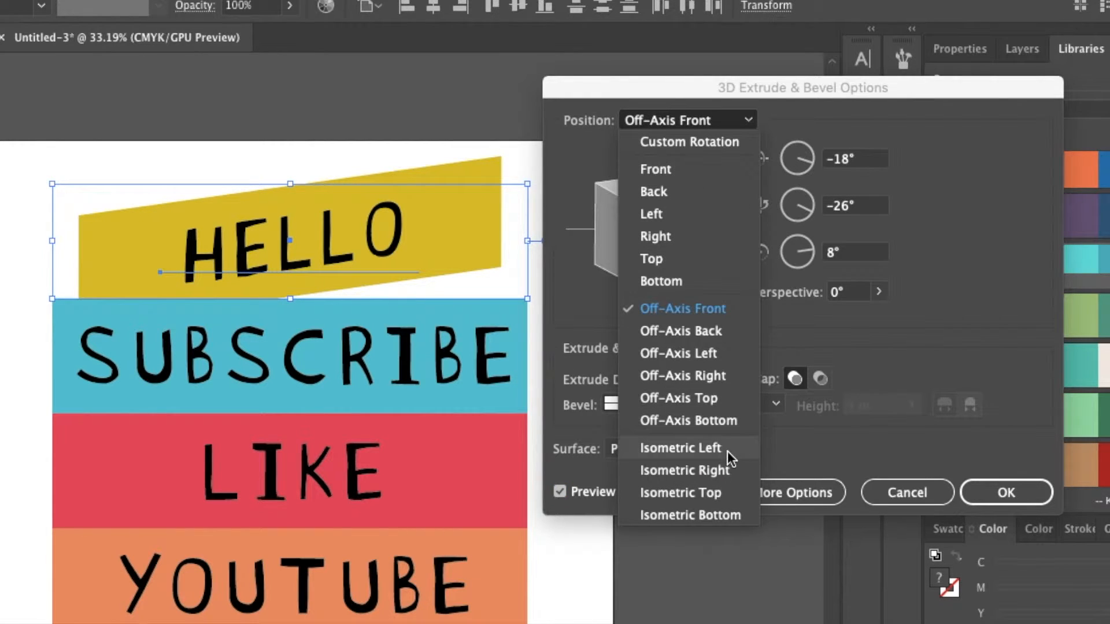
left_click(728, 493)
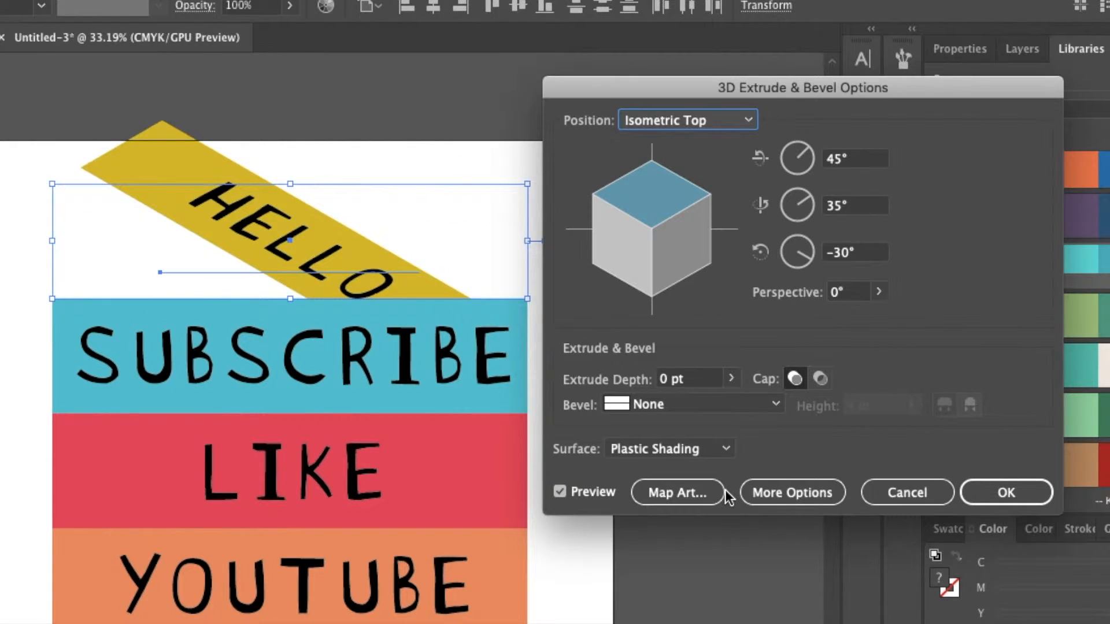
Try the Wireframe, Diffuse Shading and Plastic Shading surfaces on the HELLO artwork.
left_click(683, 454)
left_click(685, 473)
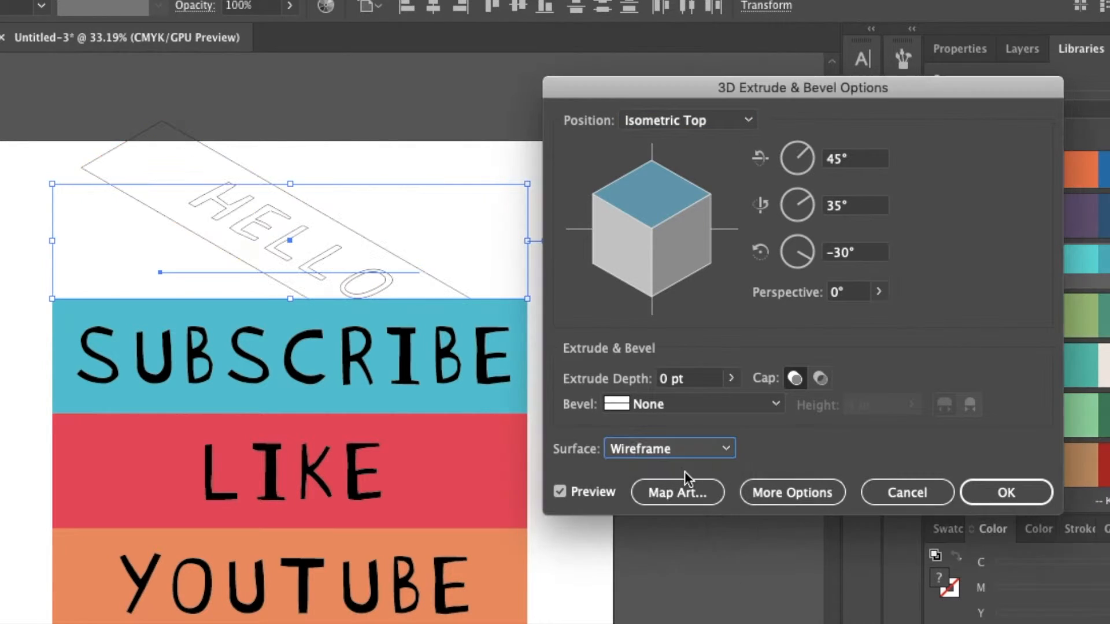
left_click(714, 448)
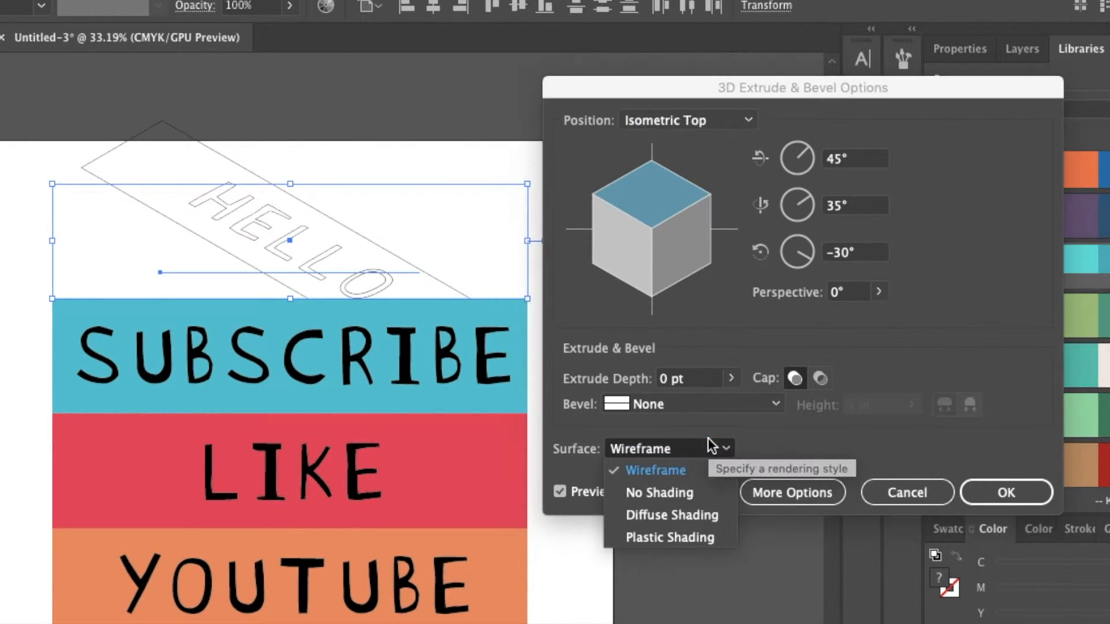
left_click(682, 515)
left_click(694, 449)
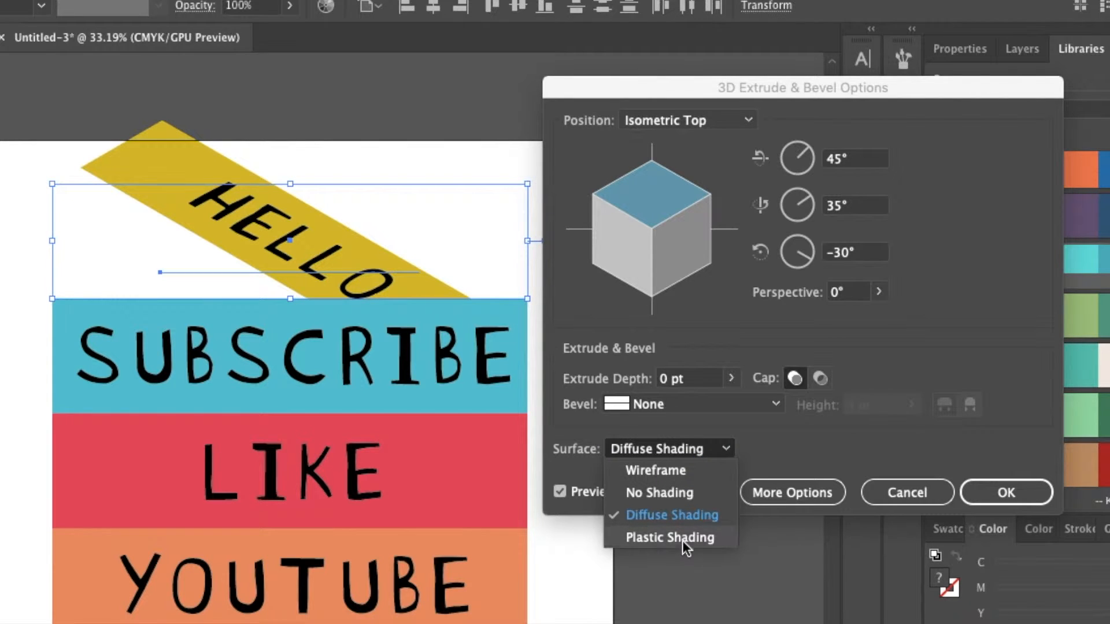
left_click(684, 535)
Set the HELLO effect's surface to No Shading and apply the 3D Extrude & Bevel effect.
left_click(688, 451)
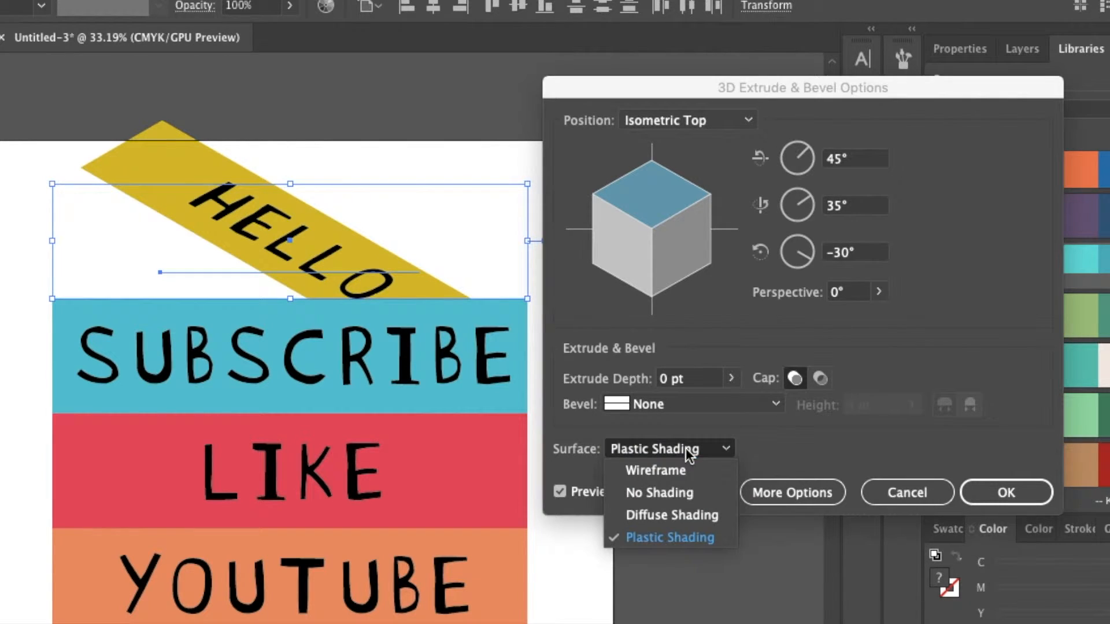
left_click(668, 497)
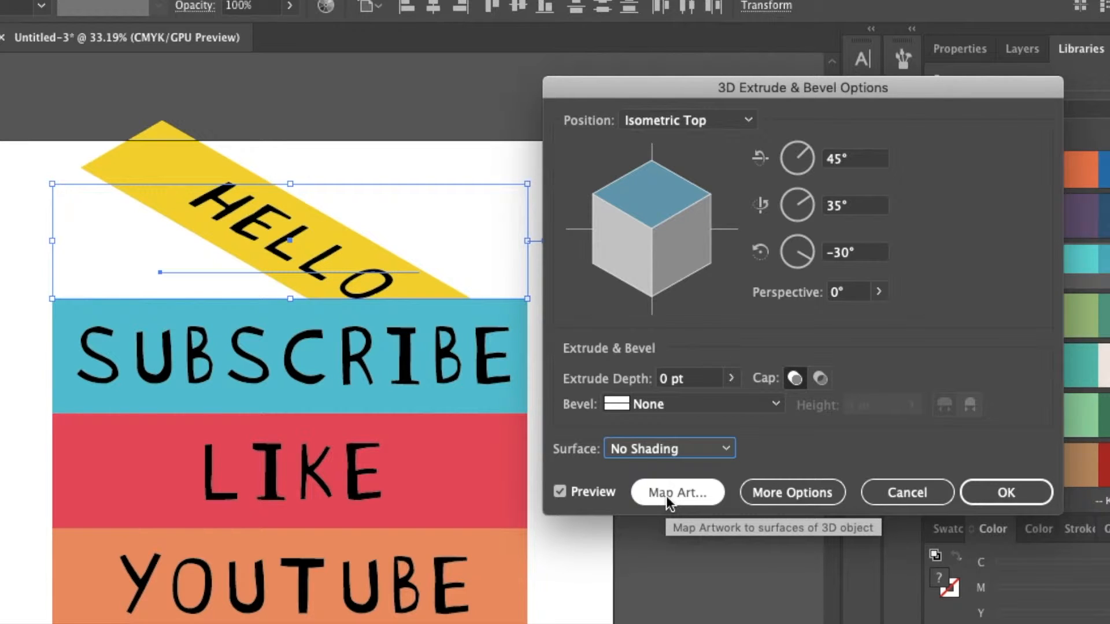
left_click(1006, 492)
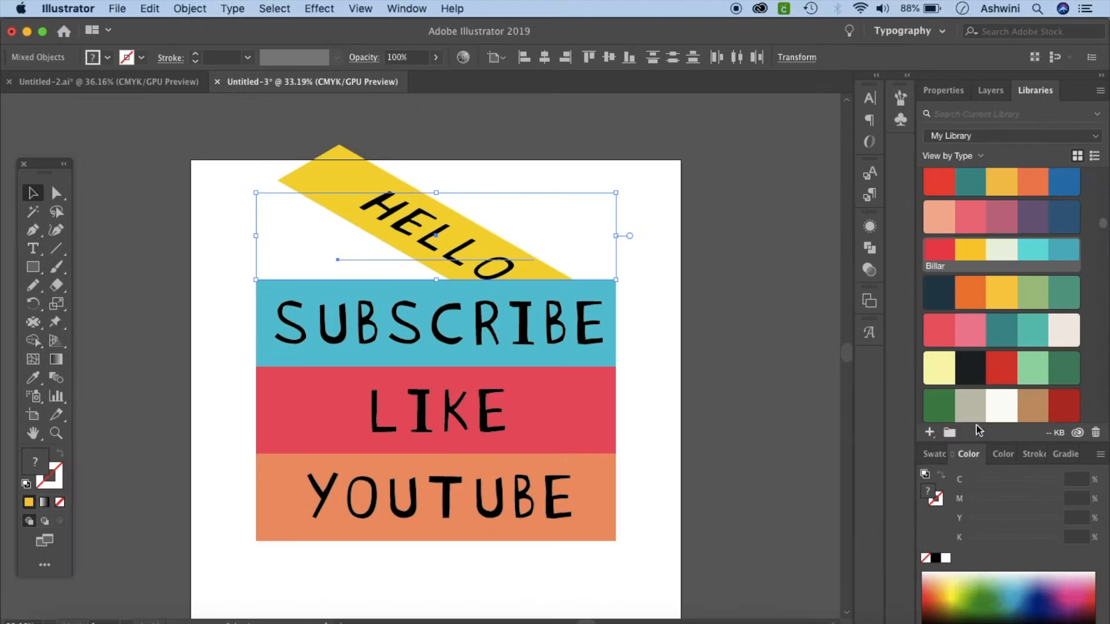
Start a 3D Extrude & Bevel effect on the SUBSCRIBE text together with its blue rectangle, using the No Shading surface.
left_click(595, 334)
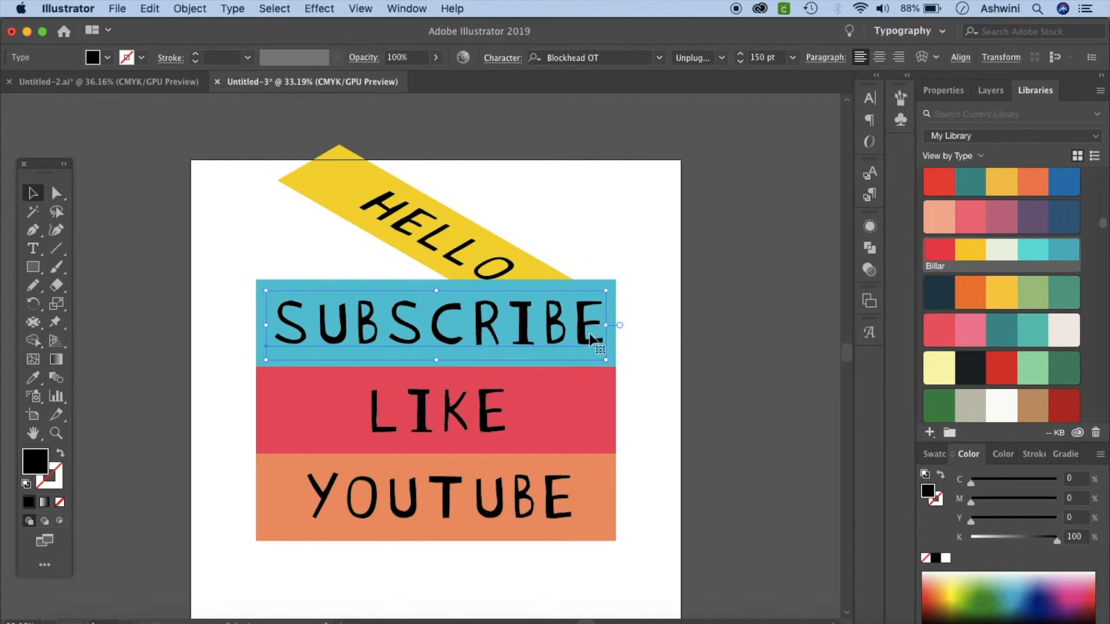
left_click(610, 346, "shift")
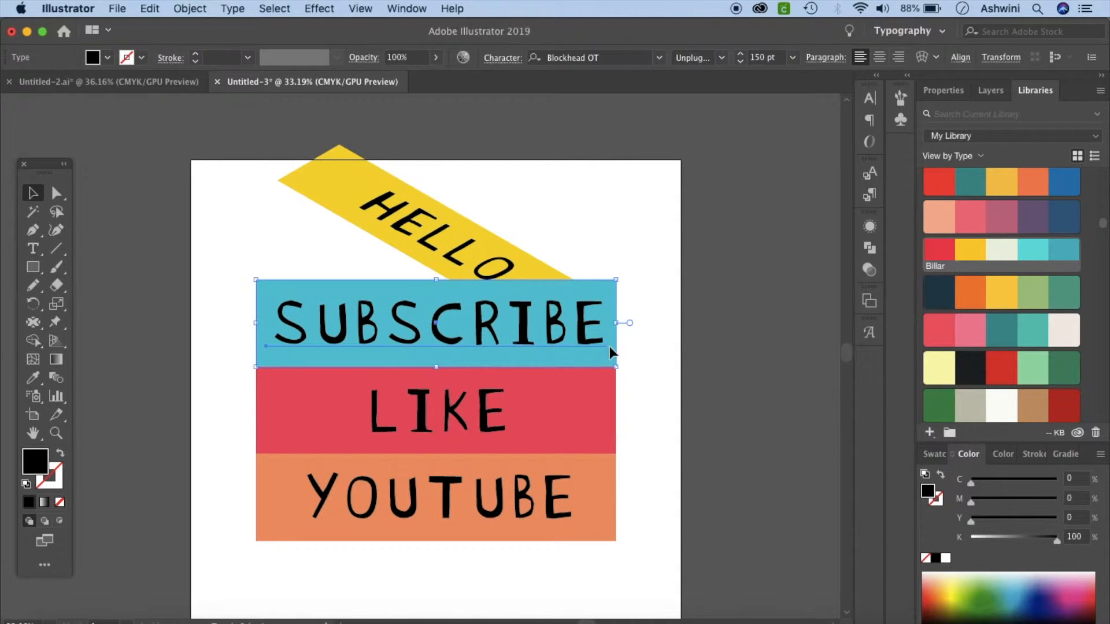
left_click(317, 8)
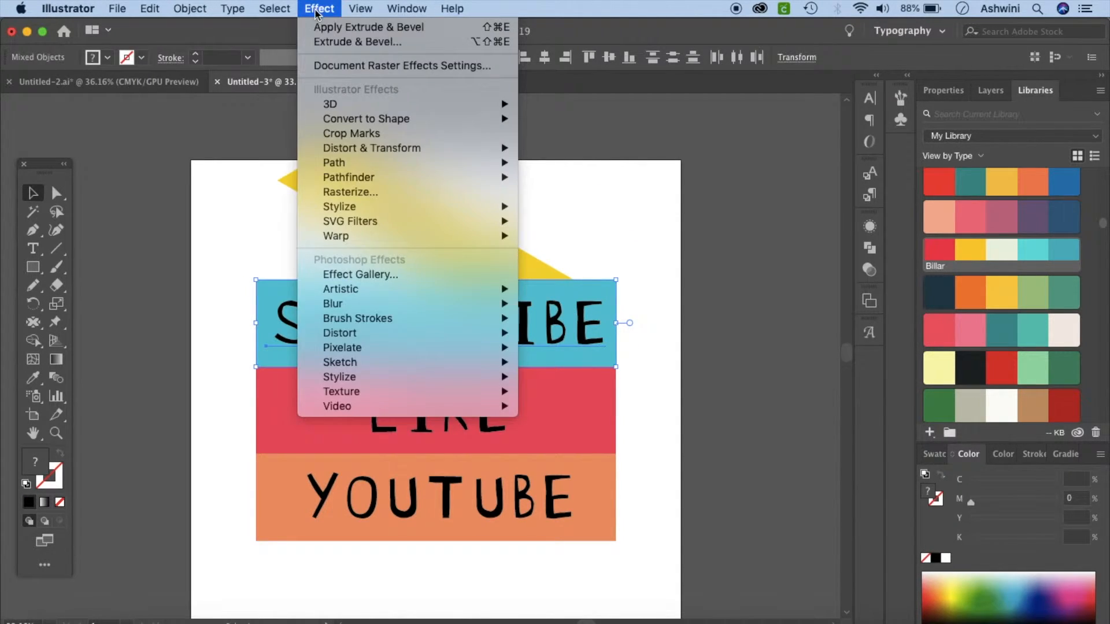
mouse_move(446, 104)
left_click(568, 105)
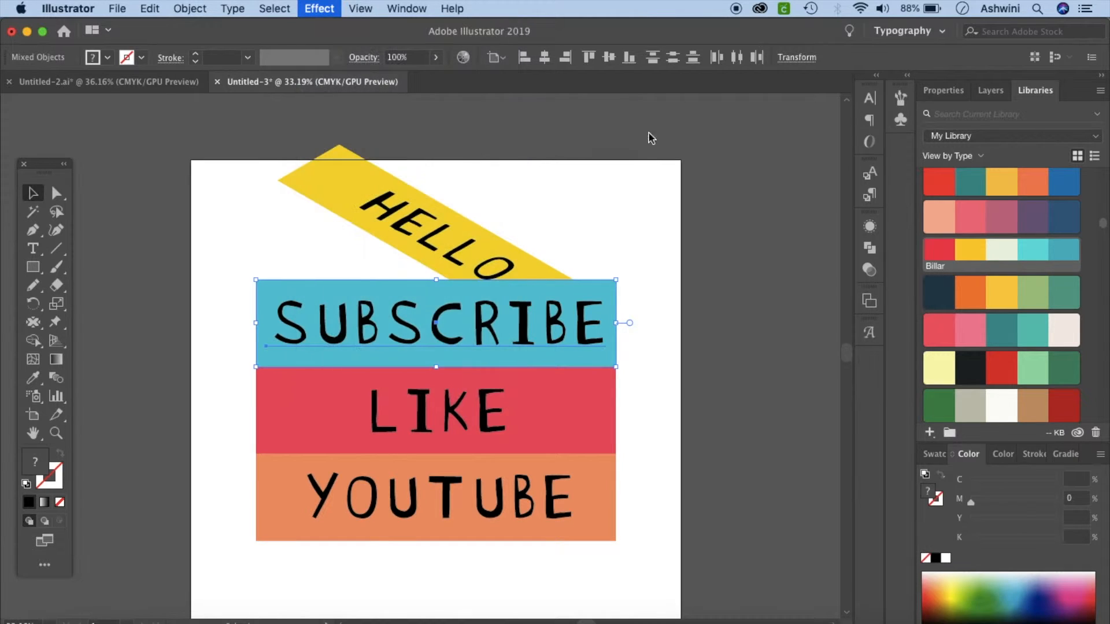
left_click(732, 394)
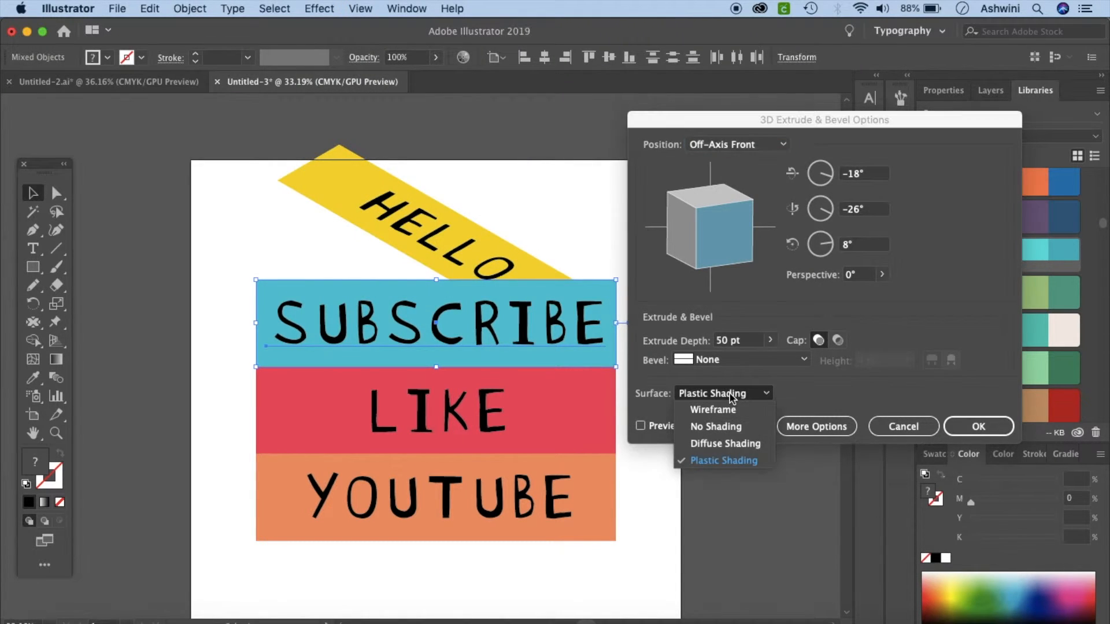
left_click(719, 427)
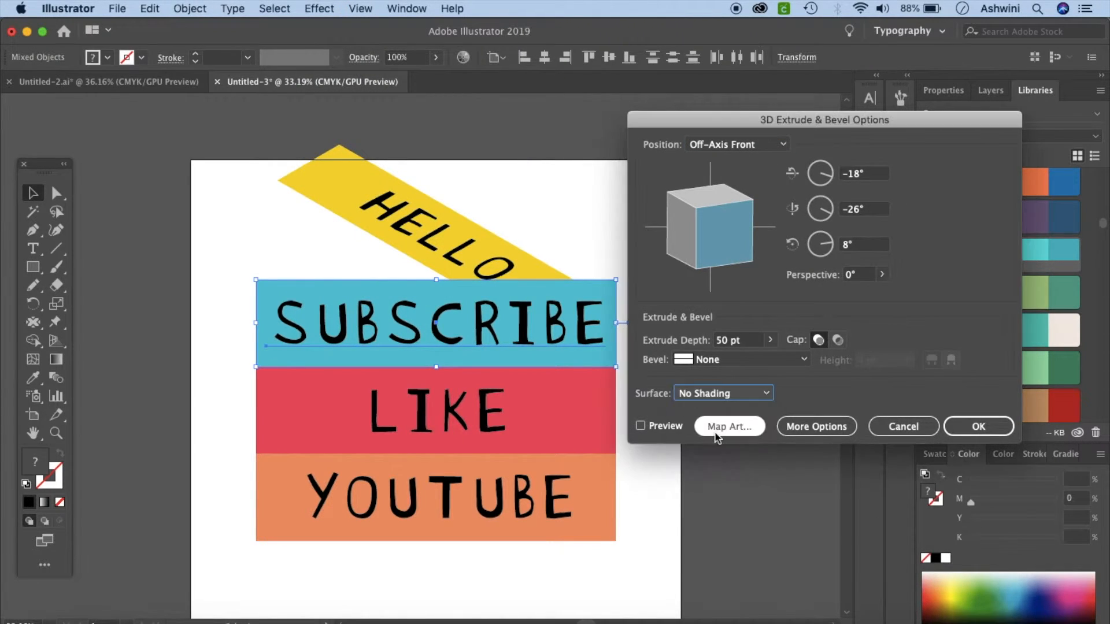
Set the SUBSCRIBE effect's extrude depth to 0 pt and its position to Isometric Left with the preview on, and apply it.
left_click(724, 342)
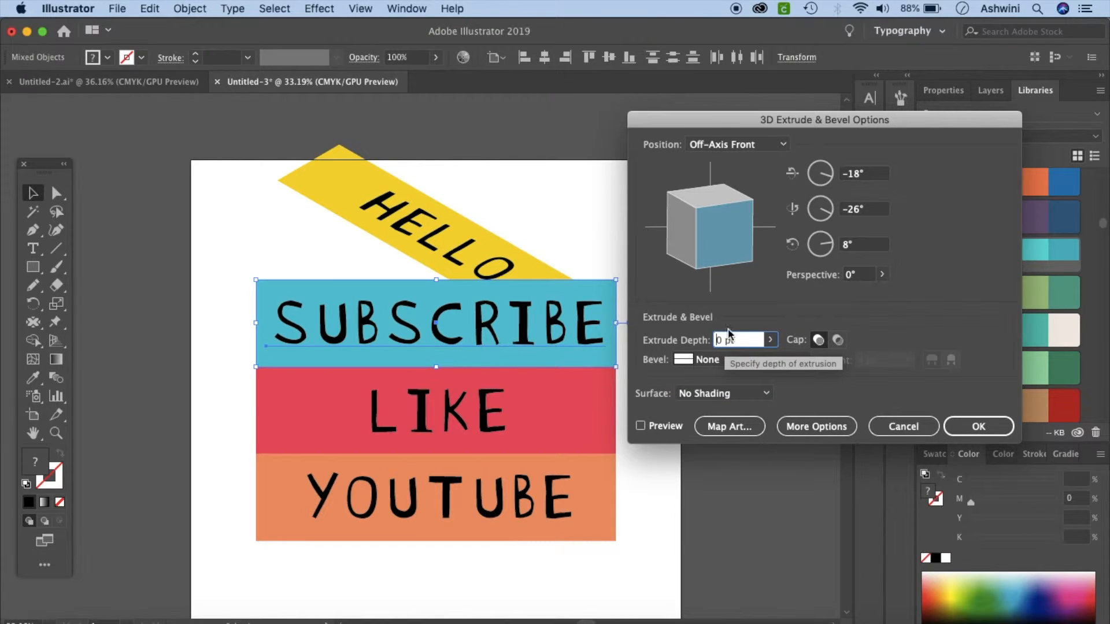
left_click(730, 145)
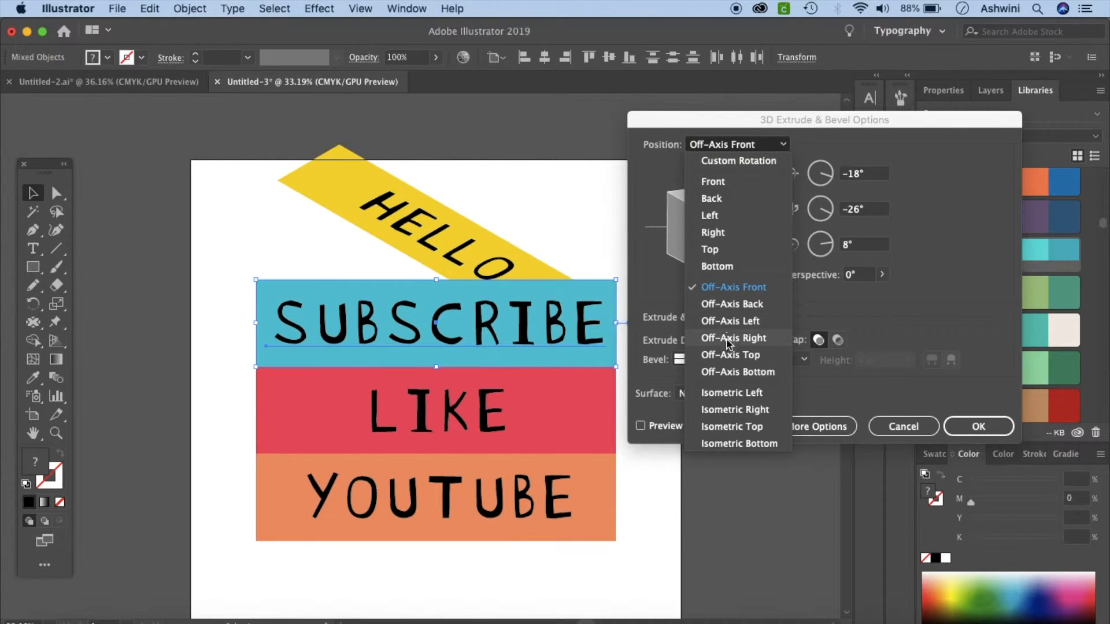
left_click(737, 410)
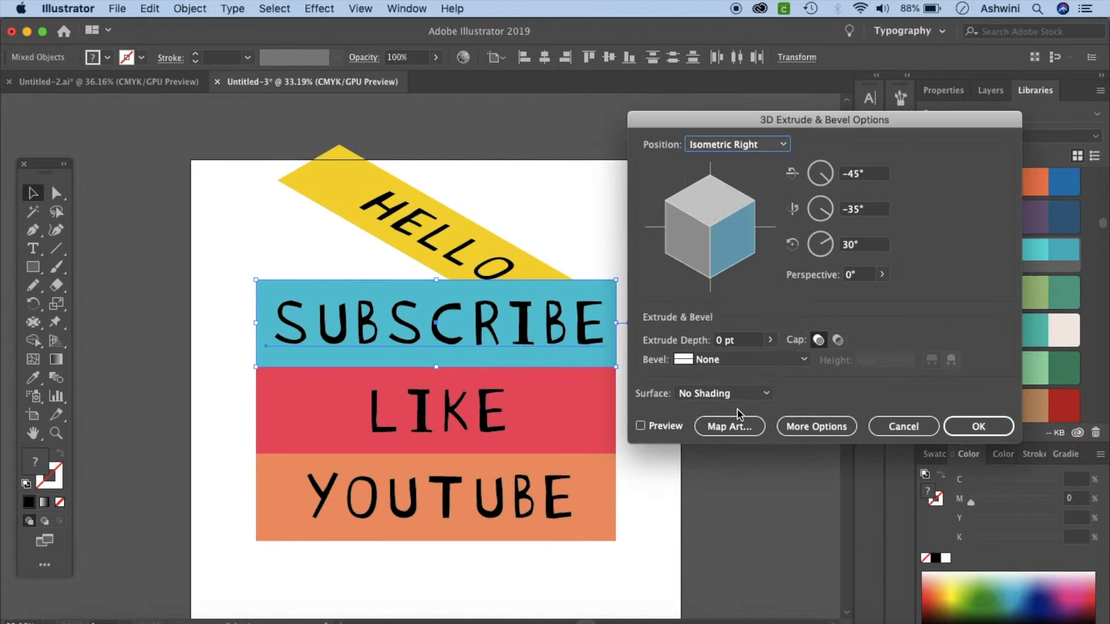
left_click(641, 427)
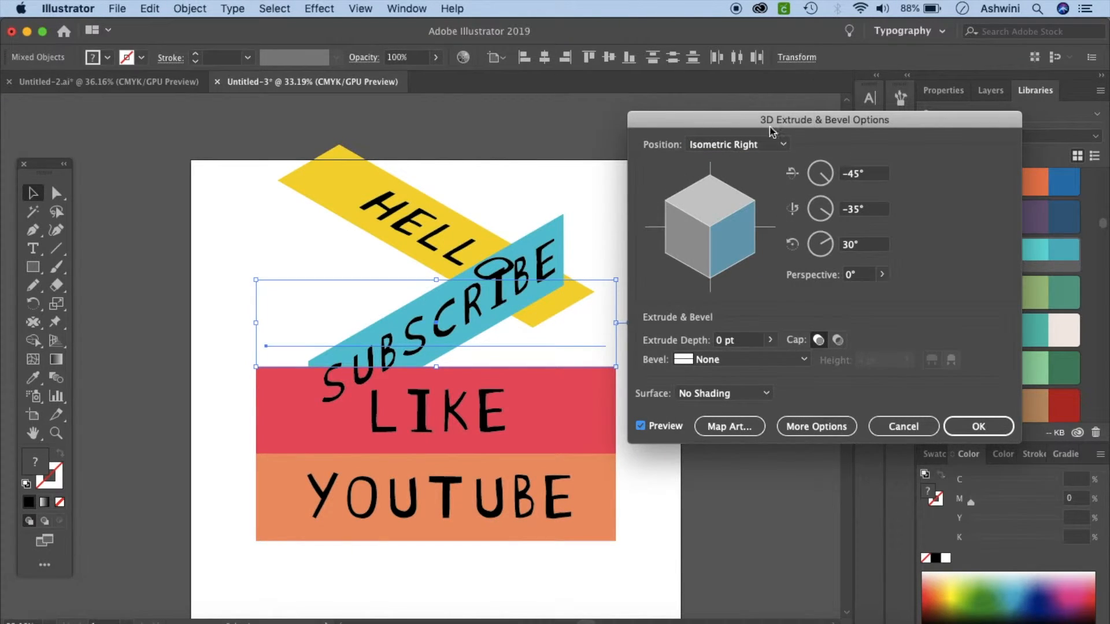
left_click(769, 144)
left_click(744, 395)
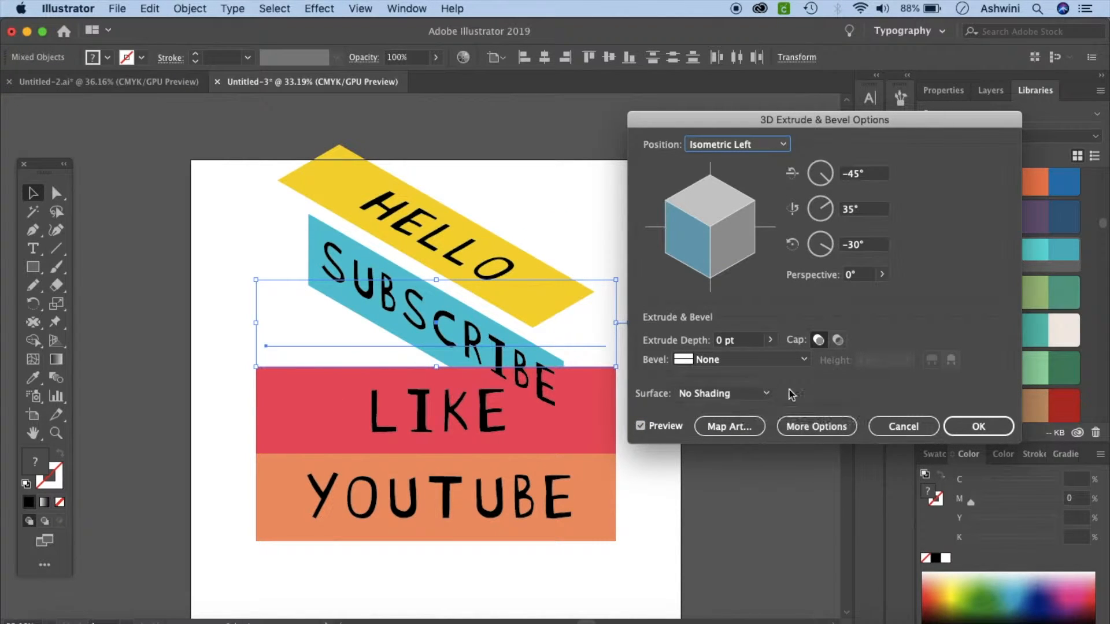
left_click(983, 425)
Start a 3D Extrude & Bevel effect on the LIKE text together with its red rectangle, using the No Shading surface.
left_click(587, 437)
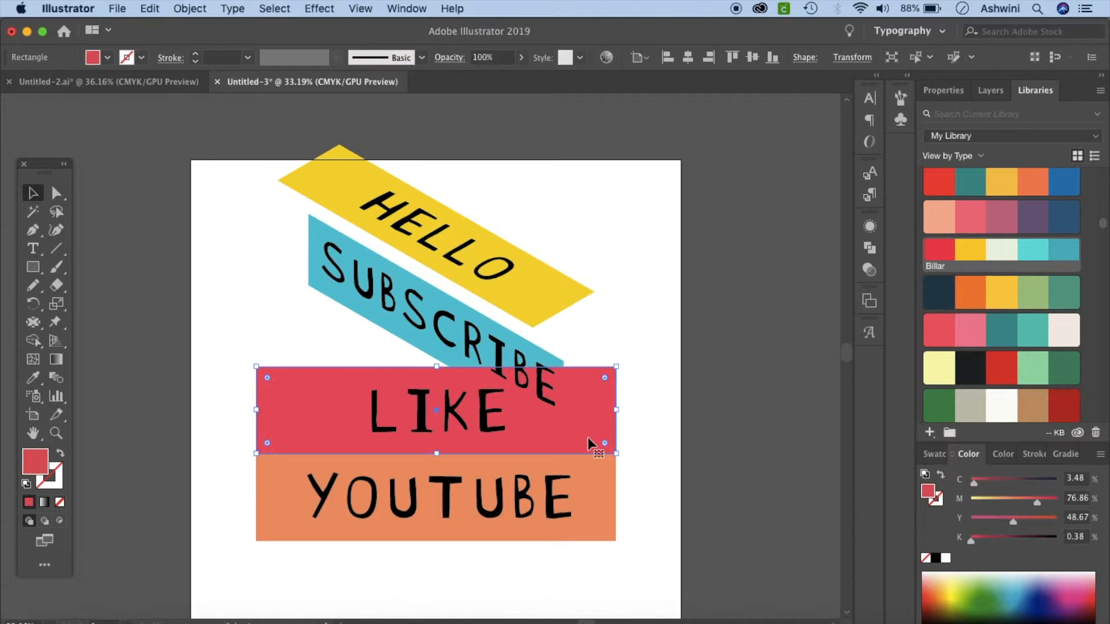
left_click(487, 429, "shift")
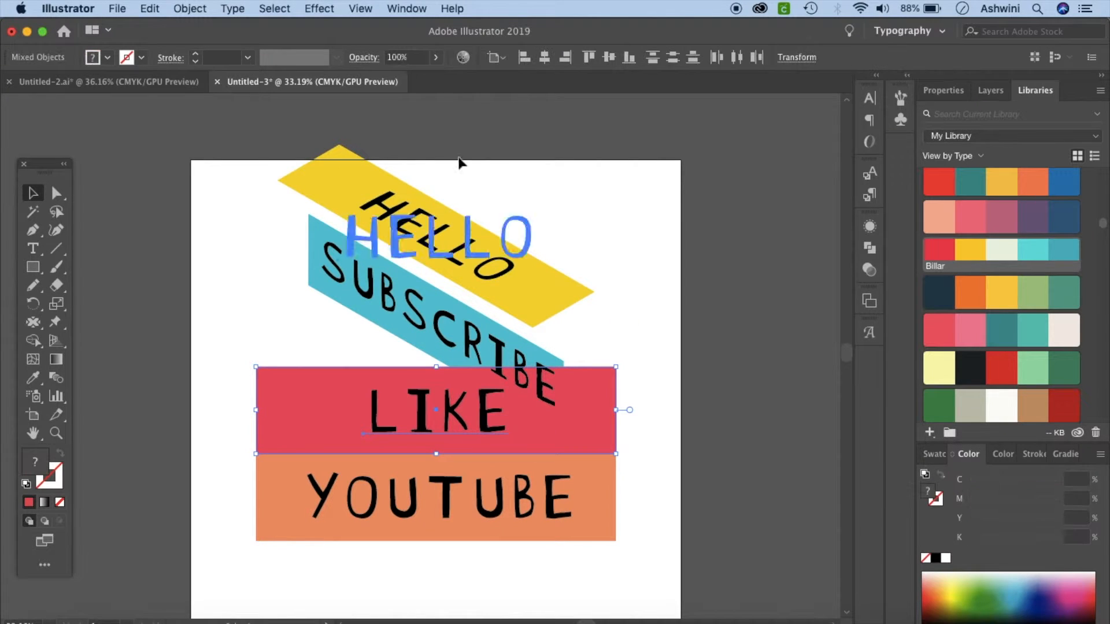
left_click(319, 8)
mouse_move(405, 104)
left_click(555, 104)
left_click(723, 393)
left_click(711, 424)
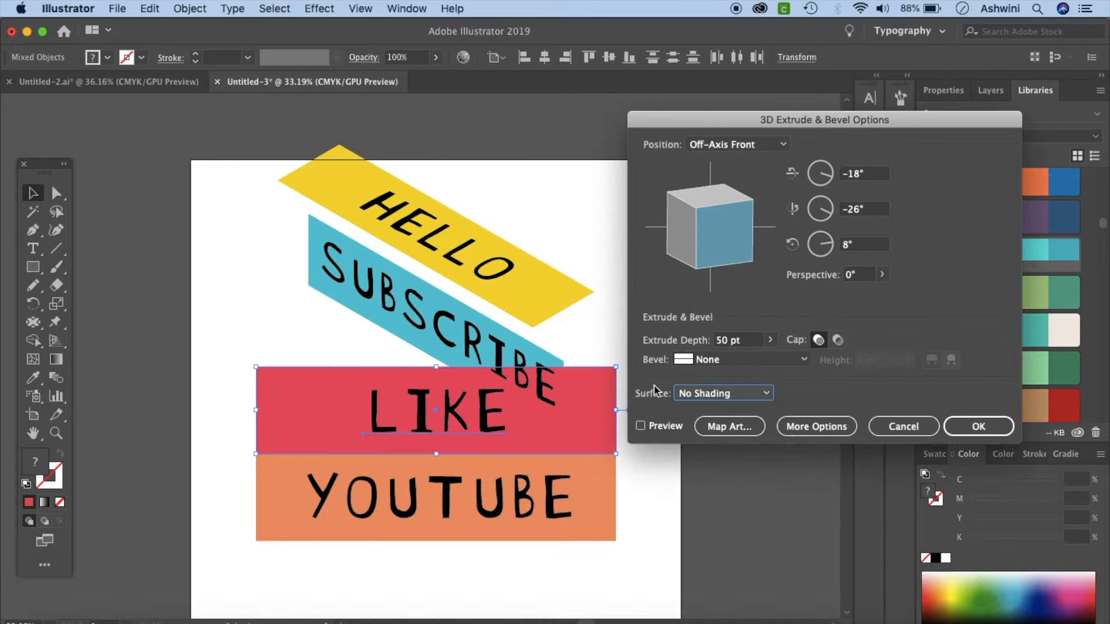
Set the LIKE effect's extrude depth to 0 pt and its position to Isometric Top with the preview on, and apply it.
double_click(725, 340)
type("0")
left_click(641, 426)
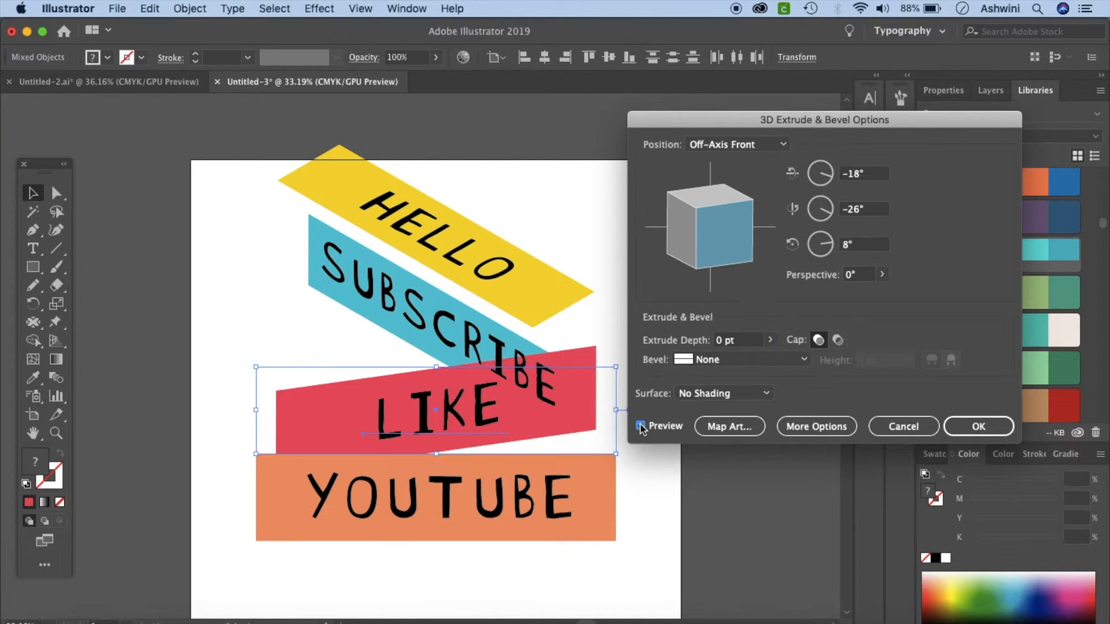
left_click(737, 144)
left_click(730, 427)
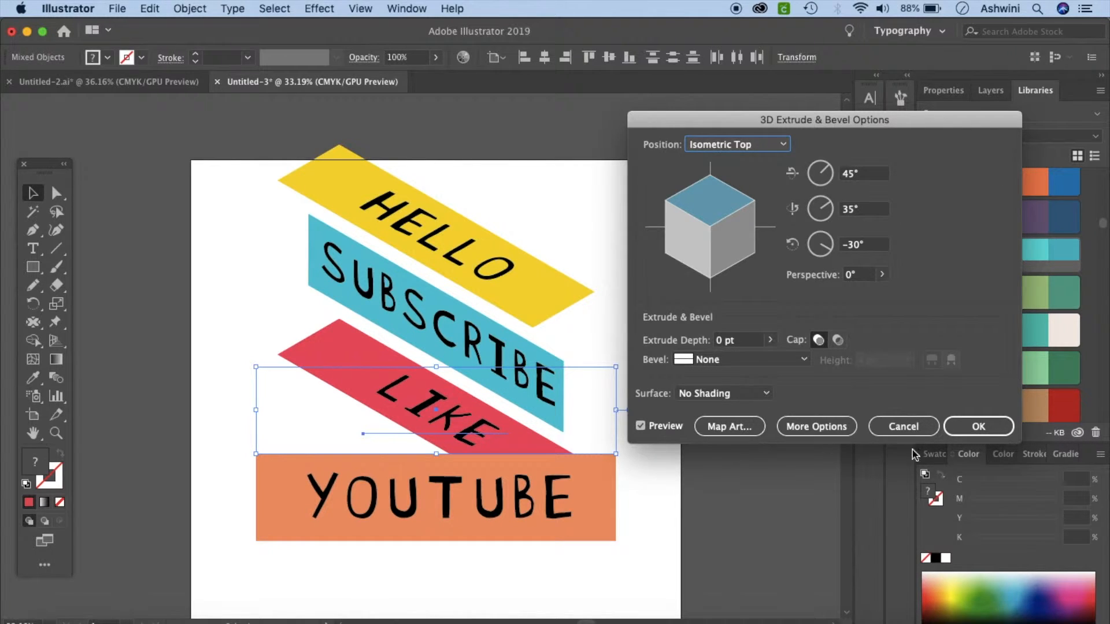
left_click(979, 426)
Start a 3D Extrude & Bevel effect on the YOUTUBE text and its orange rectangle, with 0 pt extrude depth and the preview on.
left_click(558, 516)
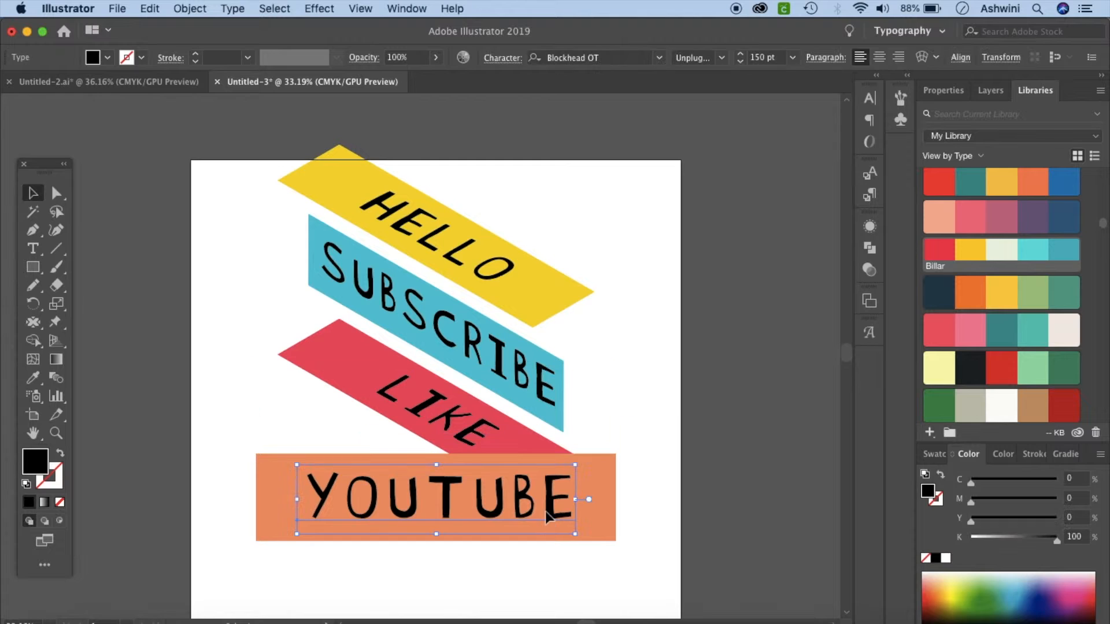
left_click(609, 543, "shift")
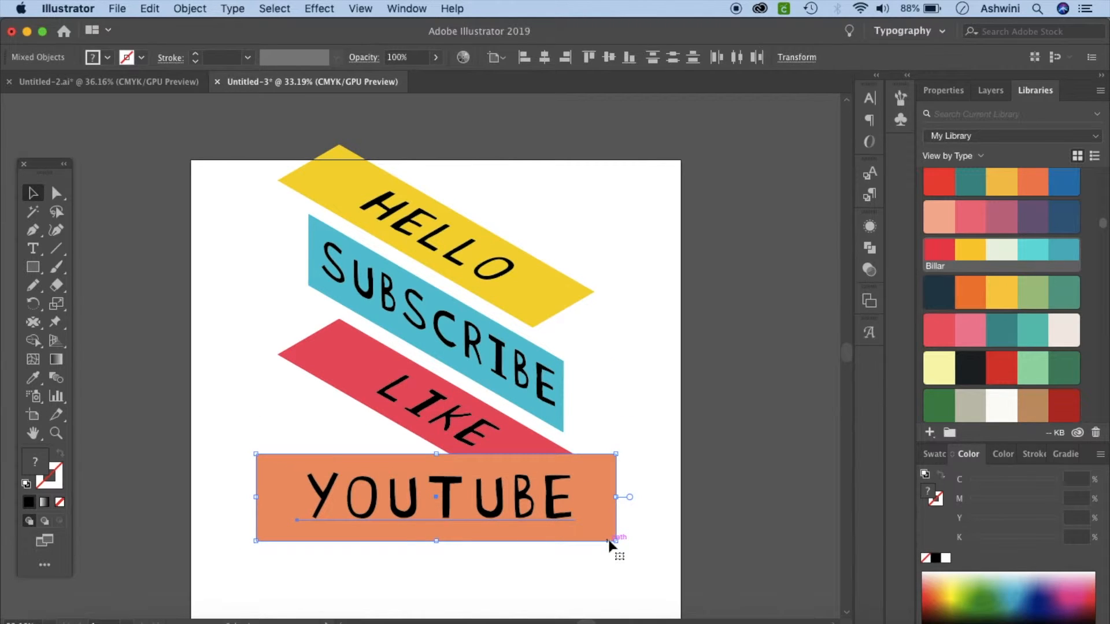
left_click(320, 9)
mouse_move(330, 102)
left_click(572, 103)
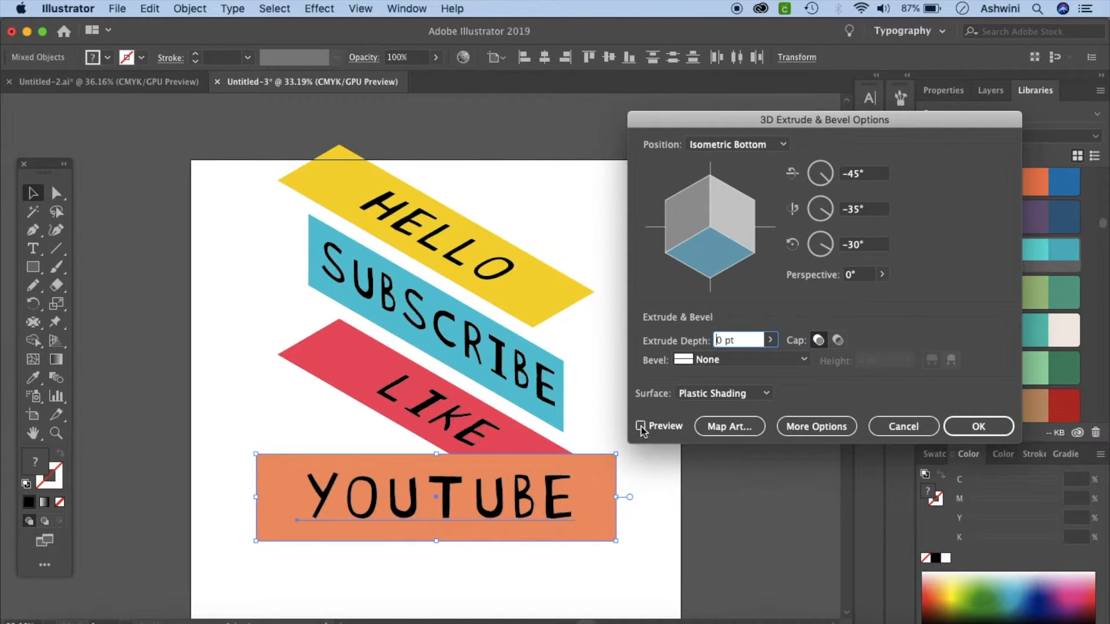
left_click(641, 426)
Set the YOUTUBE effect's surface to No Shading and its position to Isometric Left, and apply it.
left_click(731, 396)
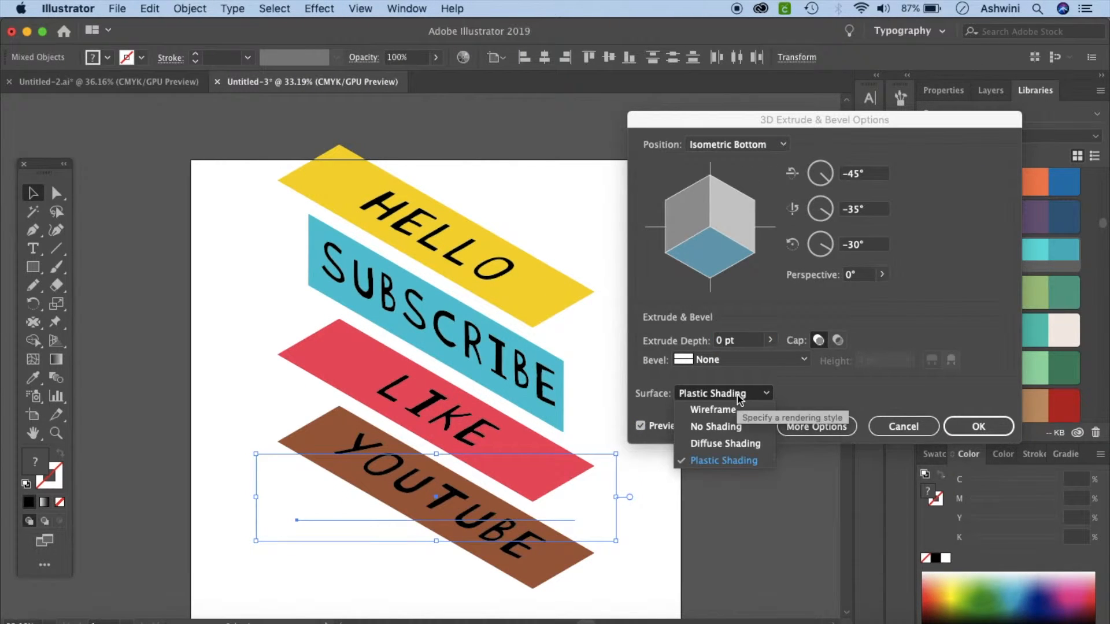
left_click(716, 426)
left_click(738, 144)
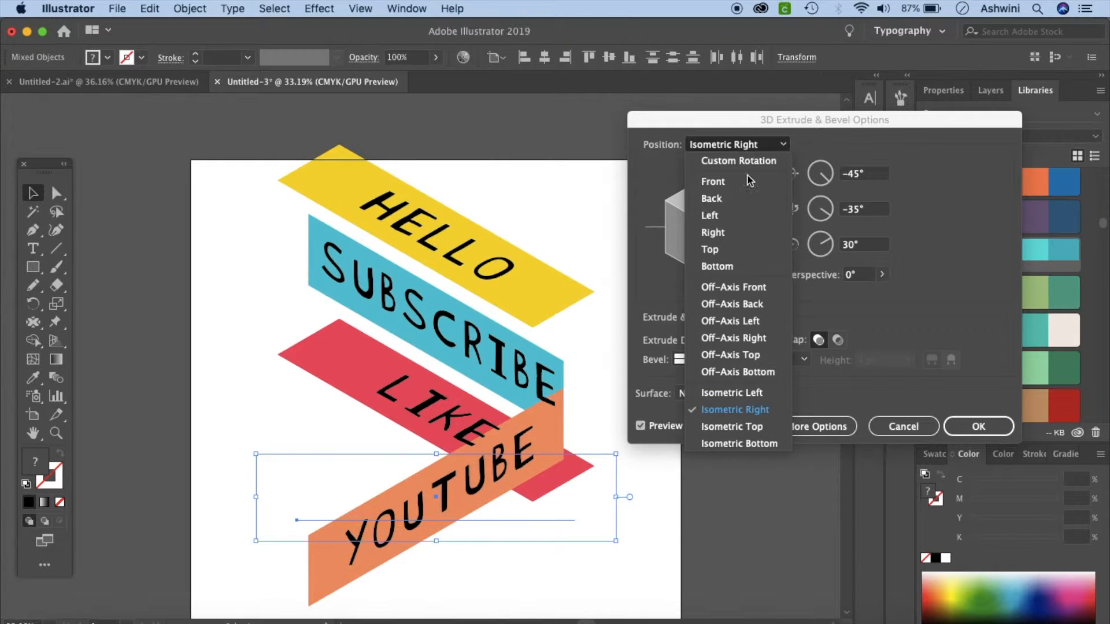
left_click(745, 406)
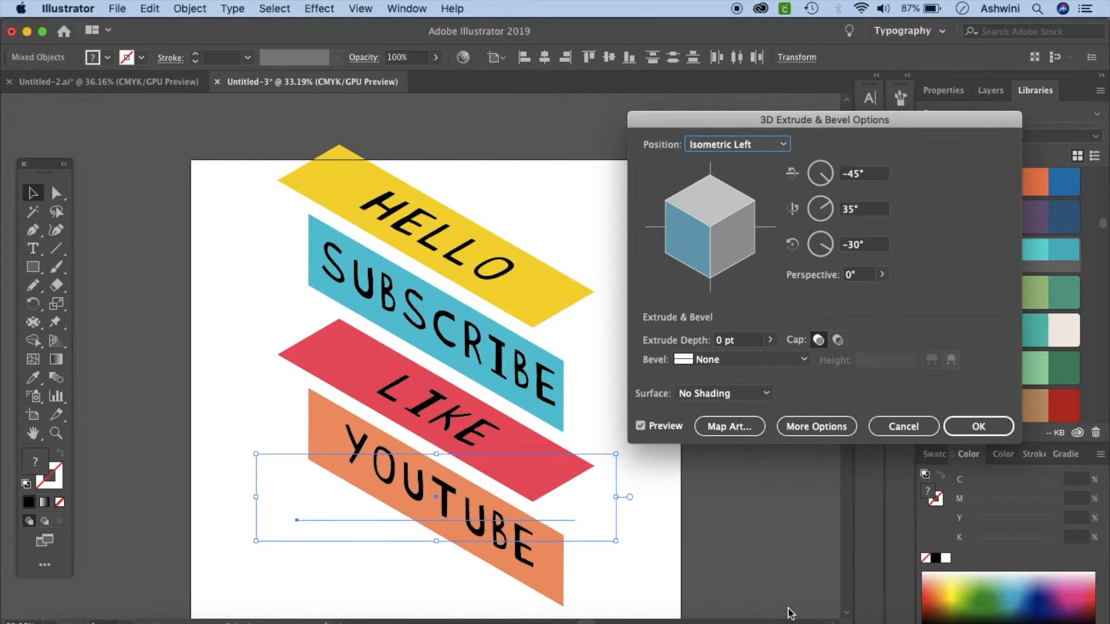
left_click(978, 429)
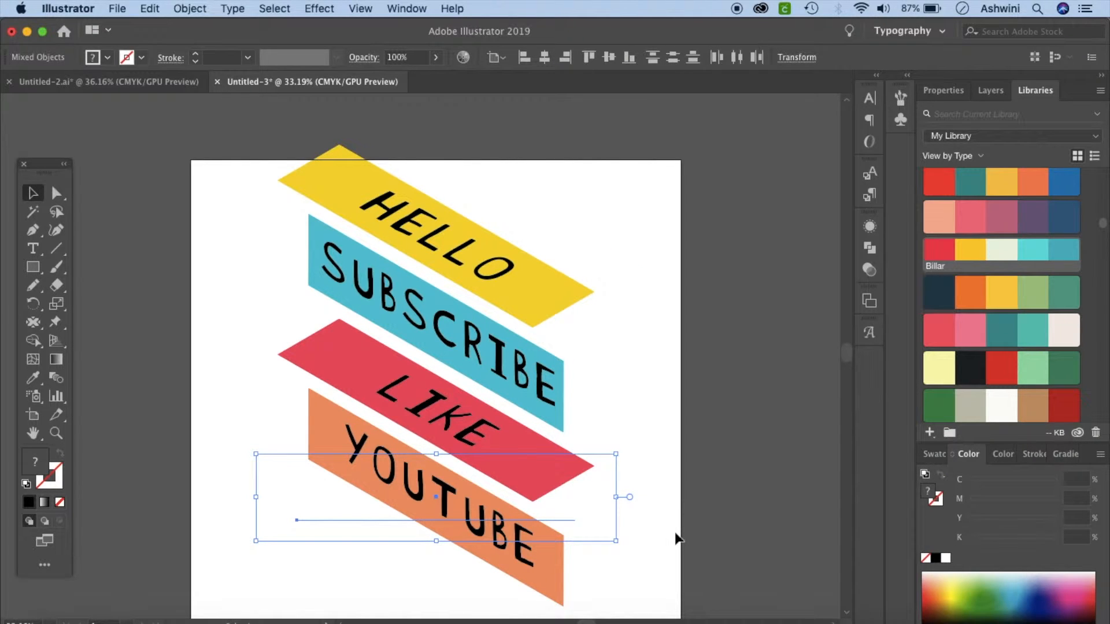
Move the YOUTUBE text and orange panel up against the lower edge of the red LIKE panel, aligning their corners.
left_click_drag(546, 540, 517, 511)
key("Up")
key("Up")
key("Up")
key("Up")
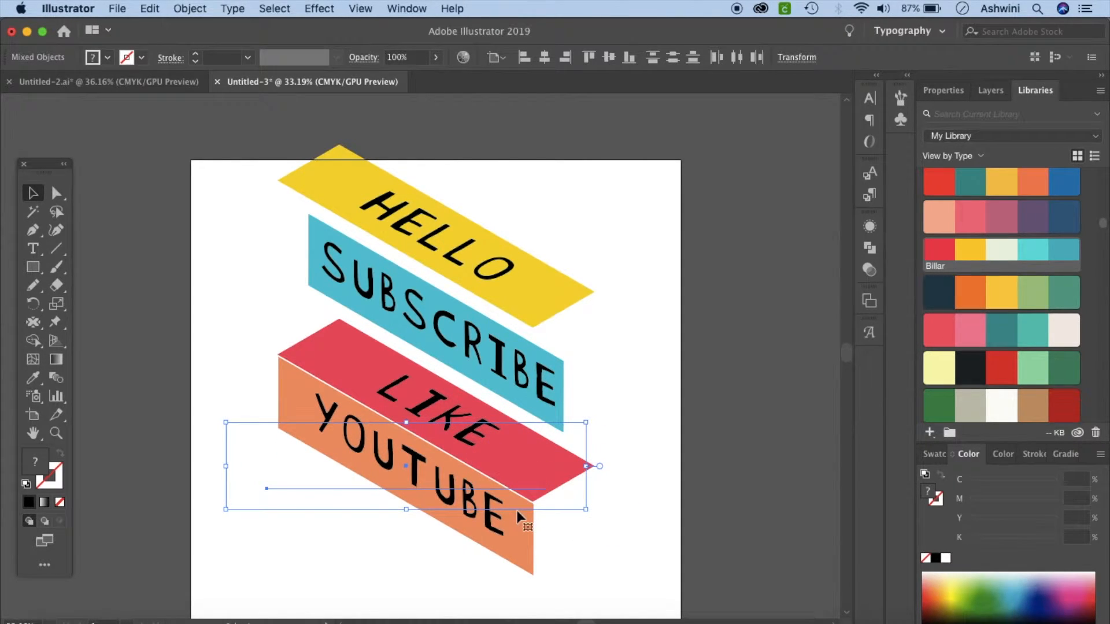
key("Left")
key("Up")
key("Left")
key("Left")
left_click(548, 379)
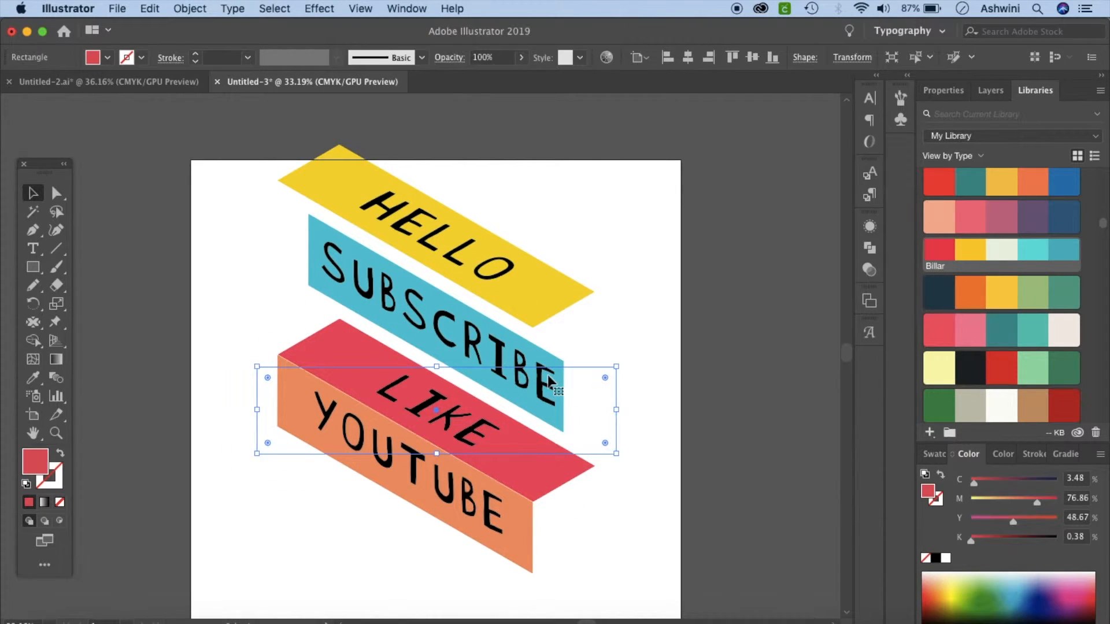
left_click_drag(501, 336, 544, 369)
key("super+z")
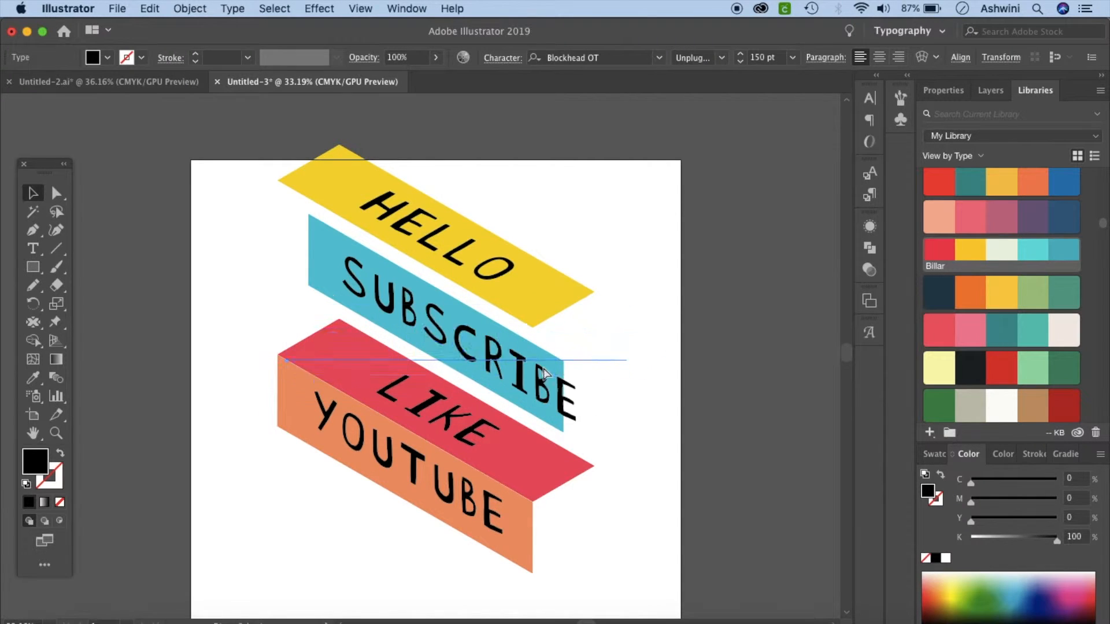
key("super+z")
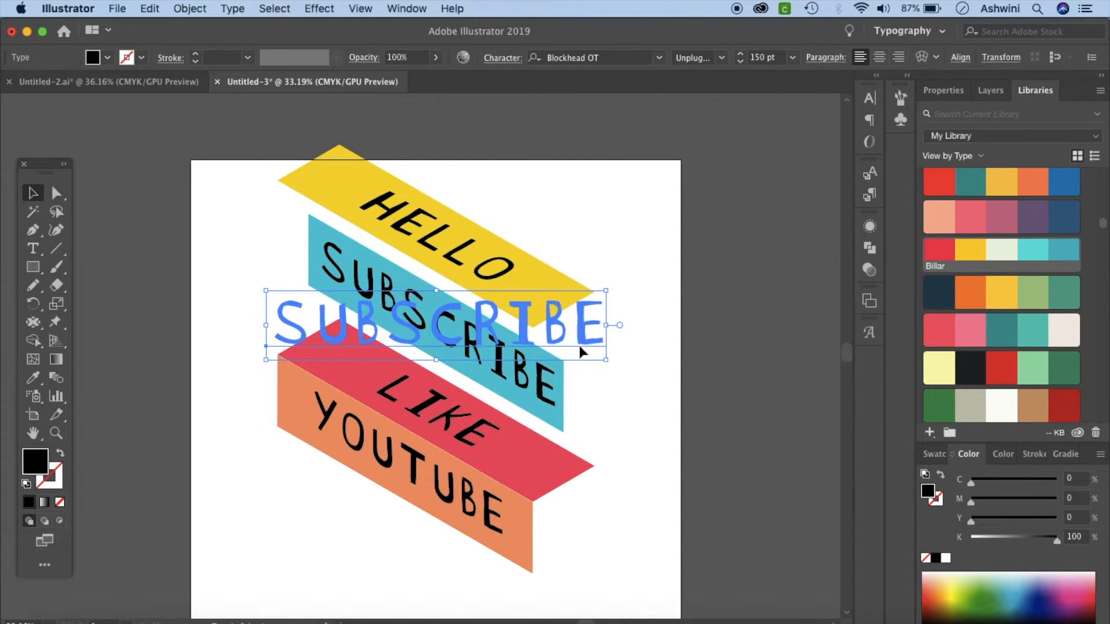
Move the SUBSCRIBE text together with its blue panel down against the upper edge of the red LIKE panel.
left_click(613, 311, "shift")
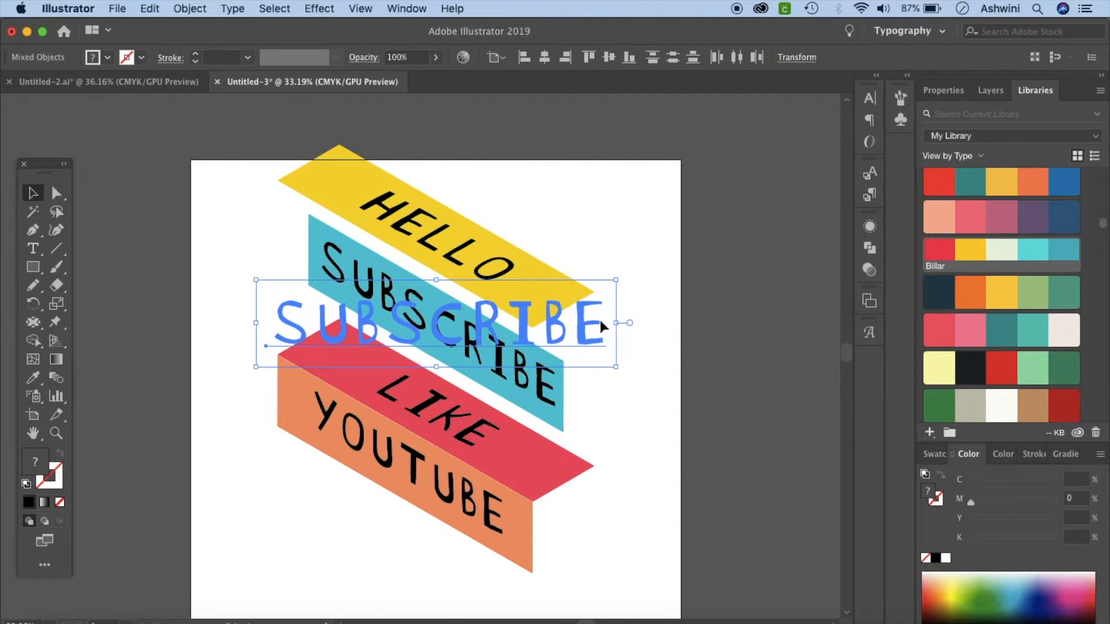
left_click_drag(600, 324, 633, 357)
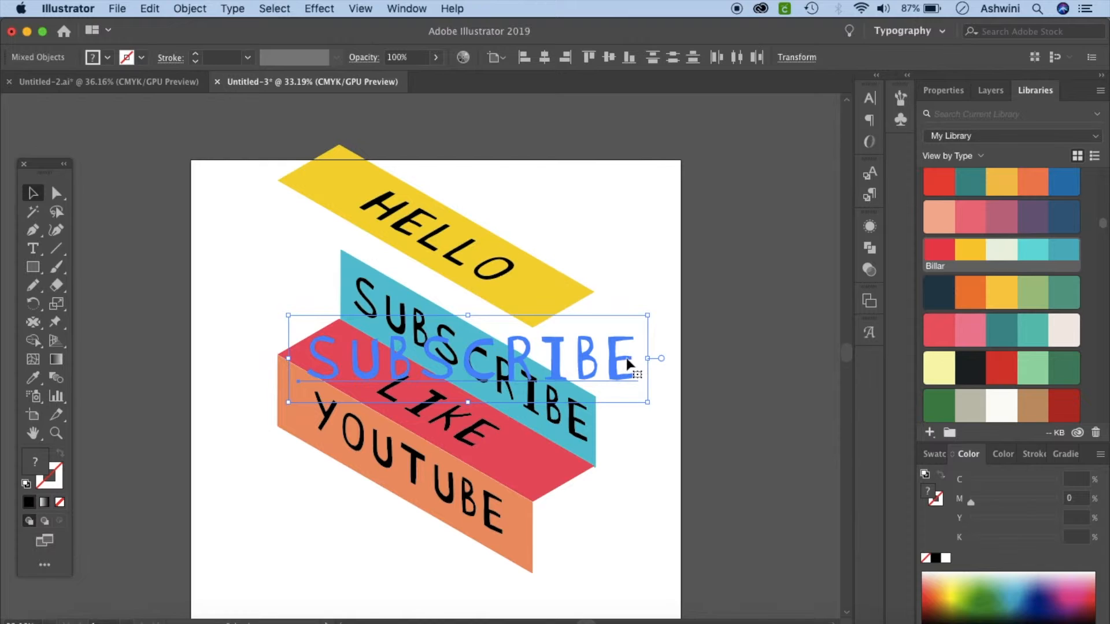
Nudge the SUBSCRIBE text and its blue panel until the panel's lower edge meets the red LIKE panel without a gap or overlap.
left_click_drag(626, 356, 626, 352)
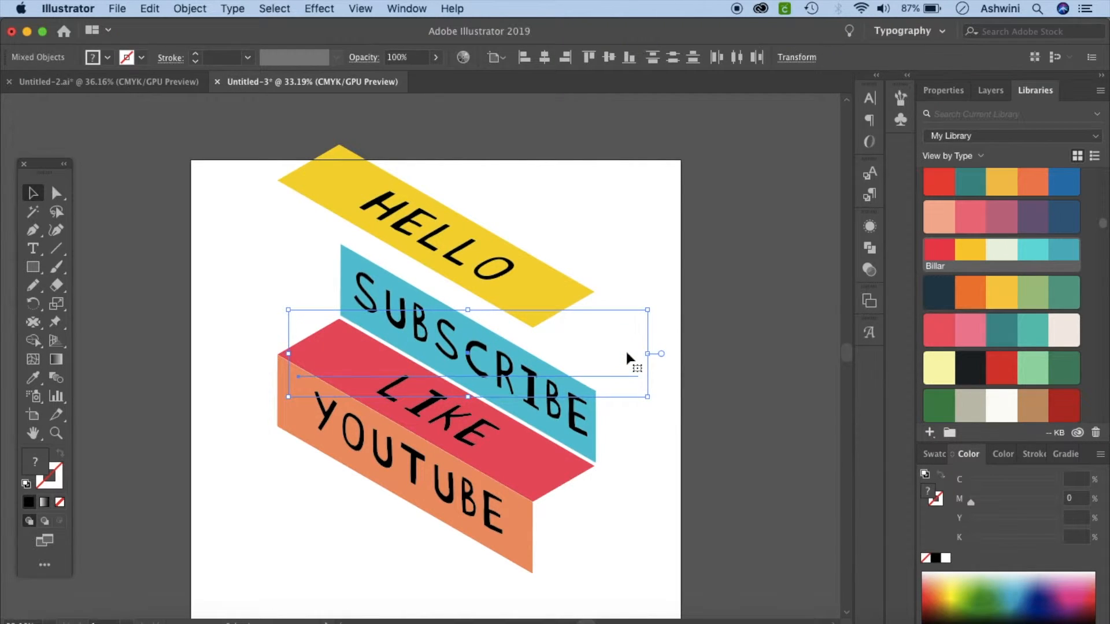
key("Down")
key("Down")
key("Down")
key("Down")
key("Down")
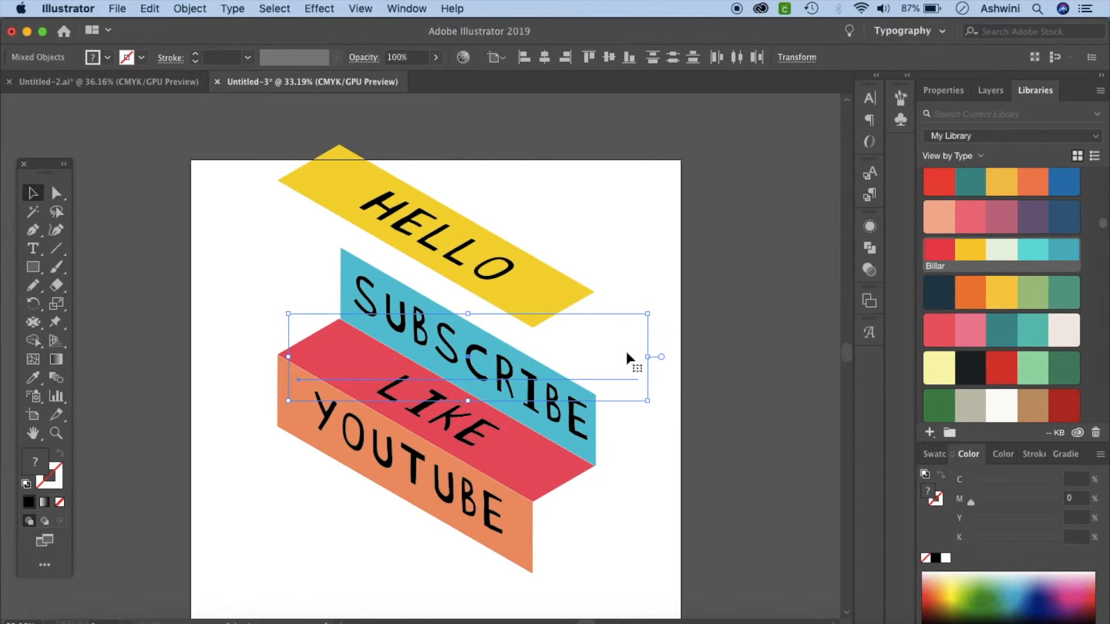
Move the HELLO text together with its yellow panel against the upper edge of the blue SUBSCRIBE panel, aligning their corners.
left_click(601, 301)
left_click(528, 245)
left_click(561, 279, "shift")
left_click_drag(561, 279, 610, 322)
left_click_drag(608, 320, 615, 330)
key("super+z")
left_click(540, 272)
left_click(431, 223, "shift")
left_click_drag(640, 251, 656, 277)
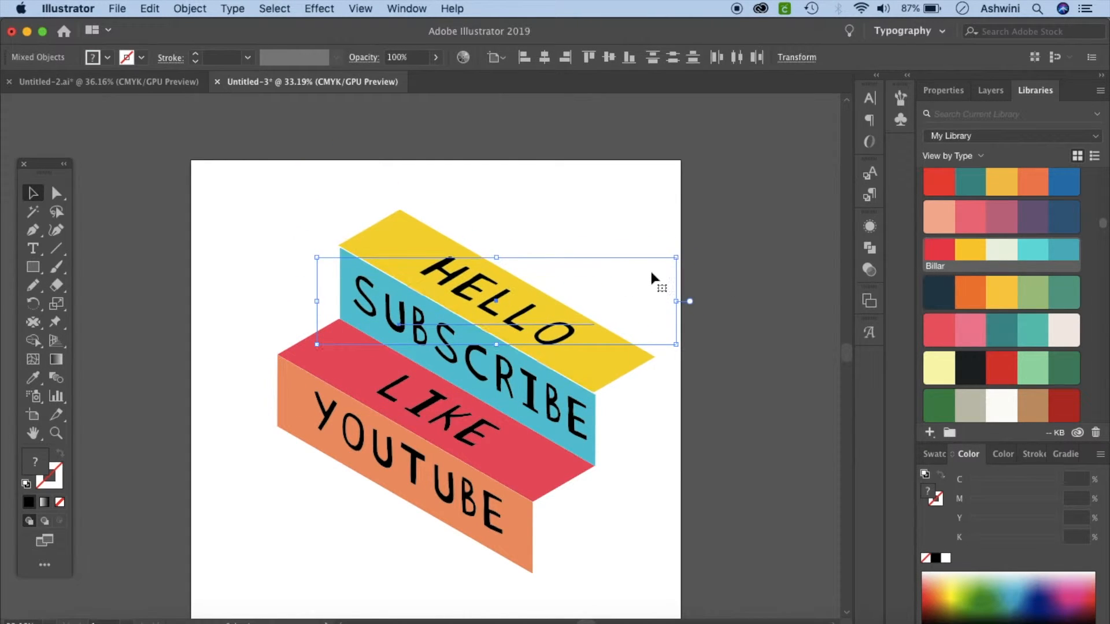
left_click(763, 409)
left_click(528, 570)
left_click(738, 536)
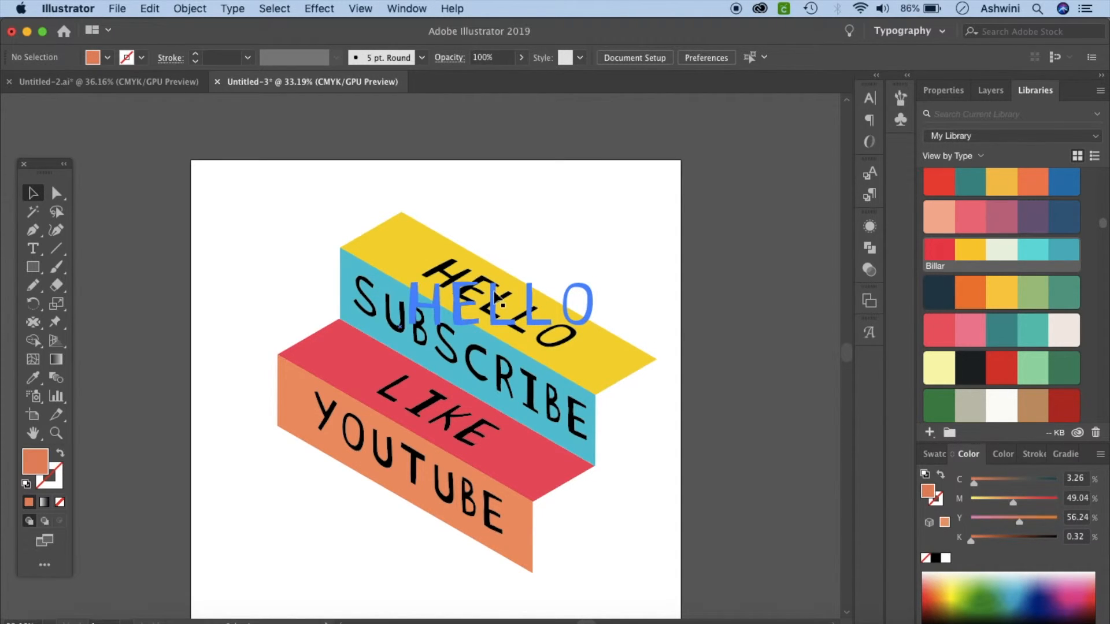
Give the HELLO text a yellow fill and a red stroke from the Billar color theme.
left_click(499, 297)
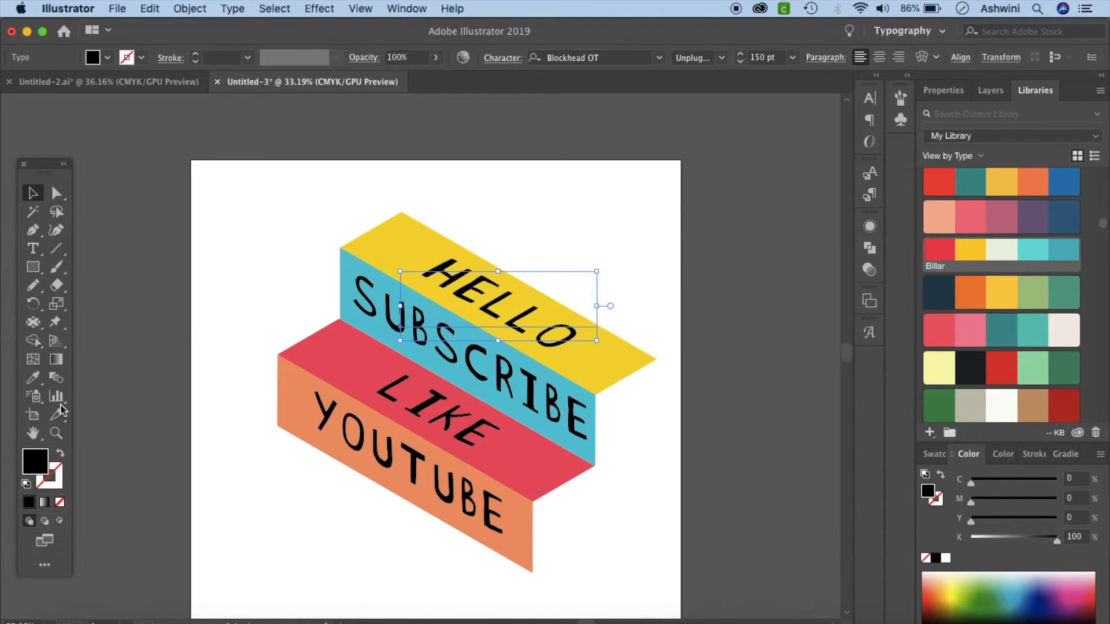
left_click(58, 488)
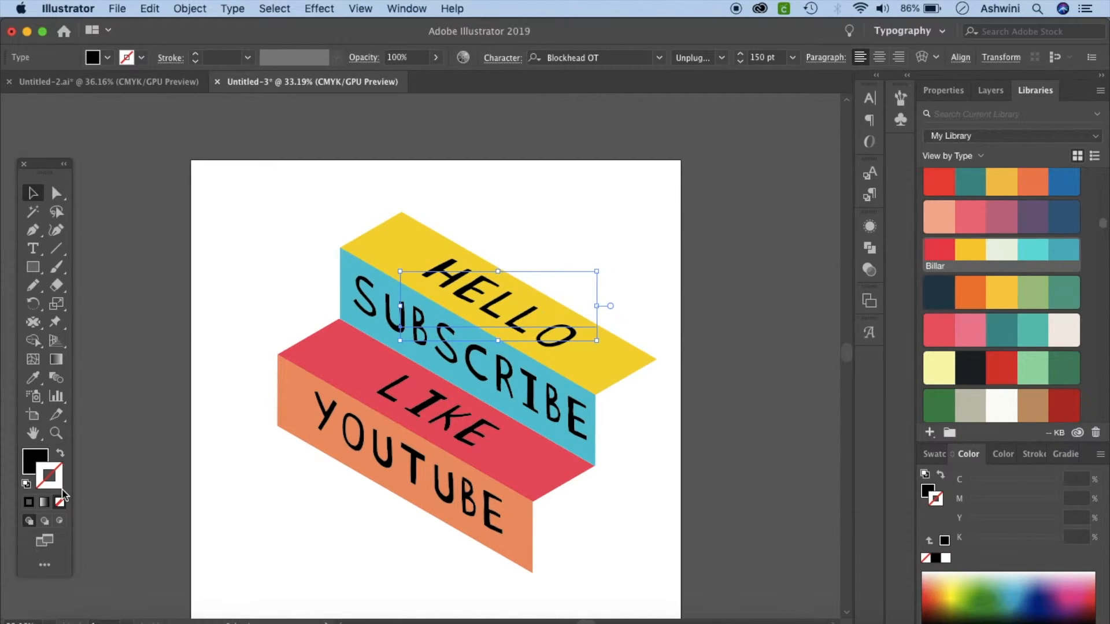
left_click(35, 461)
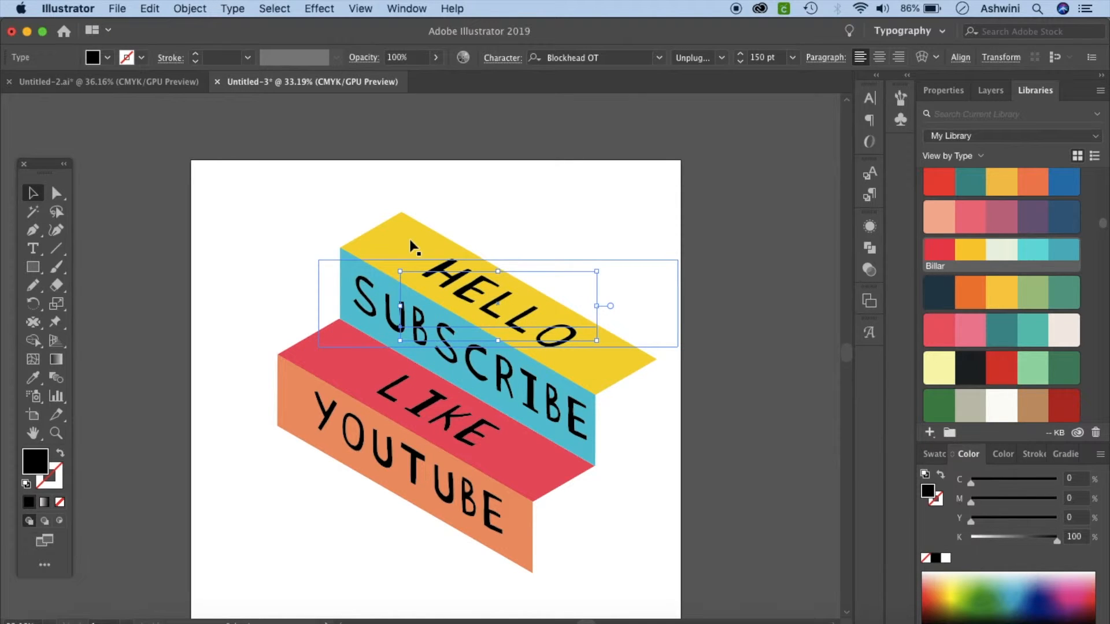
left_click(976, 255)
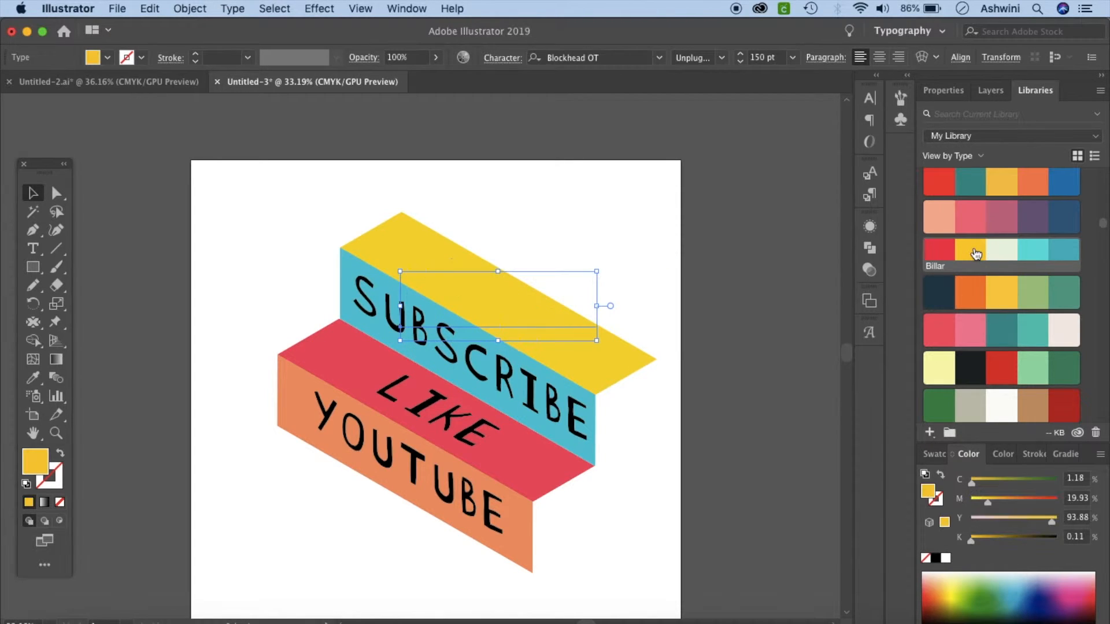
left_click(55, 480)
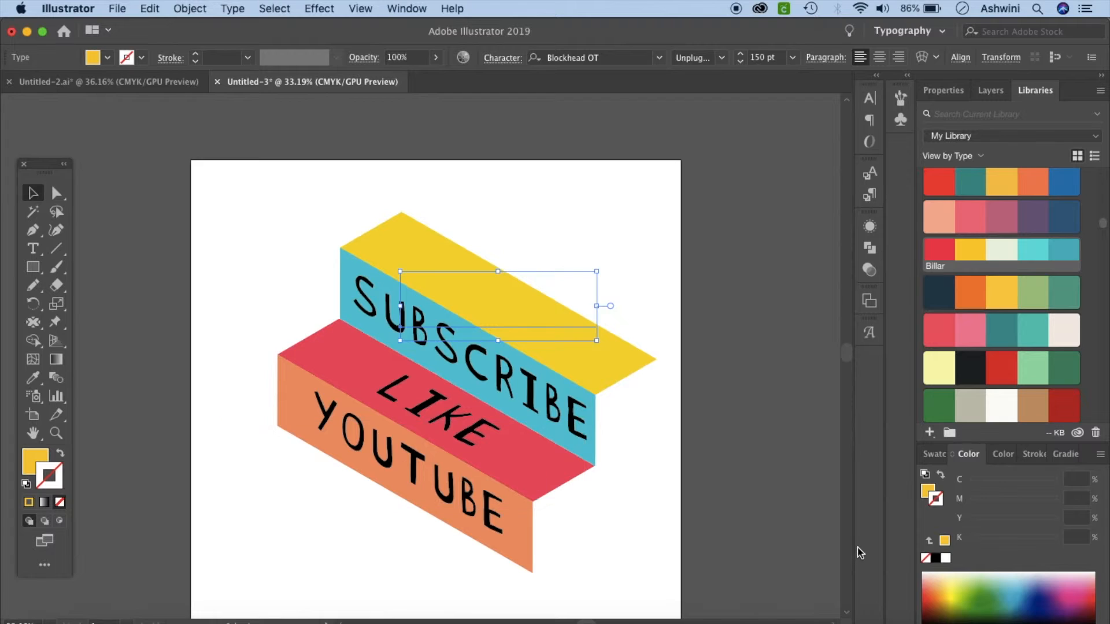
left_click(937, 254)
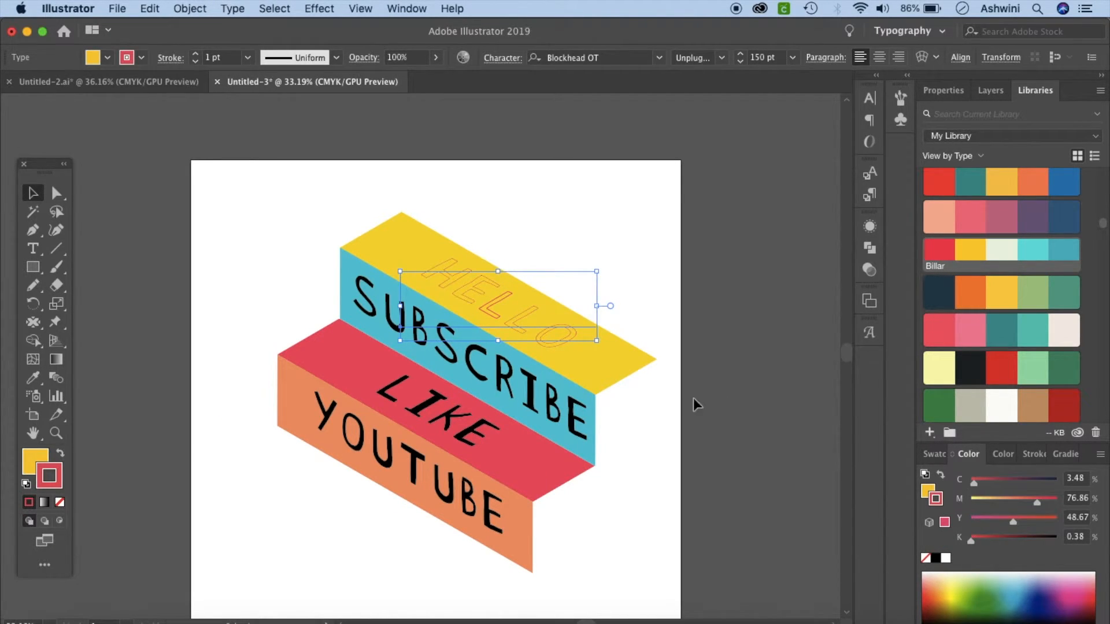
Add a Distort & Transform Transform effect to the HELLO text with 10 copies, a 0.0417 in vertical move and the preview on.
left_click(319, 9)
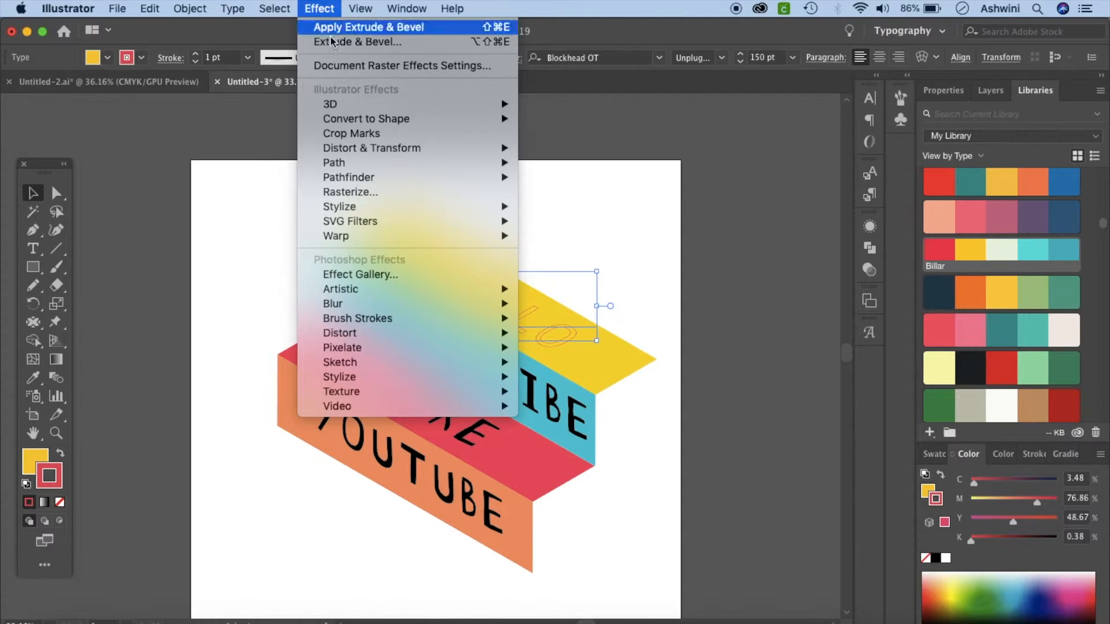
mouse_move(363, 149)
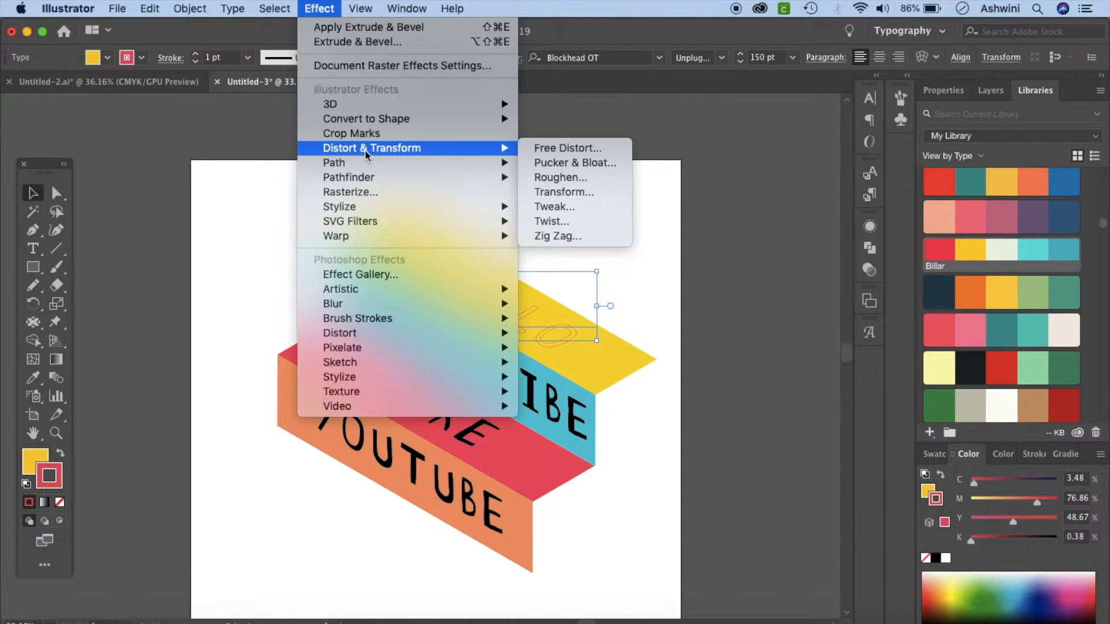
left_click(587, 194)
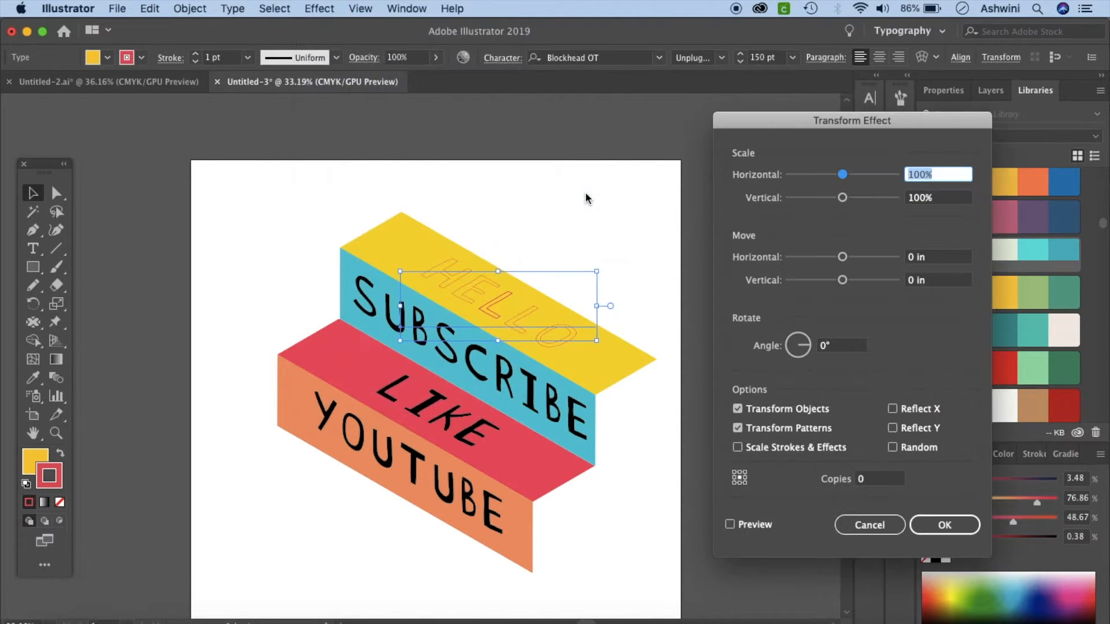
left_click(869, 479)
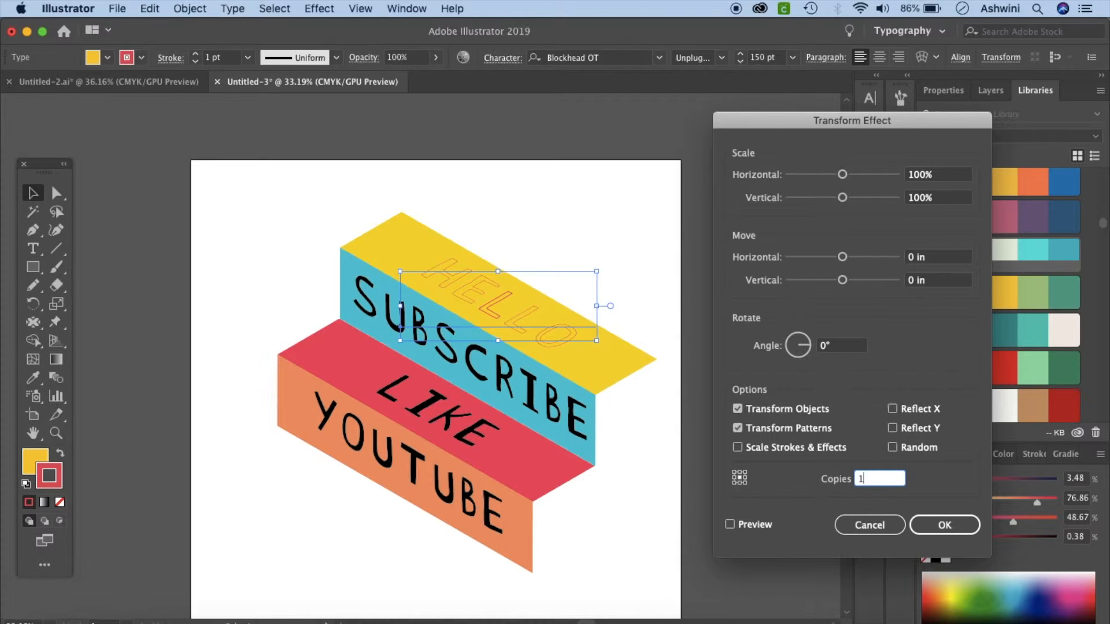
type("1")
left_click(730, 525)
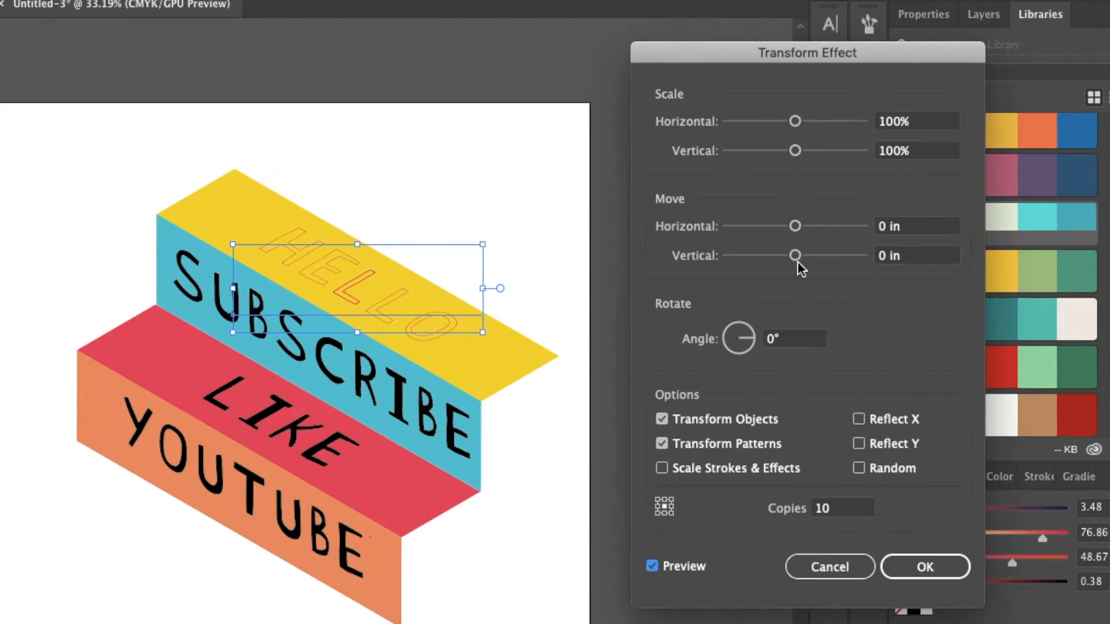
left_click_drag(798, 258, 800, 258)
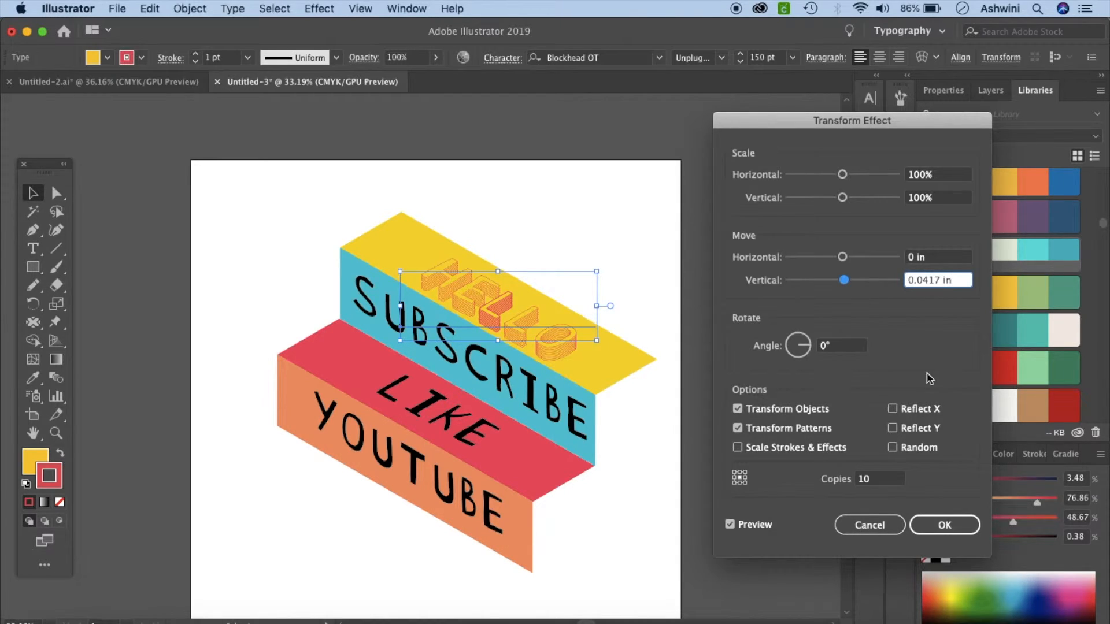
left_click(942, 529)
Try 15 copies in the HELLO text's Transform effect and refresh the preview.
double_click(880, 478)
type("1")
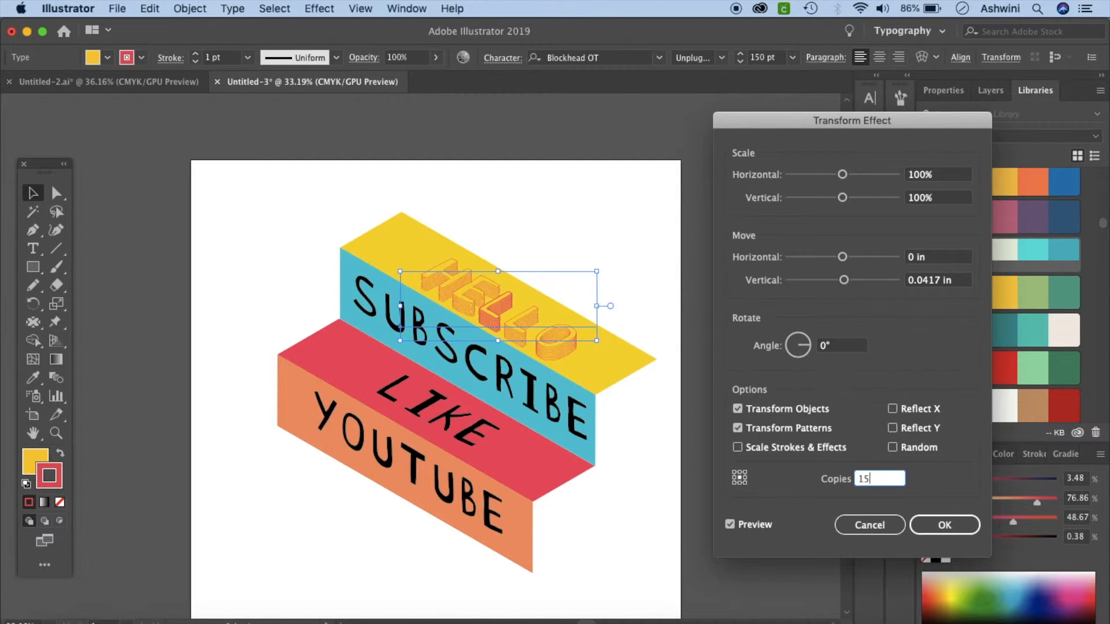
type("5")
left_click(730, 524)
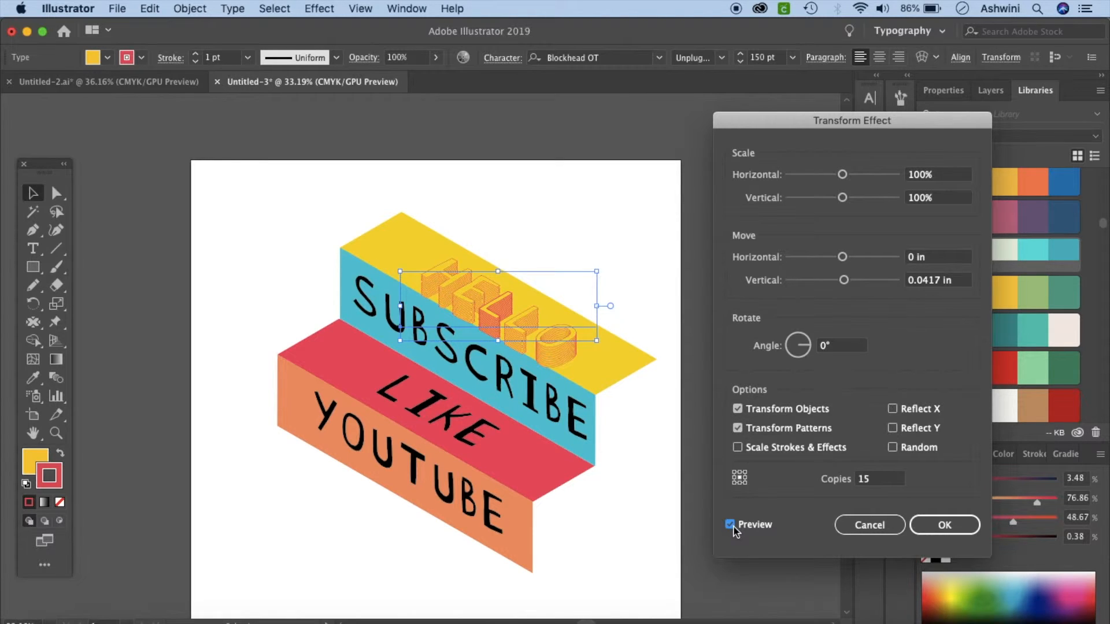
Set the HELLO text's Transform effect to 10 copies and apply it.
double_click(871, 480)
type("10")
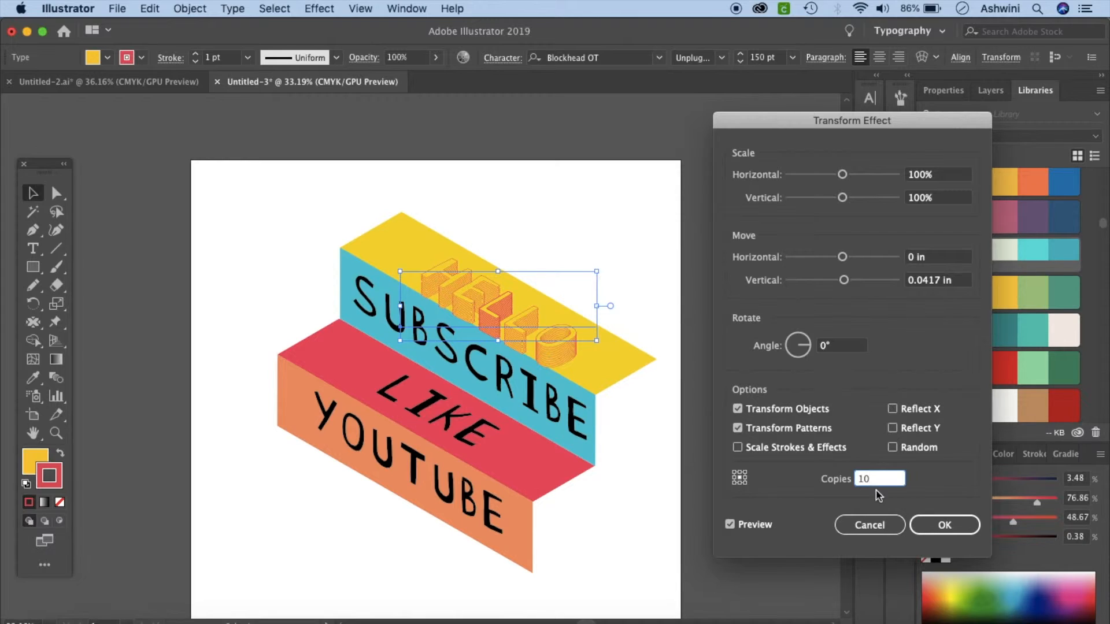
left_click(730, 524)
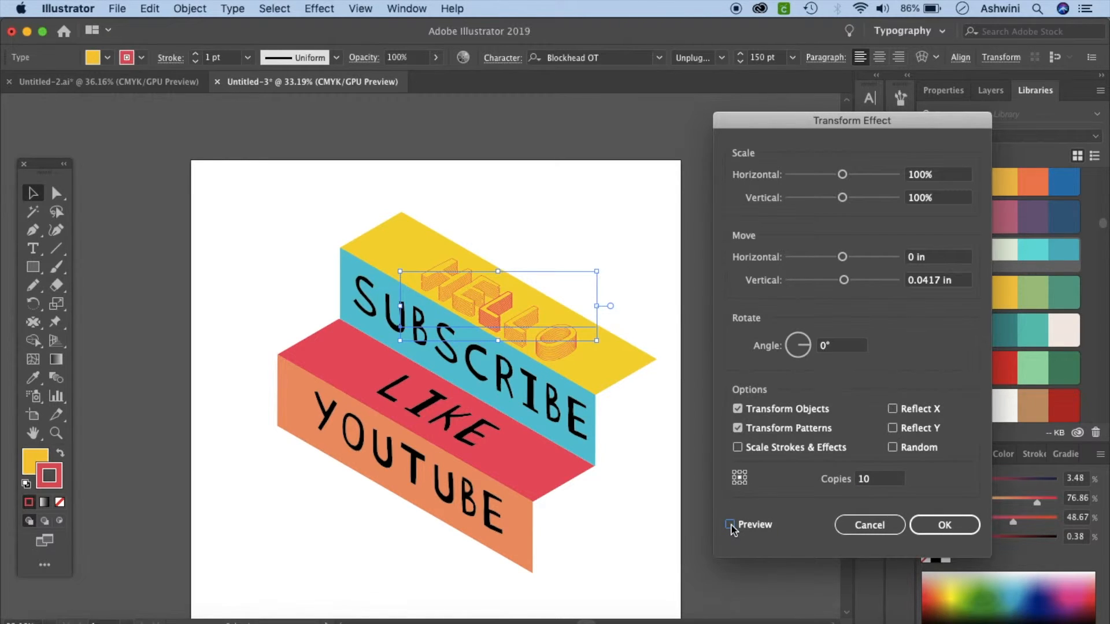
left_click_drag(940, 280, 908, 280)
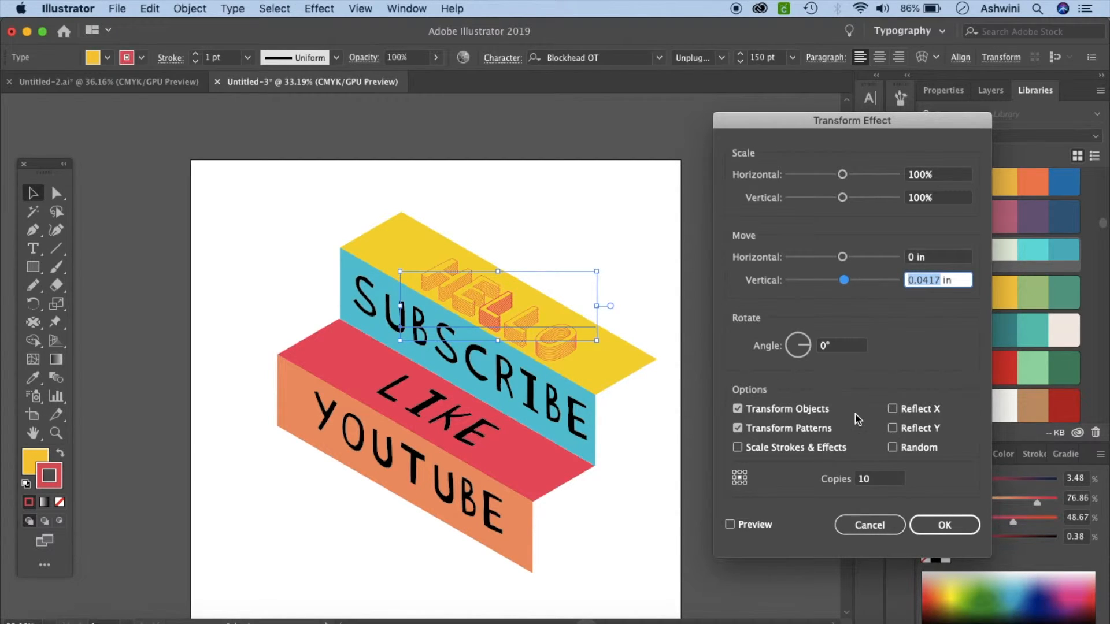
left_click(945, 526)
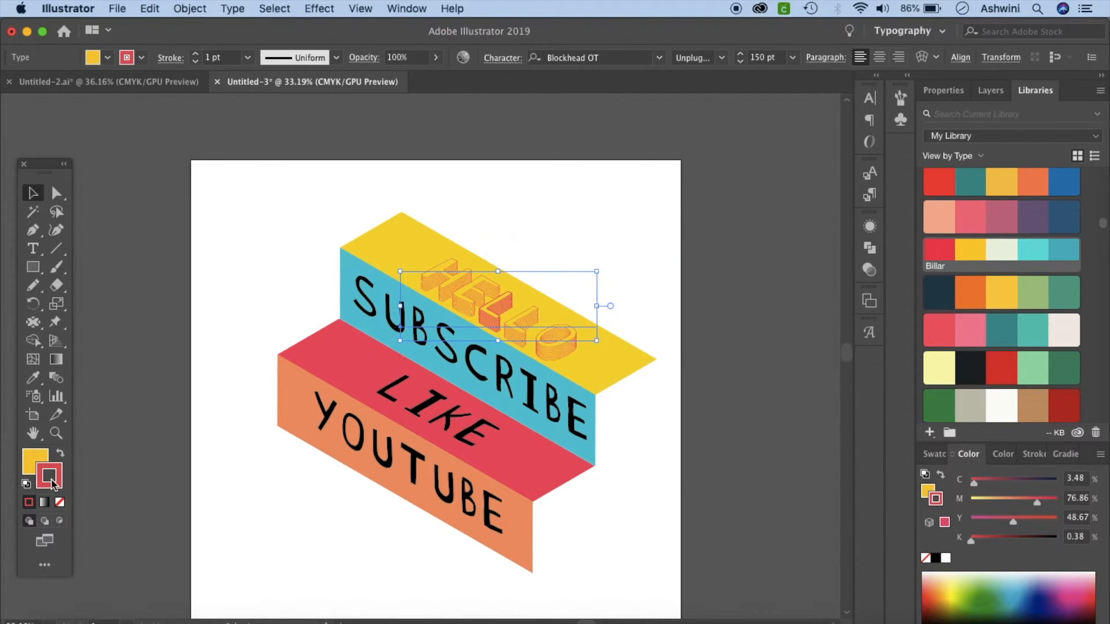
Set the HELLO text's stroke weight to 2 pt.
left_click(1033, 458)
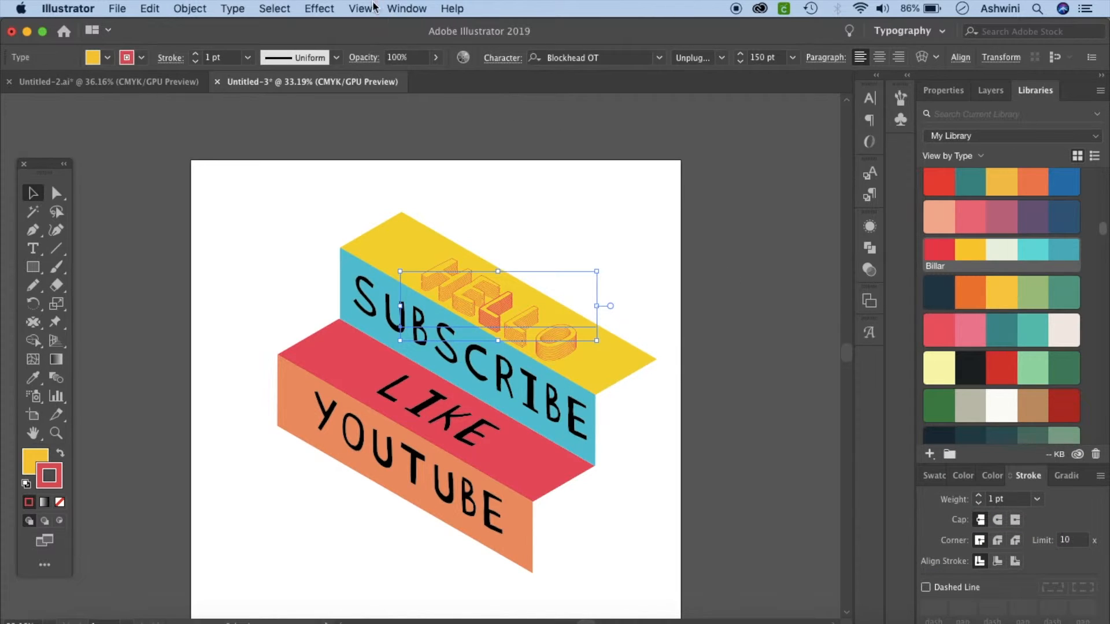
left_click(400, 8)
left_click(1037, 499)
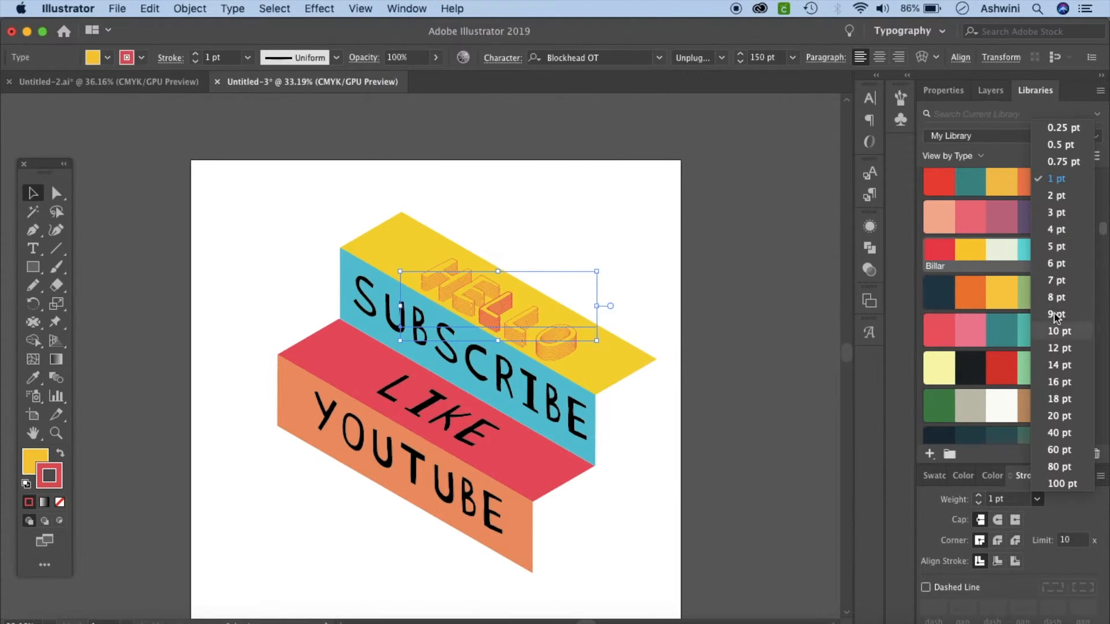
left_click(1063, 197)
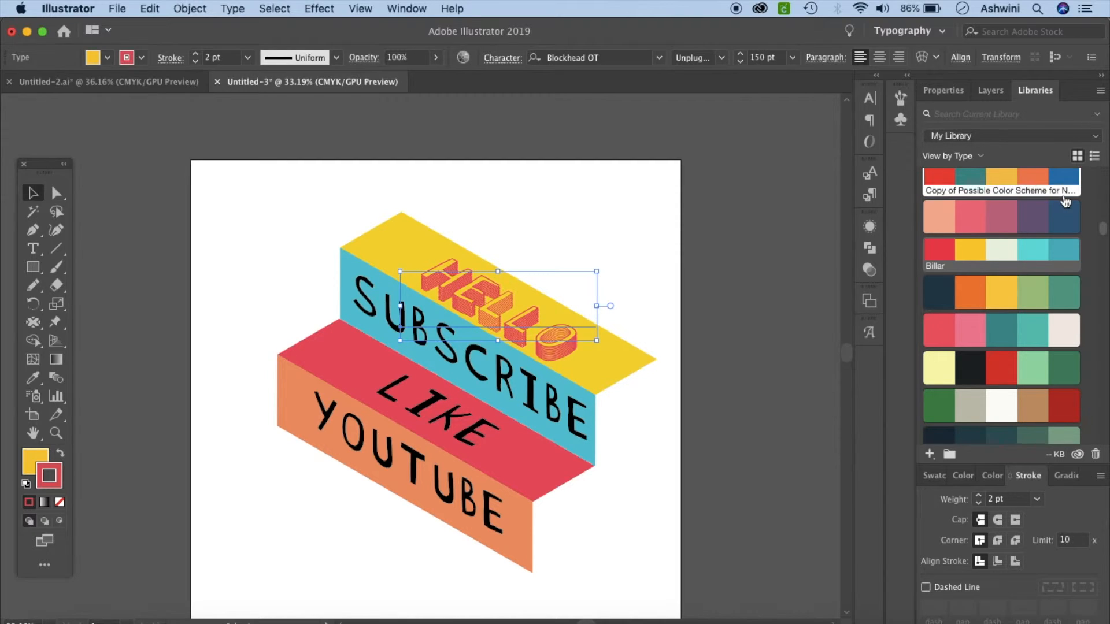
left_click(736, 369)
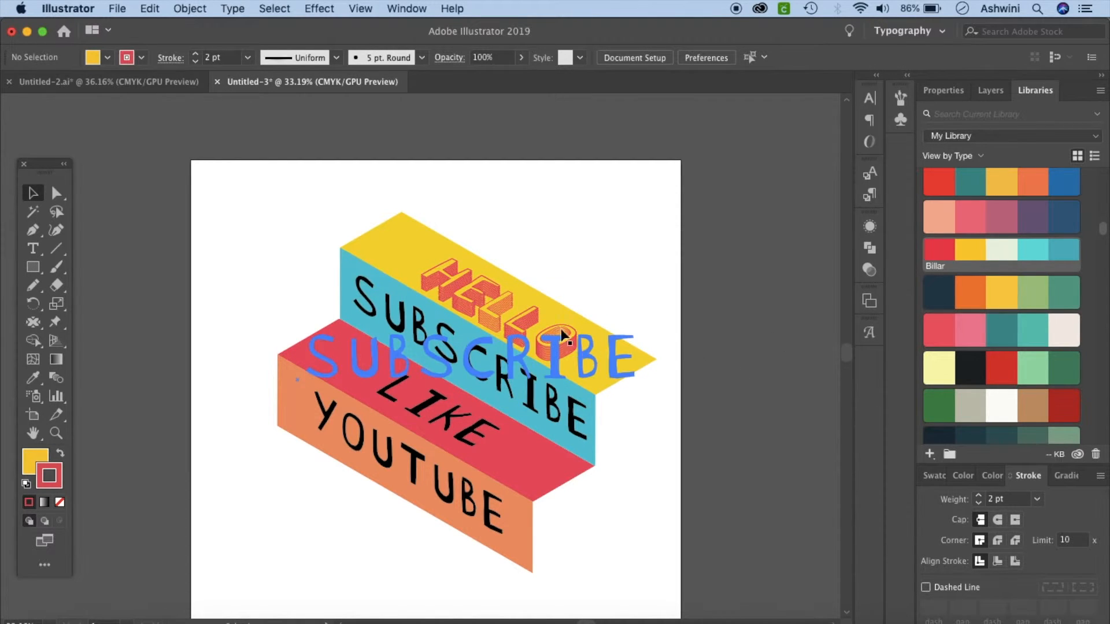
Nudge the HELLO text slightly upward on its yellow panel and set its stroke weight to 1.5 pt.
left_click(511, 297)
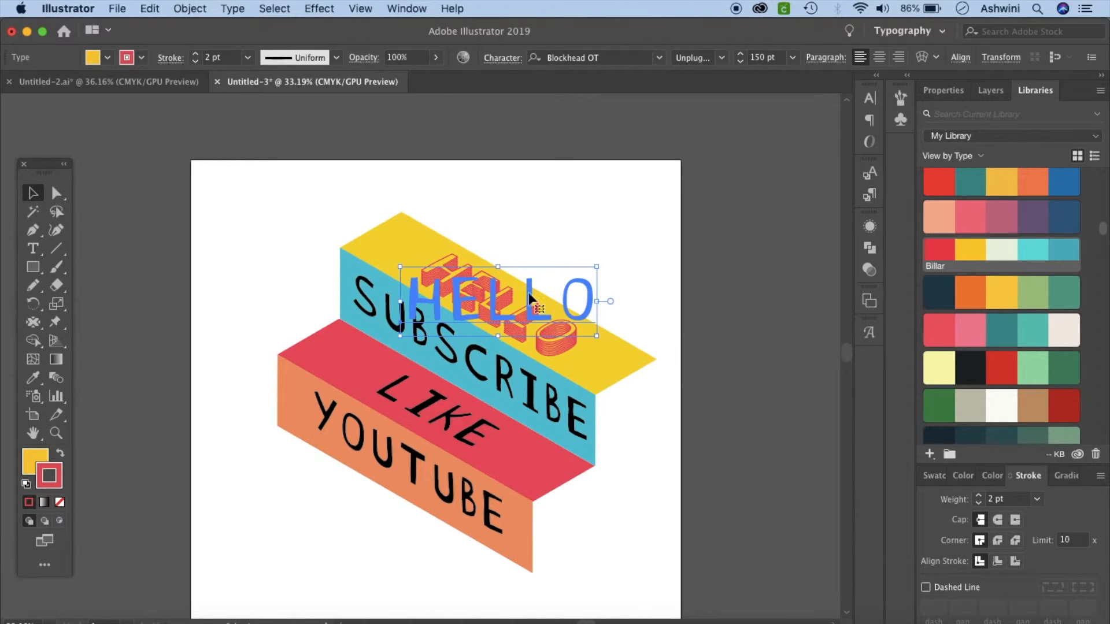
left_click(754, 335)
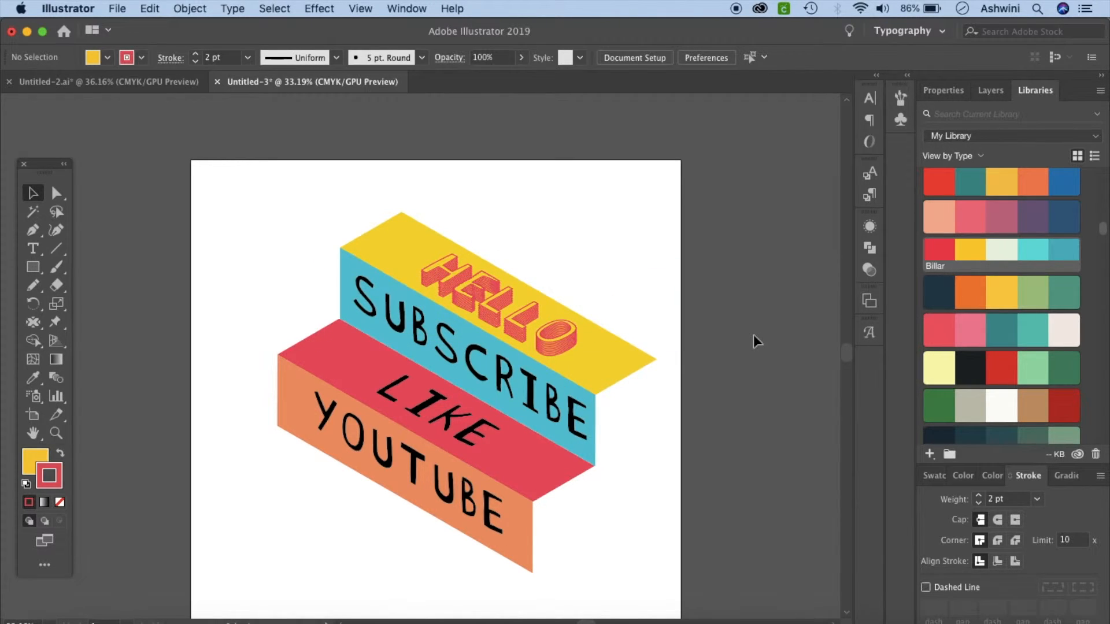
left_click(503, 297)
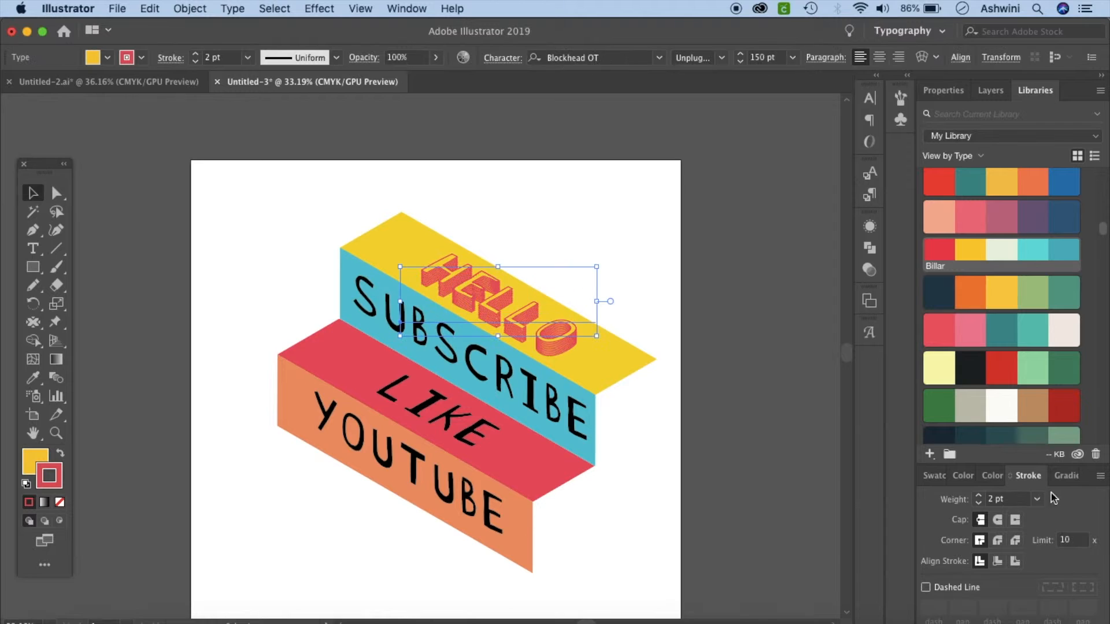
left_click(1003, 499)
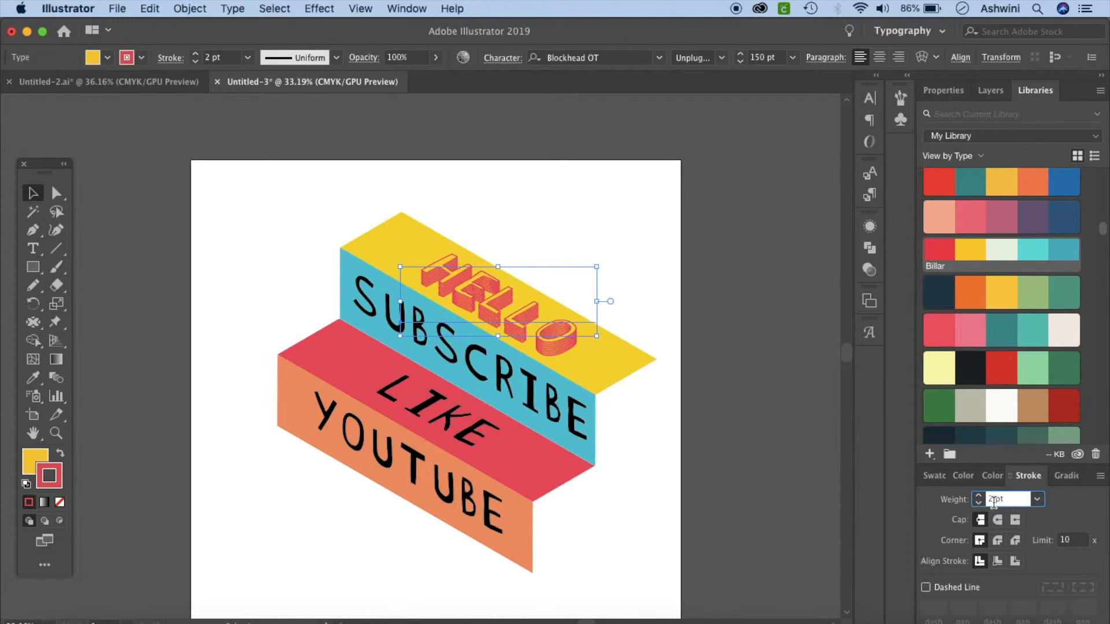
type("1")
key("Return")
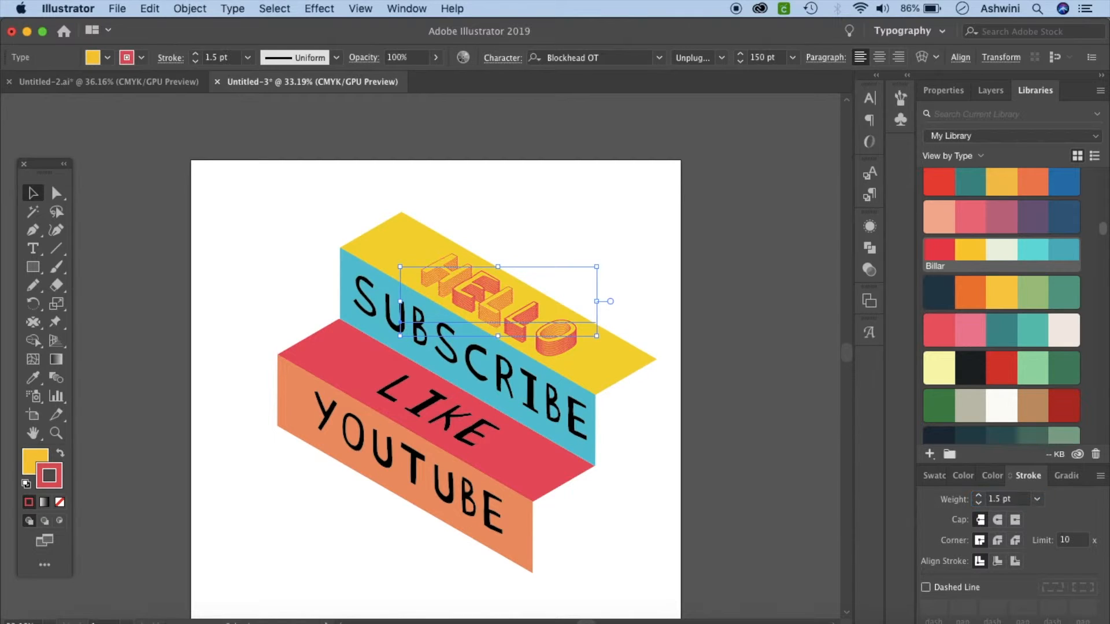
left_click(748, 445)
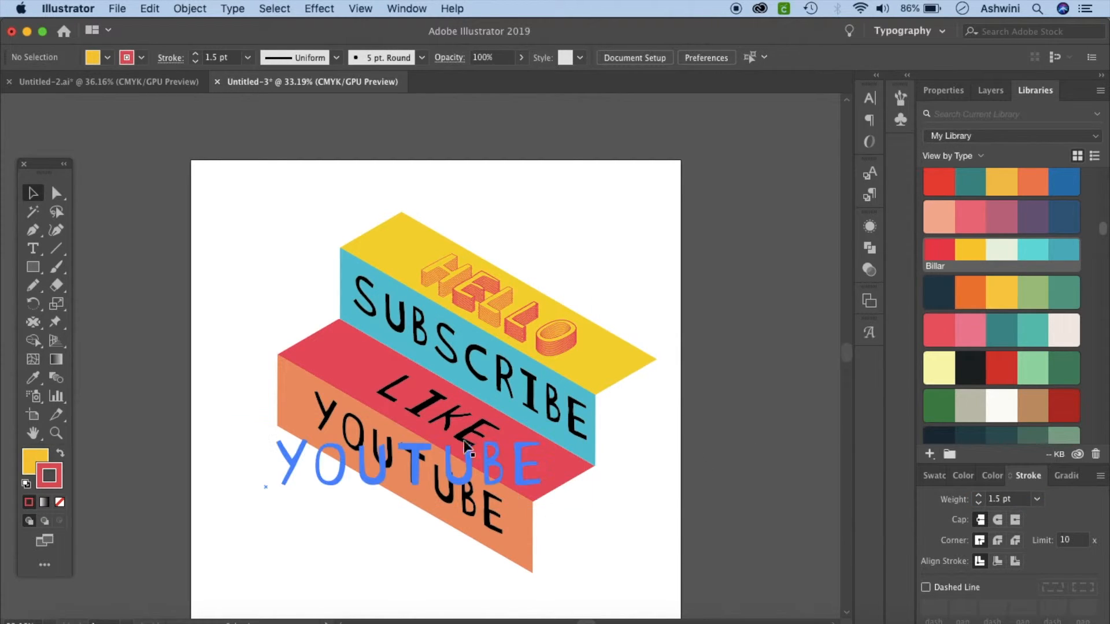
Start a Transform effect on the LIKE text and set its vertical move to 0.0417 in.
left_click(438, 412)
left_click(319, 9)
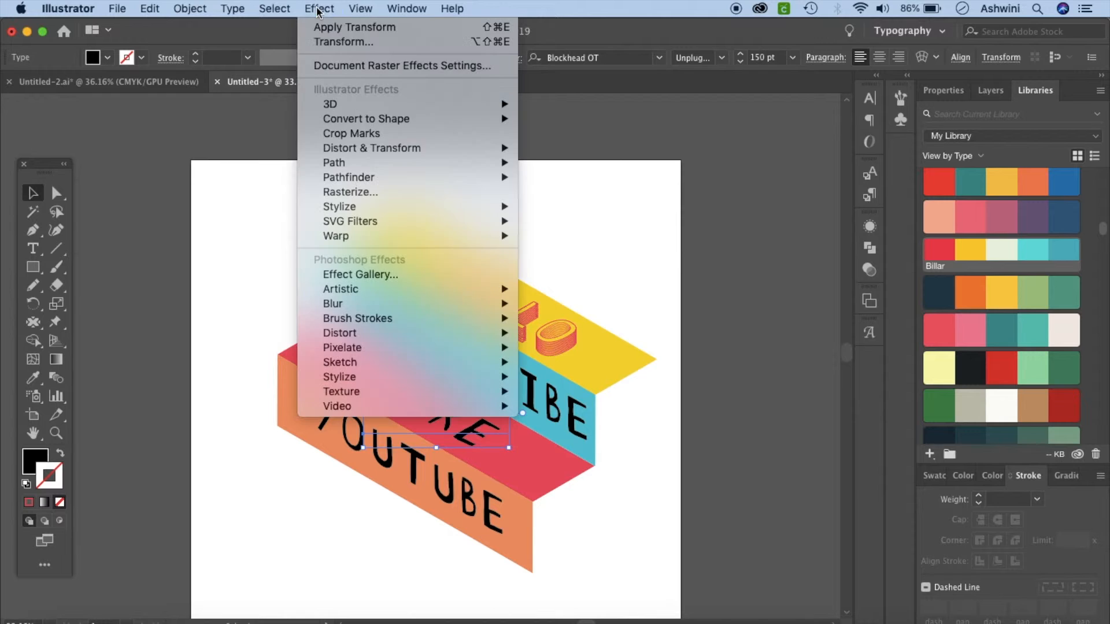
mouse_move(396, 153)
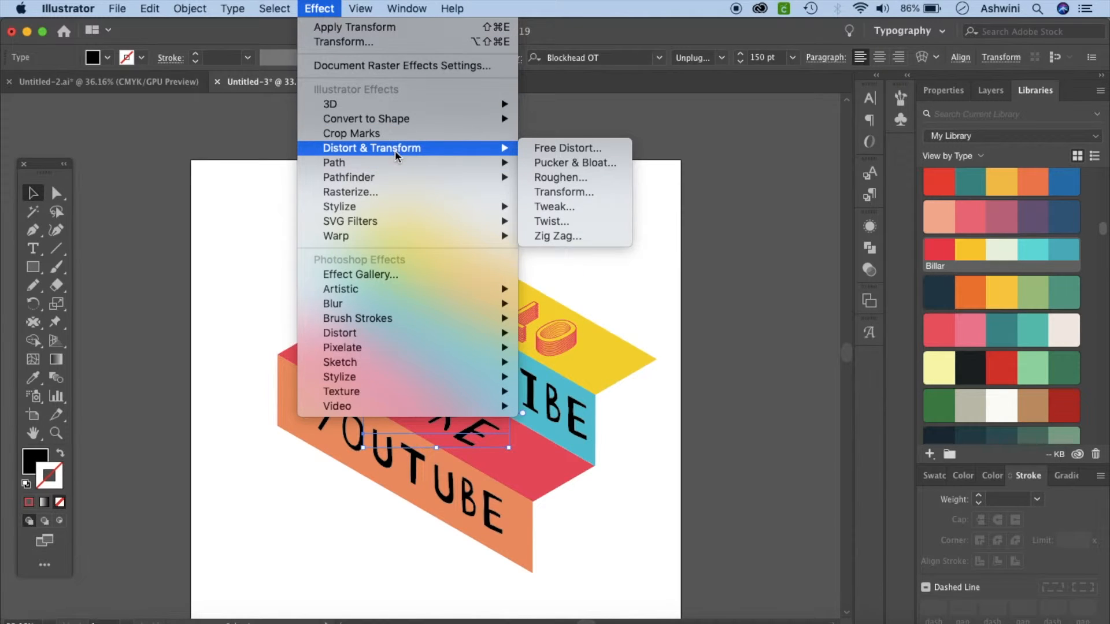
left_click(572, 192)
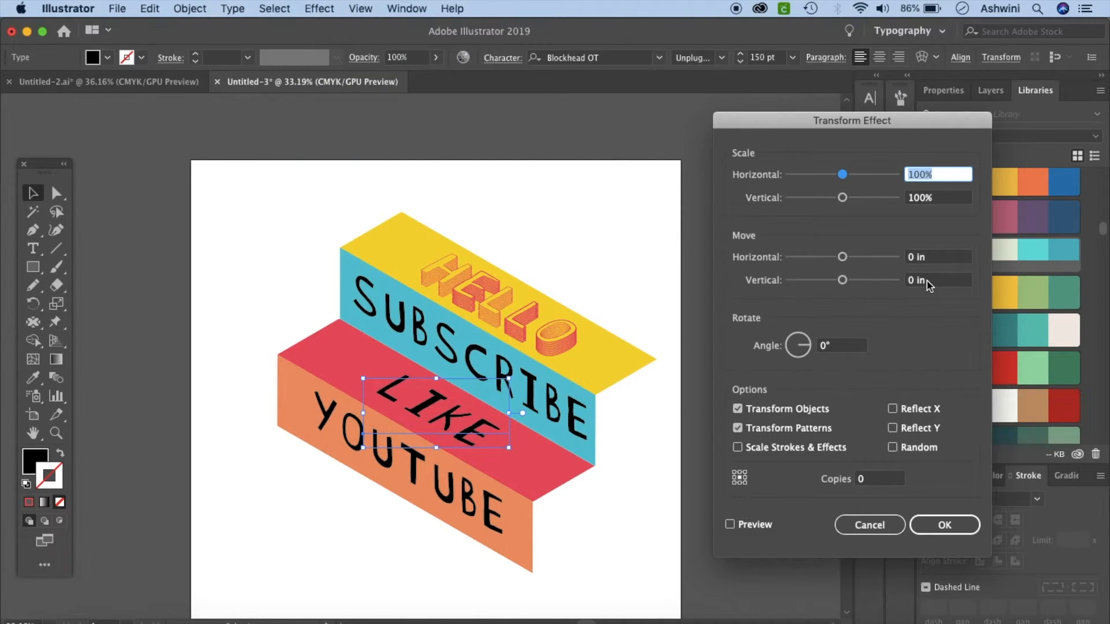
left_click(921, 280)
left_click_drag(913, 280, 896, 281)
type("0.0417")
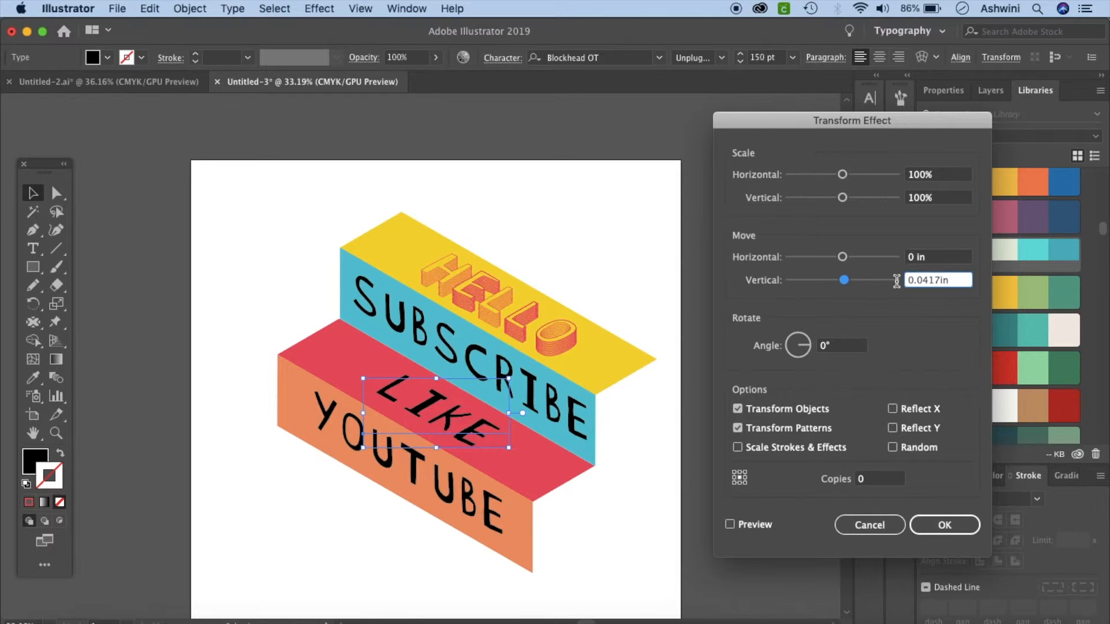
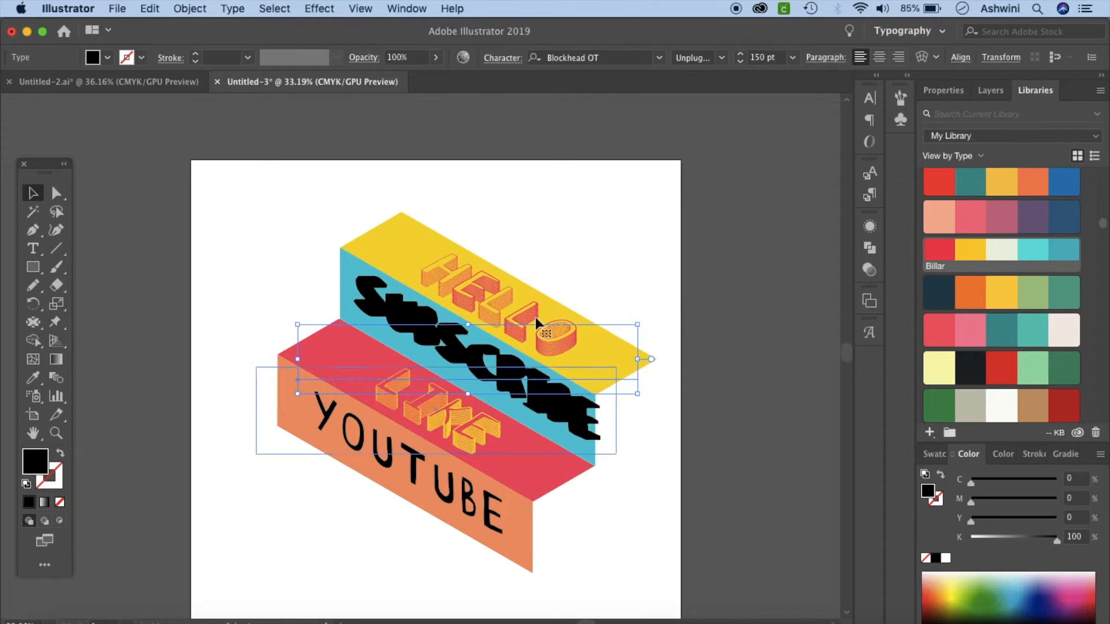
Give the SUBSCRIBE text a blue fill from the Billar library palette and a black stroke.
left_click(1027, 258)
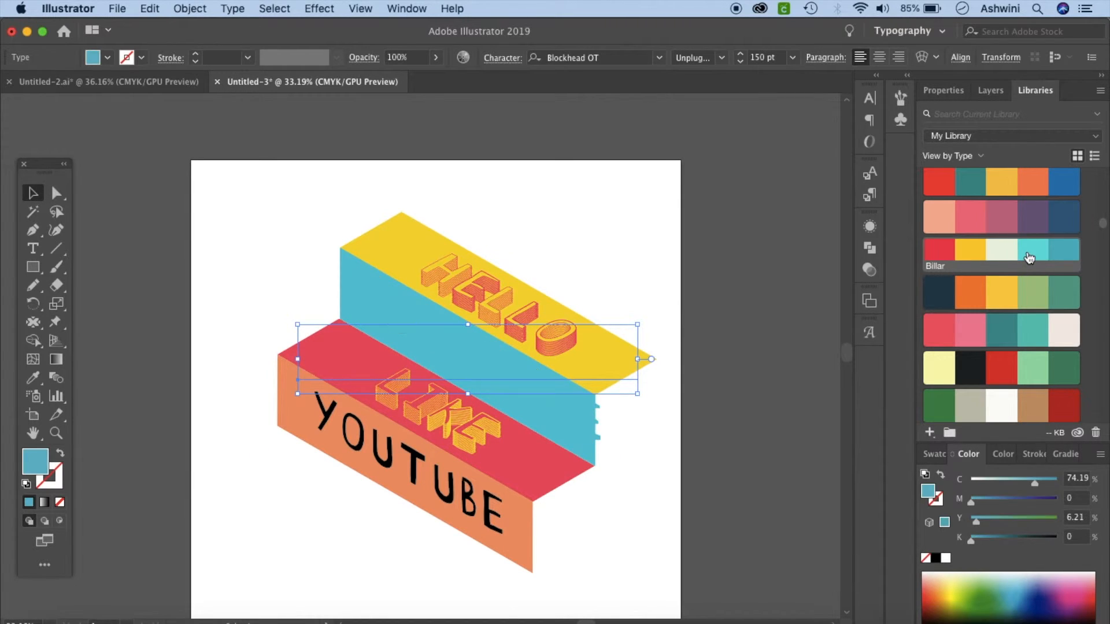
left_click(47, 484)
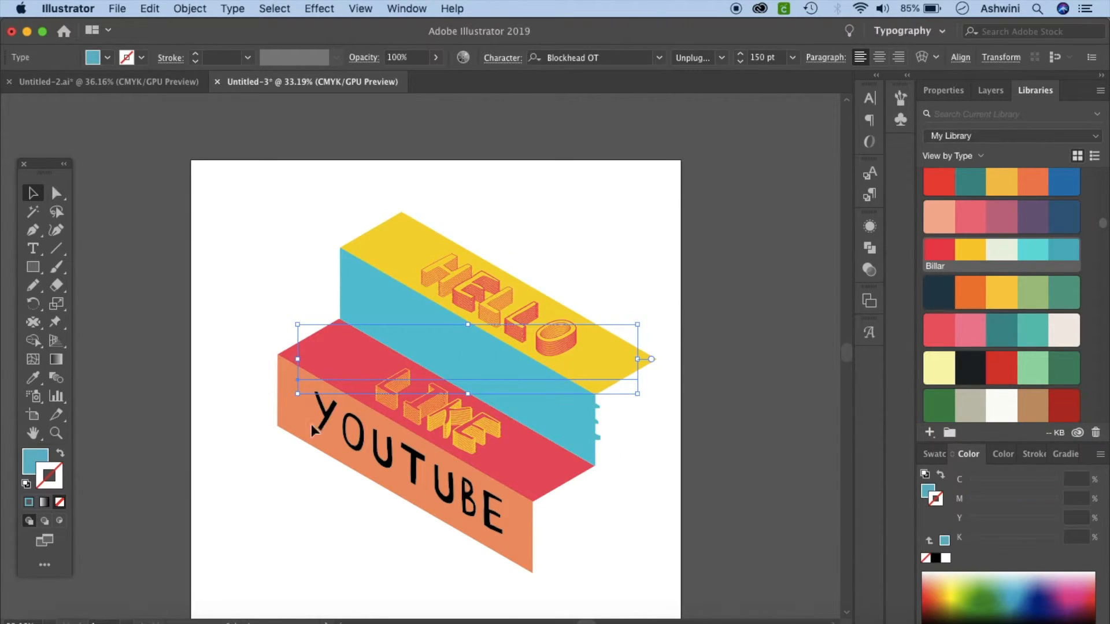
left_click(935, 558)
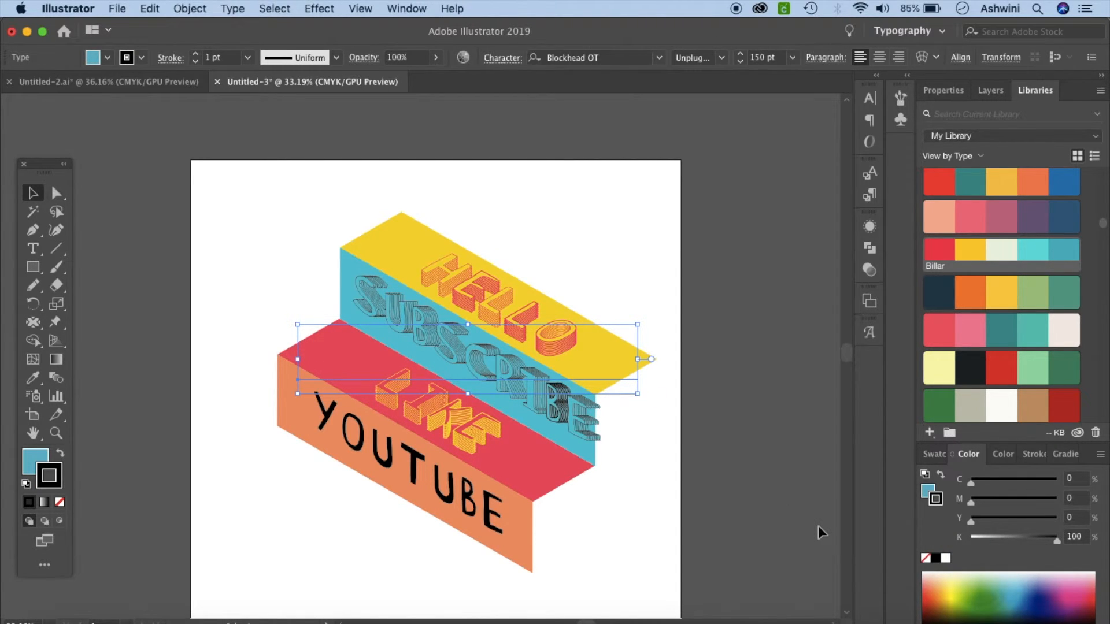
Set the SUBSCRIBE text's stroke weight to 1.5 pt and shift the text slightly left to fit its blue panel.
left_click(1034, 454)
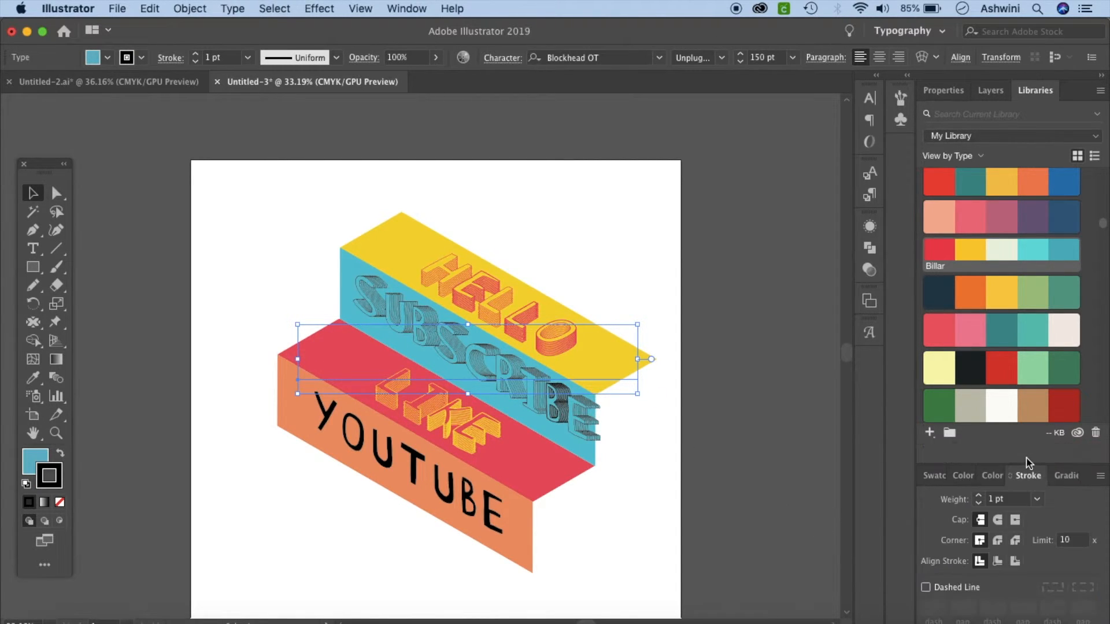
left_click(997, 498)
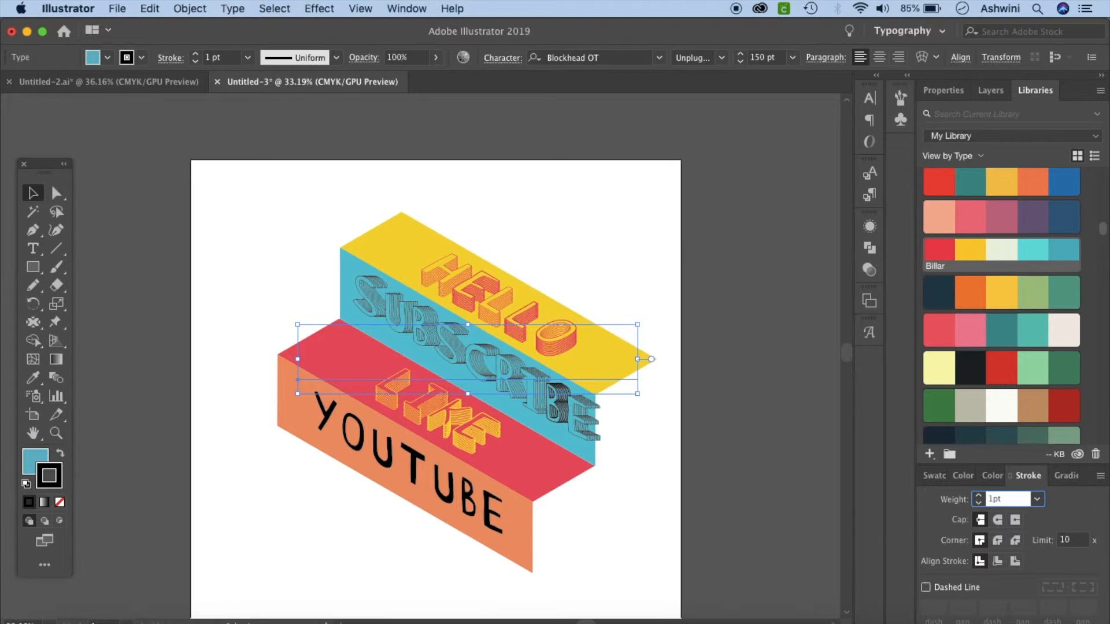
type(".5")
key("Return")
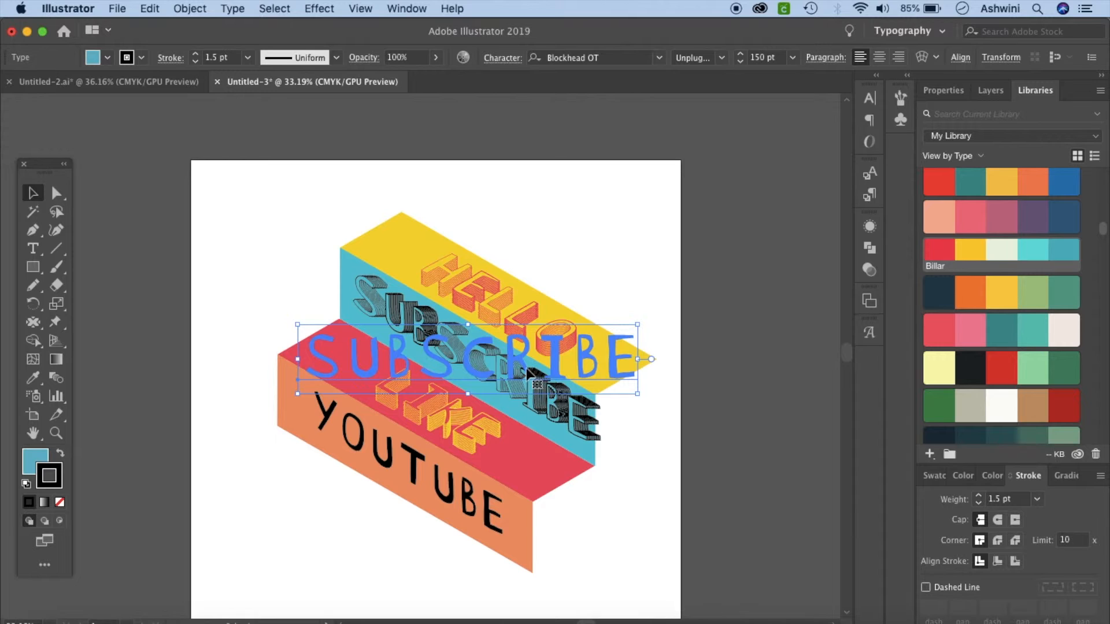
left_click_drag(528, 373, 520, 373)
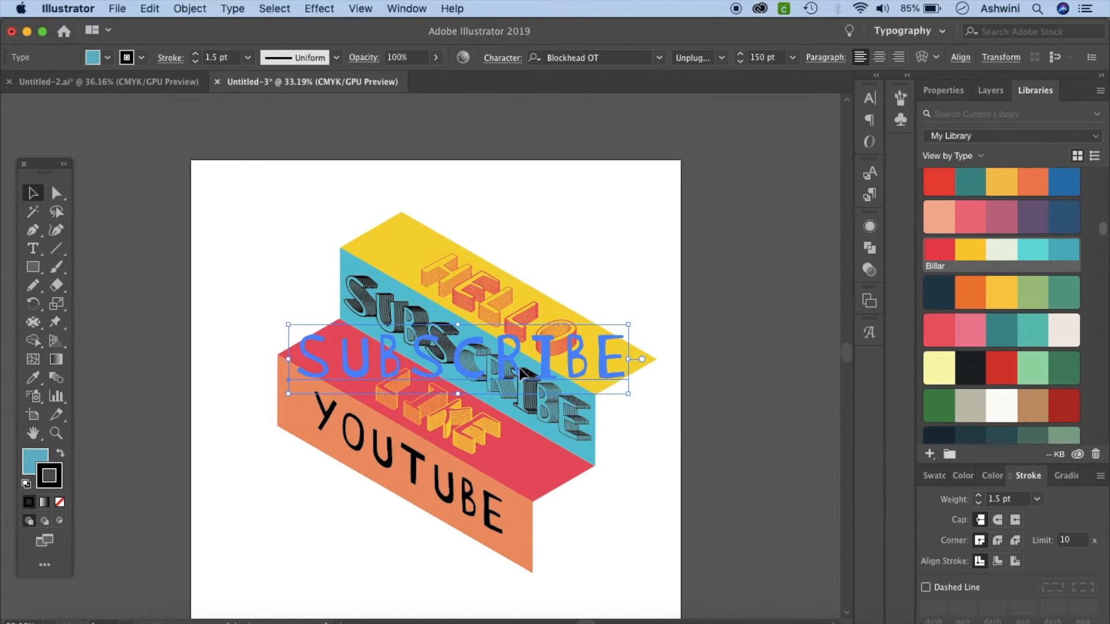
left_click(741, 456)
Check the finished design in Untitled-2.ai and swap the SUBSCRIBE text's fill and stroke colors in Untitled-3.
left_click(138, 82)
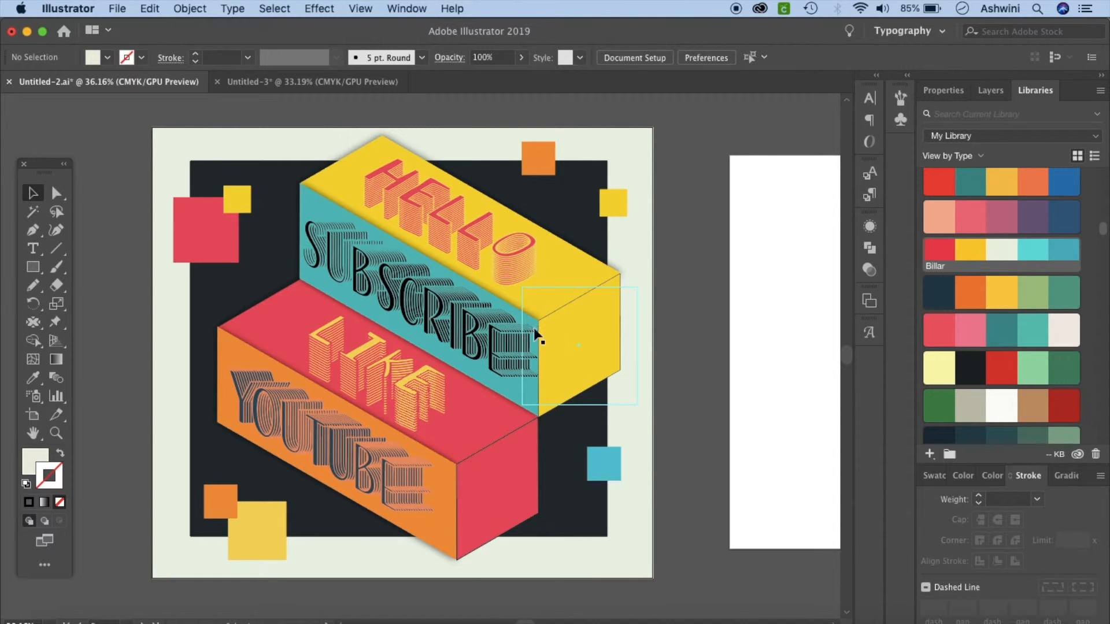
left_click(332, 82)
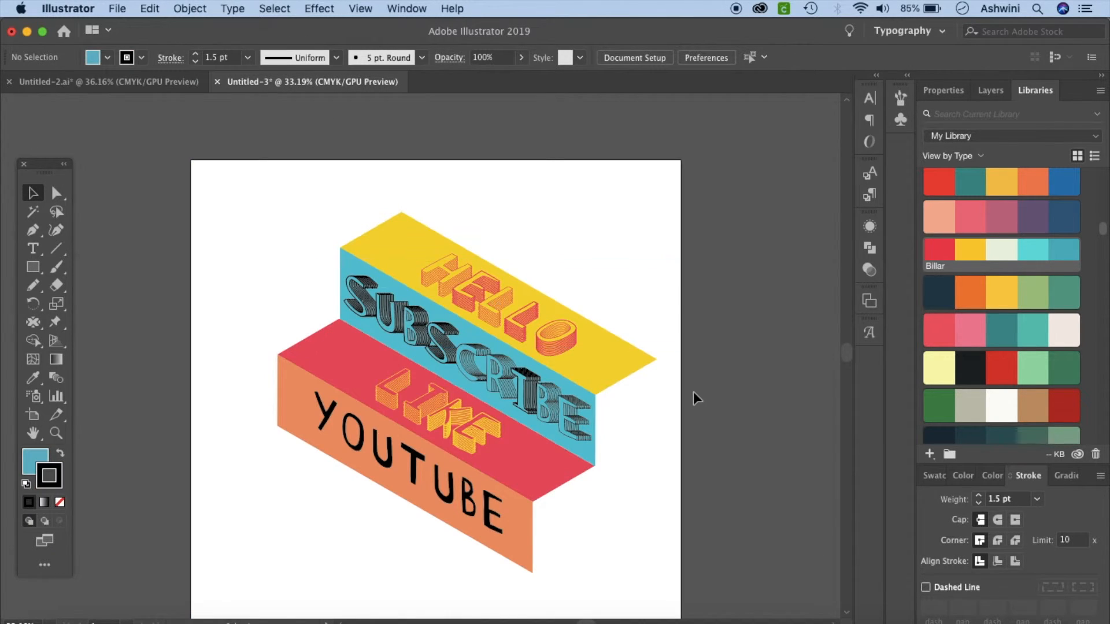
left_click(567, 409)
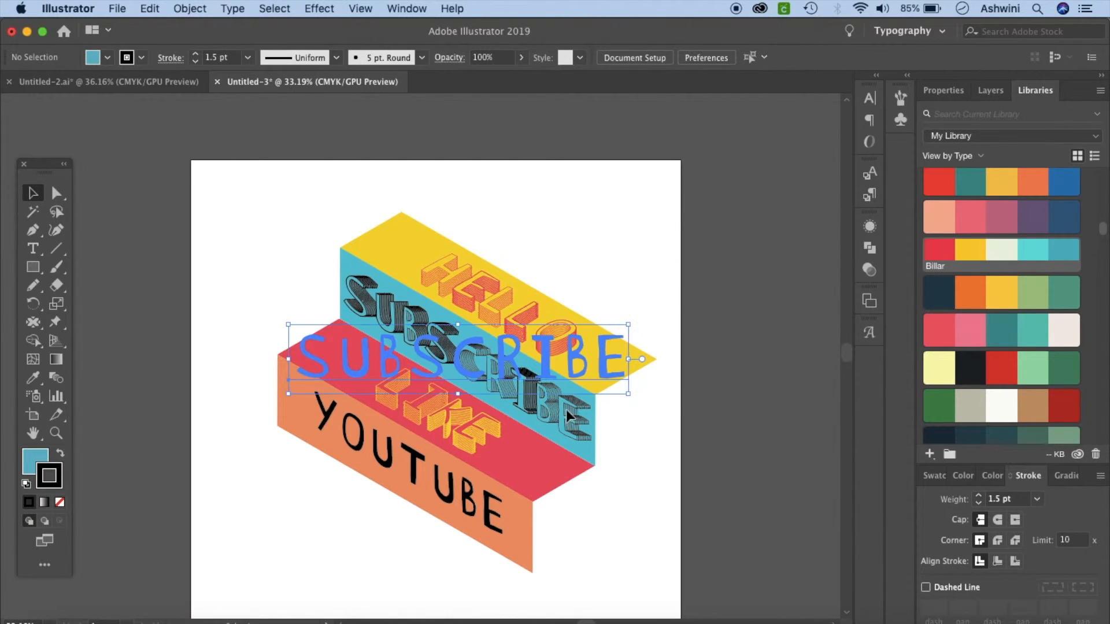
left_click(60, 453)
left_click(158, 470)
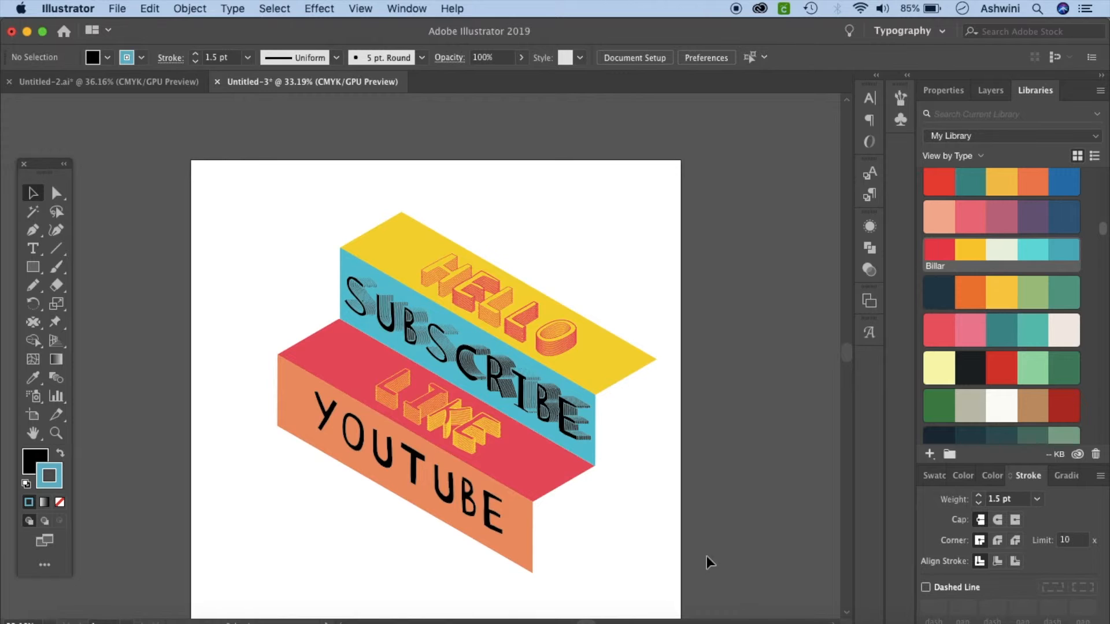
Swap the fill and stroke colors of the LIKE text and of the HELLO text.
left_click(478, 426)
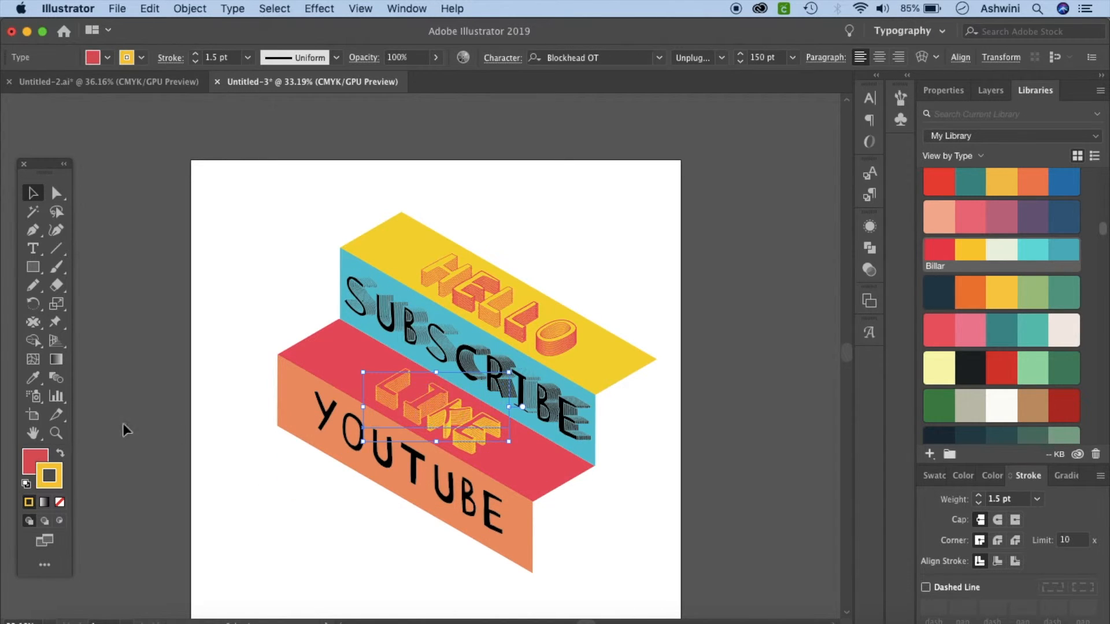
left_click(59, 457)
left_click(128, 455)
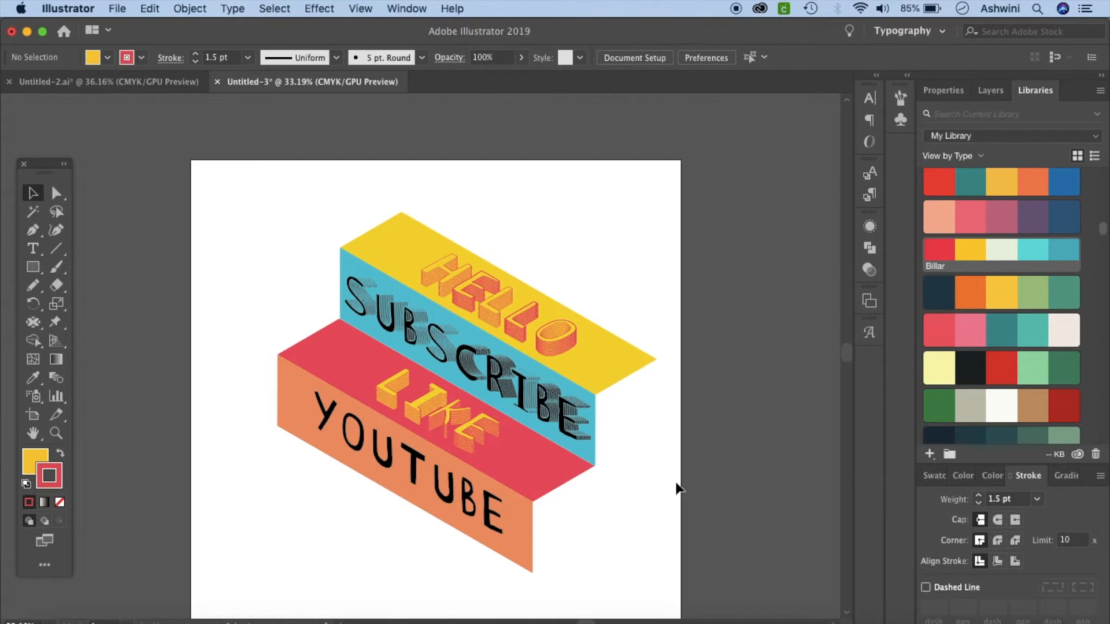
left_click(536, 304)
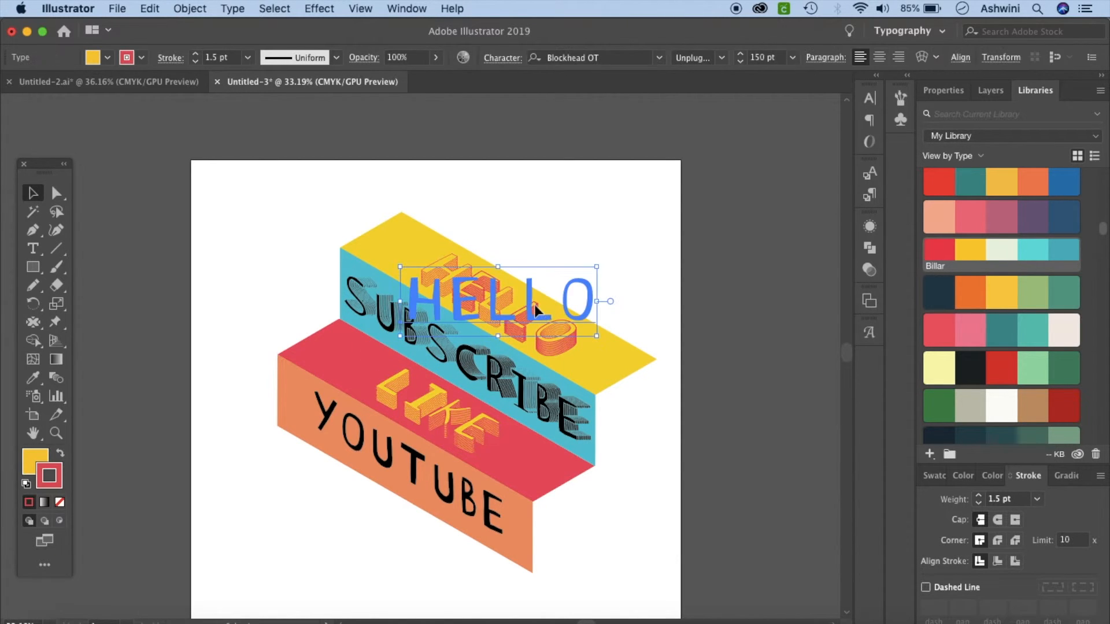
left_click(61, 454)
left_click(149, 480)
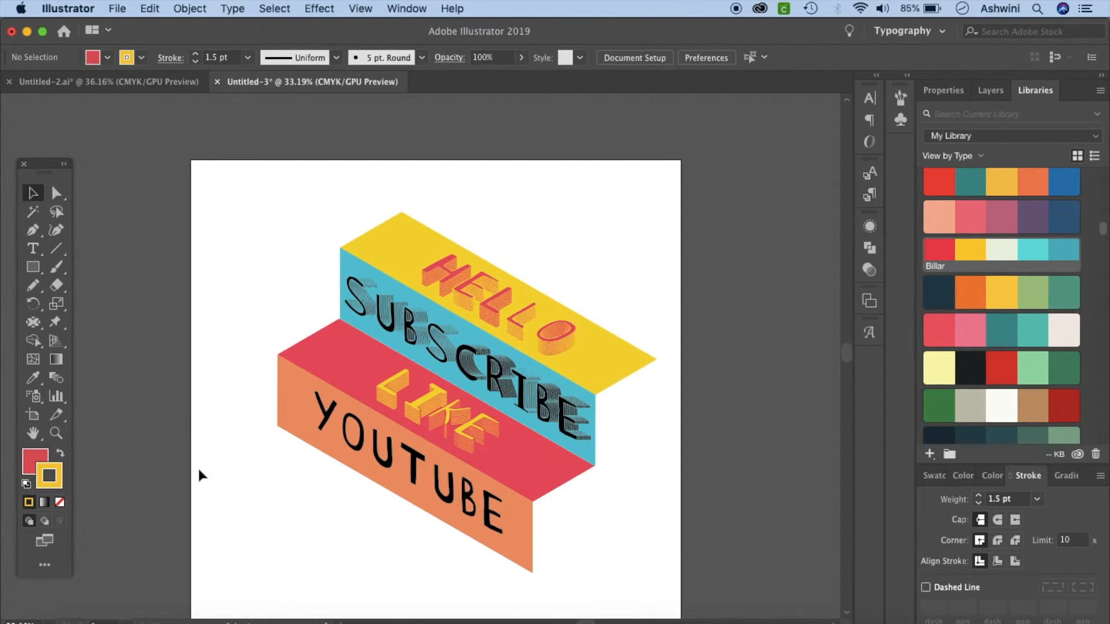
Start a Transform effect on the YOUTUBE text and set its horizontal move to 0.0417 in.
scroll(695, 427, "down", 2)
left_click(475, 458)
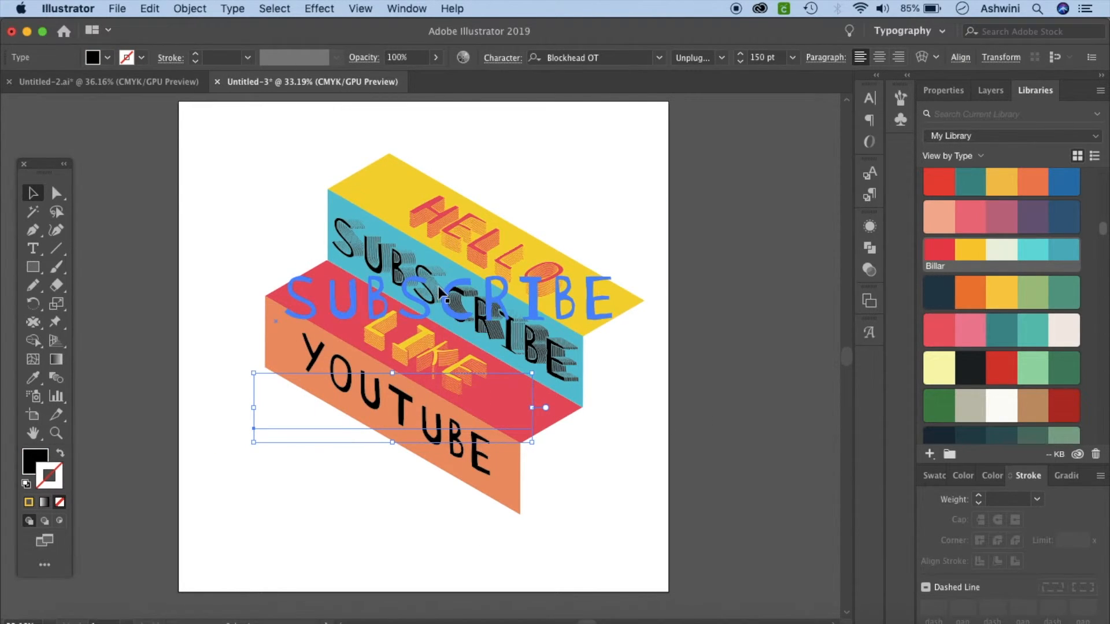
left_click(319, 8)
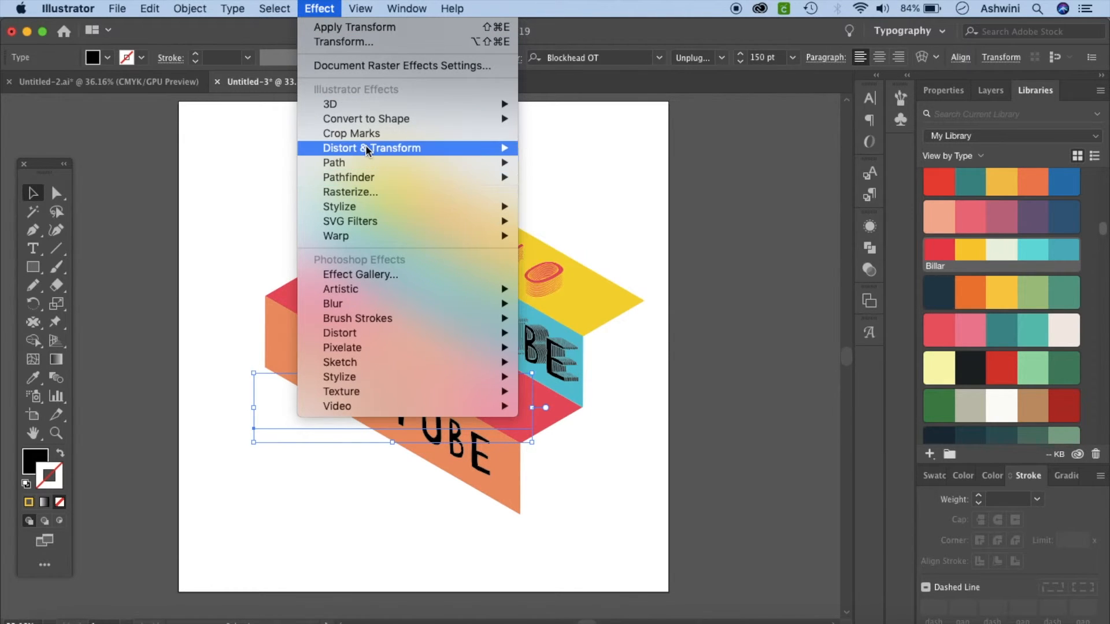
mouse_move(369, 149)
left_click(578, 192)
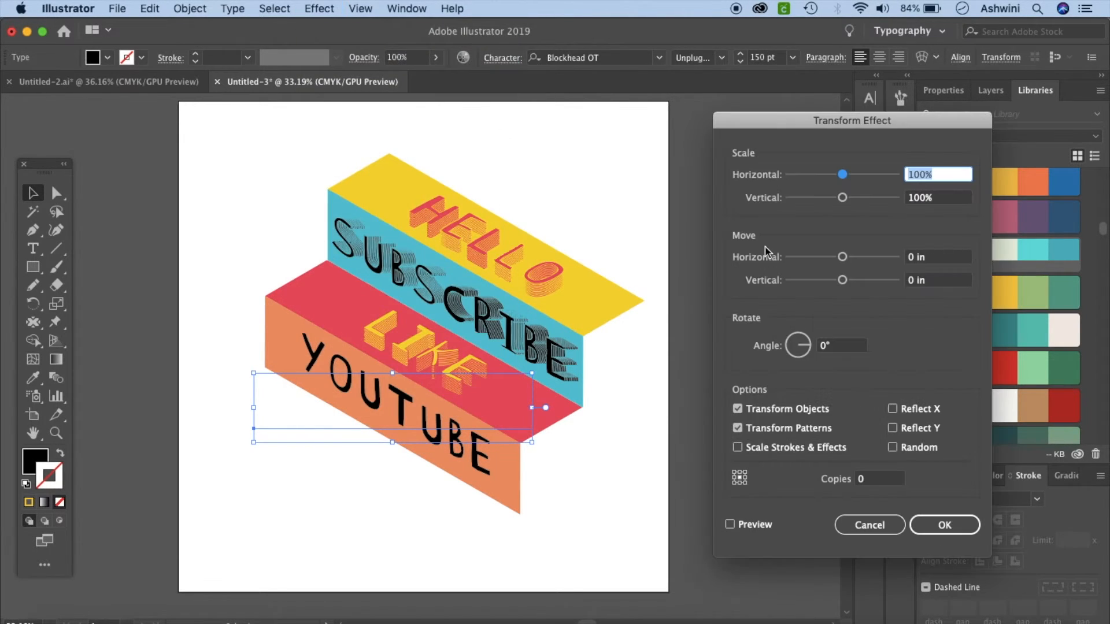
left_click(914, 260)
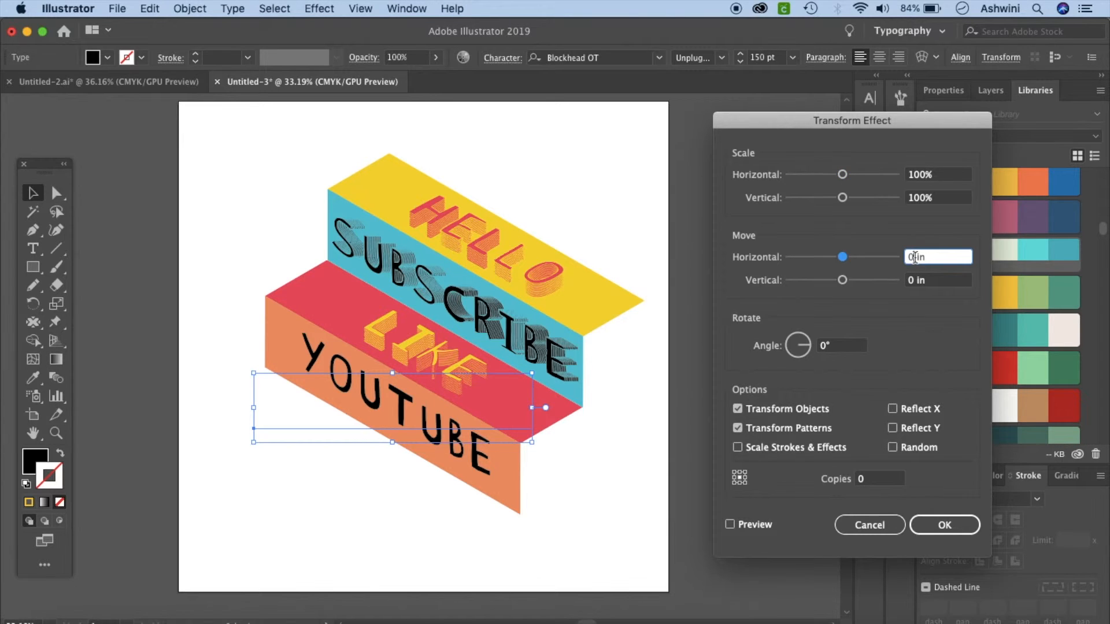
key("Up")
key("Up")
key("Up")
Set the YOUTUBE text's Transform effect to 10 copies, preview it and apply it.
left_click(880, 479)
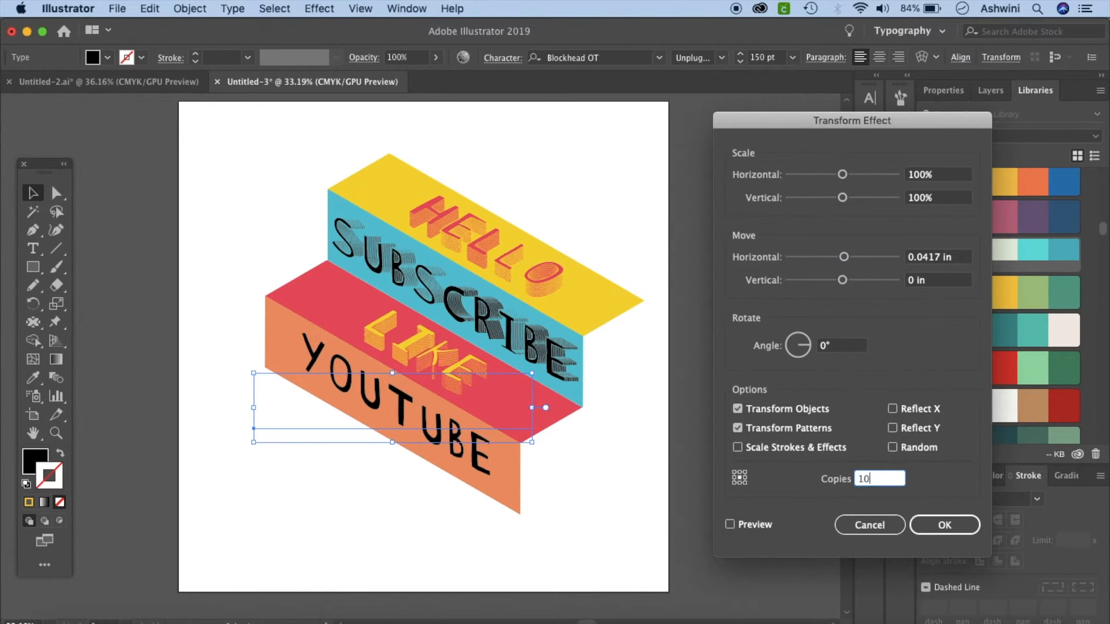
type("10")
left_click(730, 524)
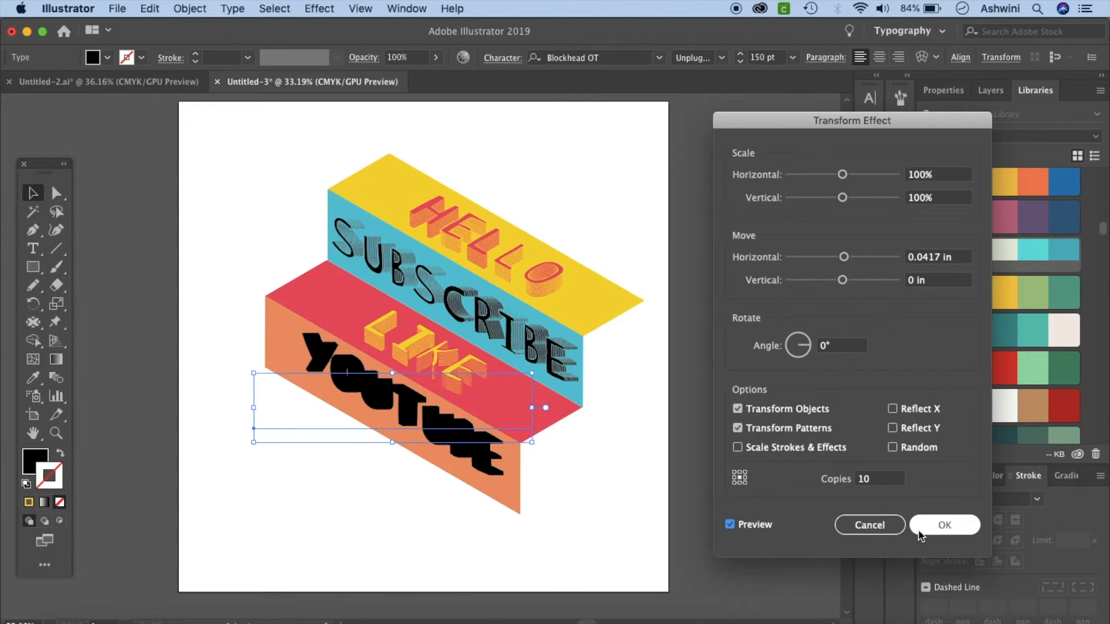
left_click(942, 523)
Give the YOUTUBE text an orange stroke from the library palette, then deselect it.
left_click(43, 464)
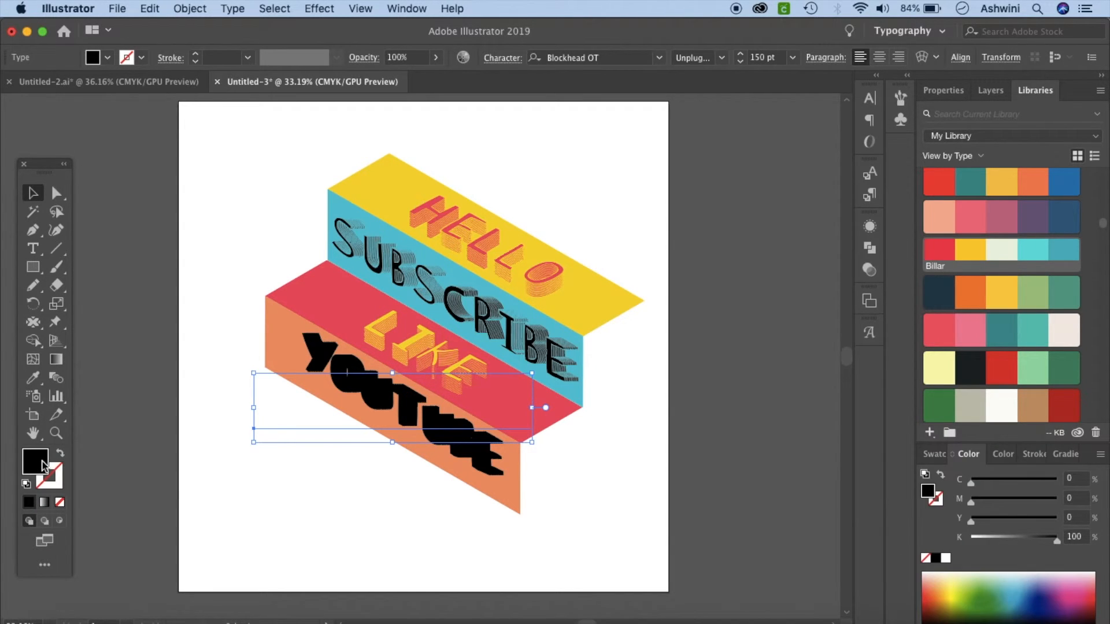
left_click(51, 479)
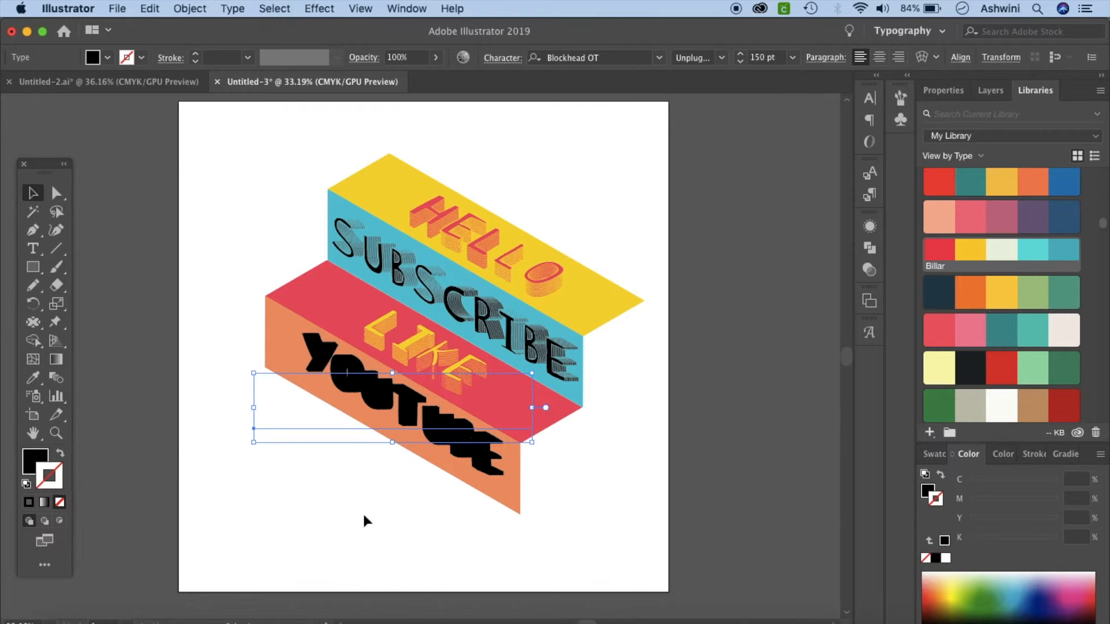
left_click(1029, 185)
left_click(797, 509)
Group all the panels and words, and center the group horizontally and vertically on the artboard.
left_click_drag(249, 153, 628, 502)
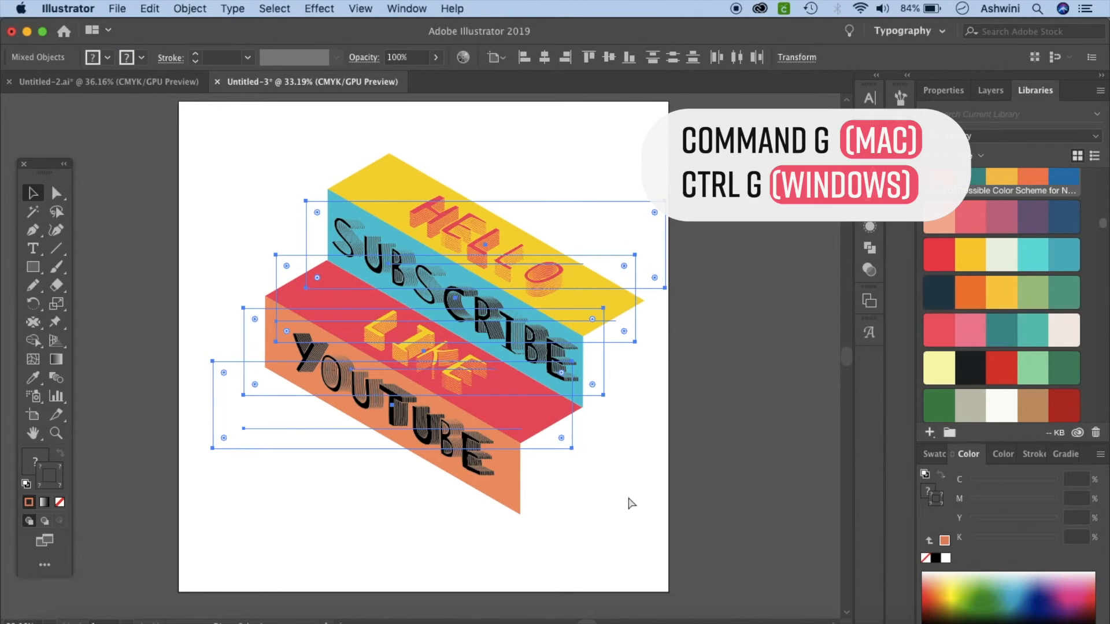
key("cmd+g")
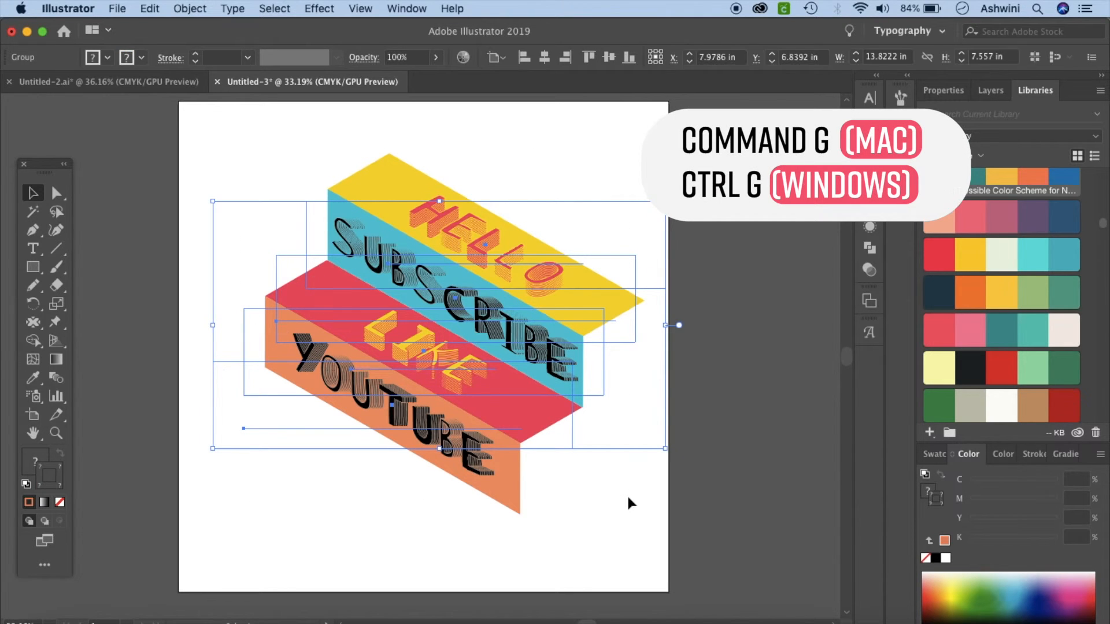
left_click(544, 56)
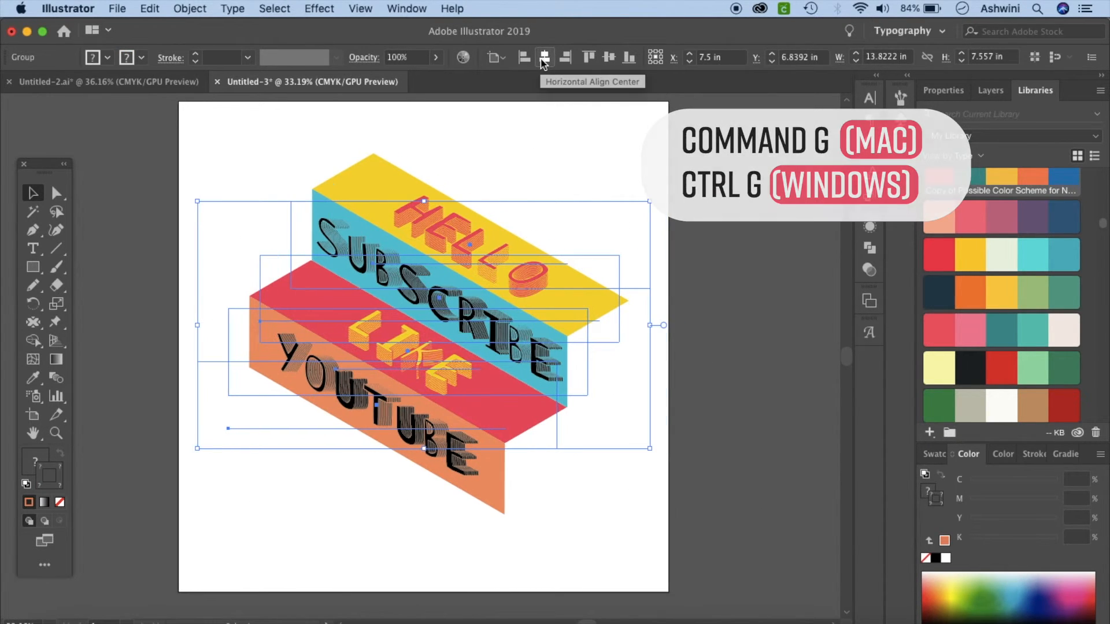
left_click(609, 57)
left_click(725, 252)
Draw a large square with black fill and orange stroke over the artwork, leaving a margin inside the artboard.
scroll(725, 252, "left", 3)
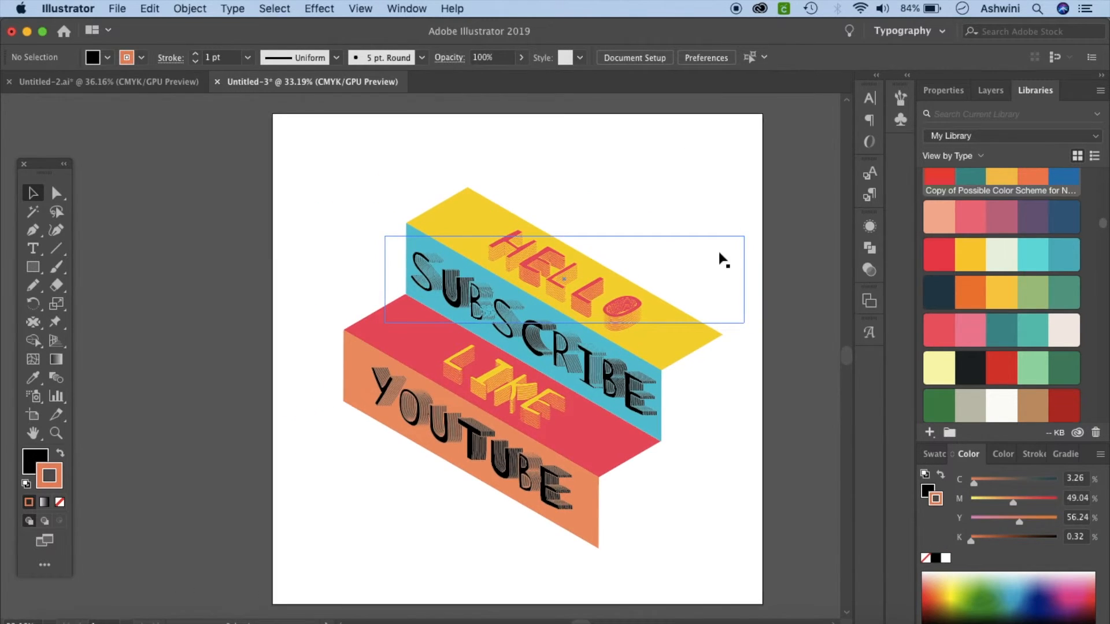
scroll(725, 252, "down", 2)
scroll(716, 255, "right", 3)
scroll(715, 254, "up", 1)
scroll(716, 253, "left", 1)
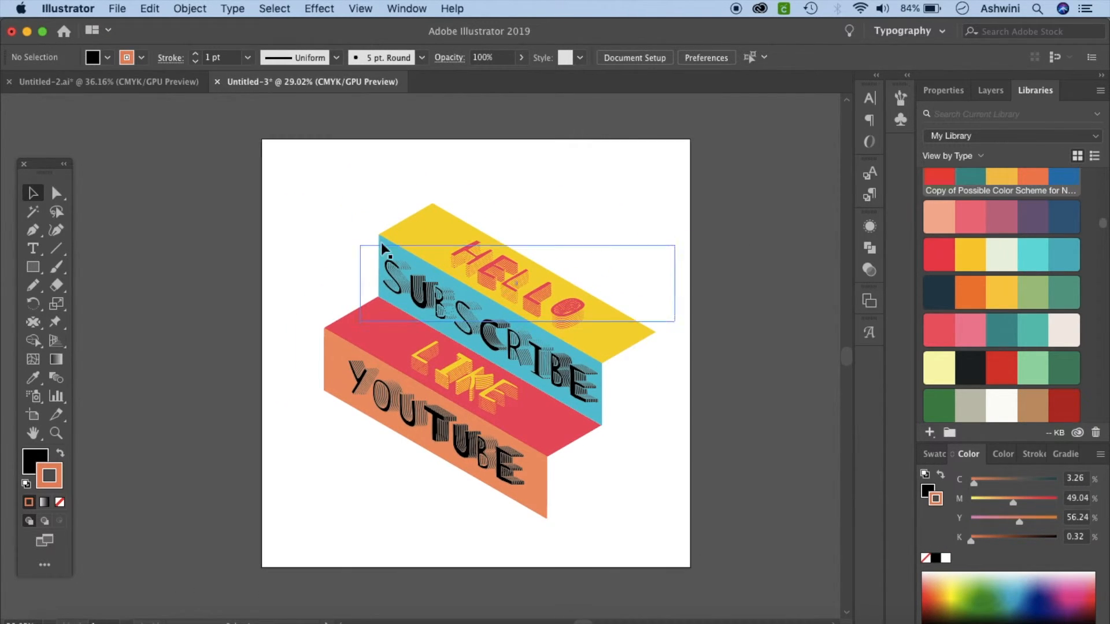
left_click(29, 268)
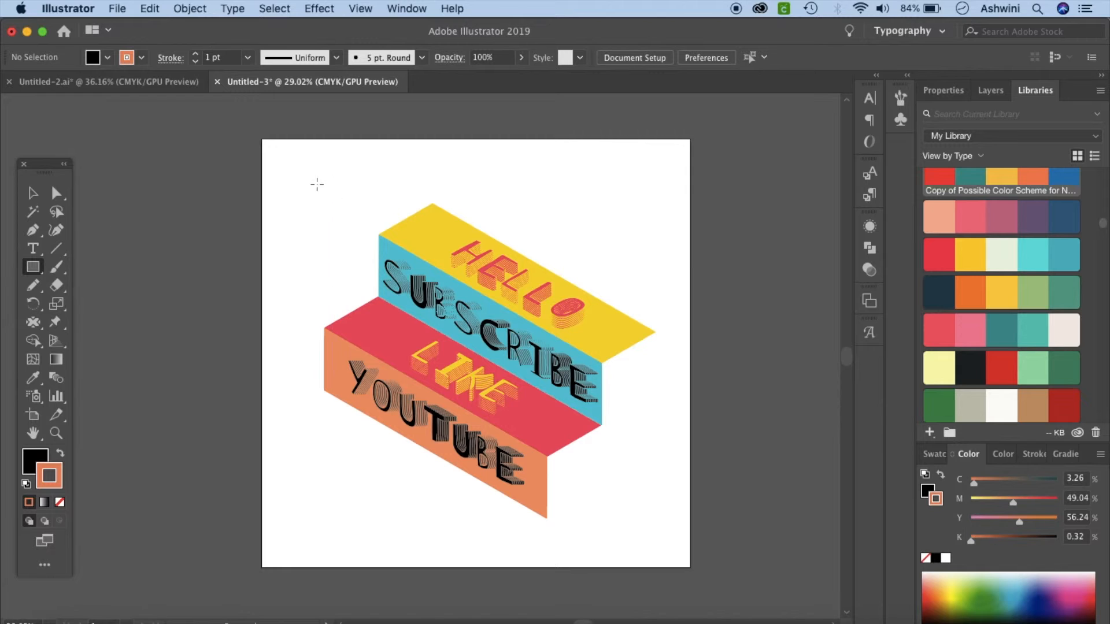
left_click_drag(300, 184, 654, 537)
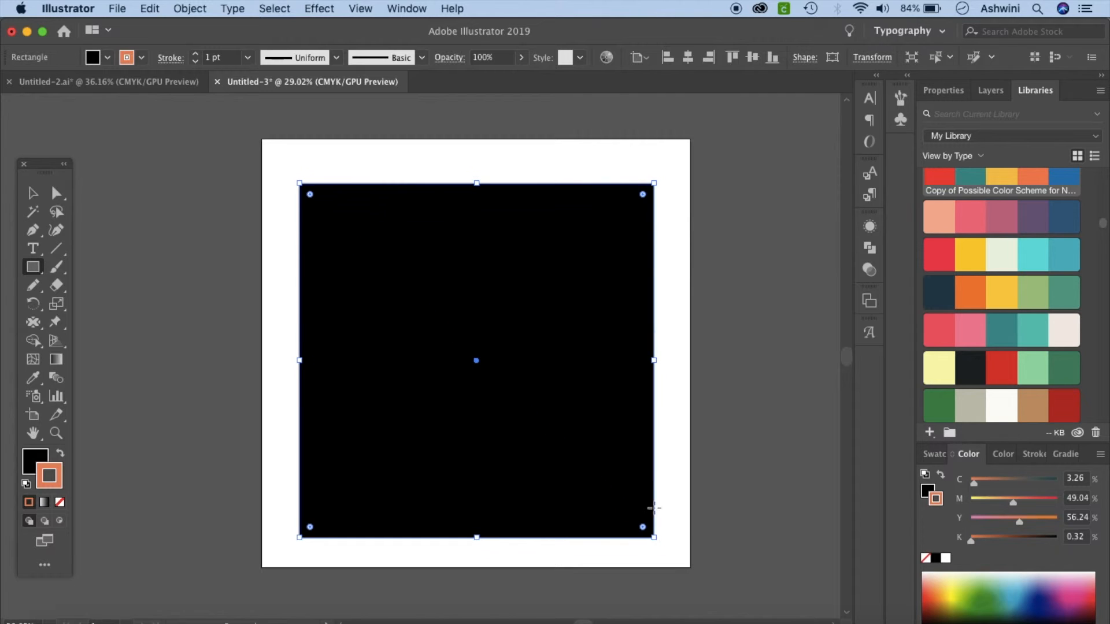
Center the large square vertically on the artboard and send it behind the lettered panels.
left_click(753, 60)
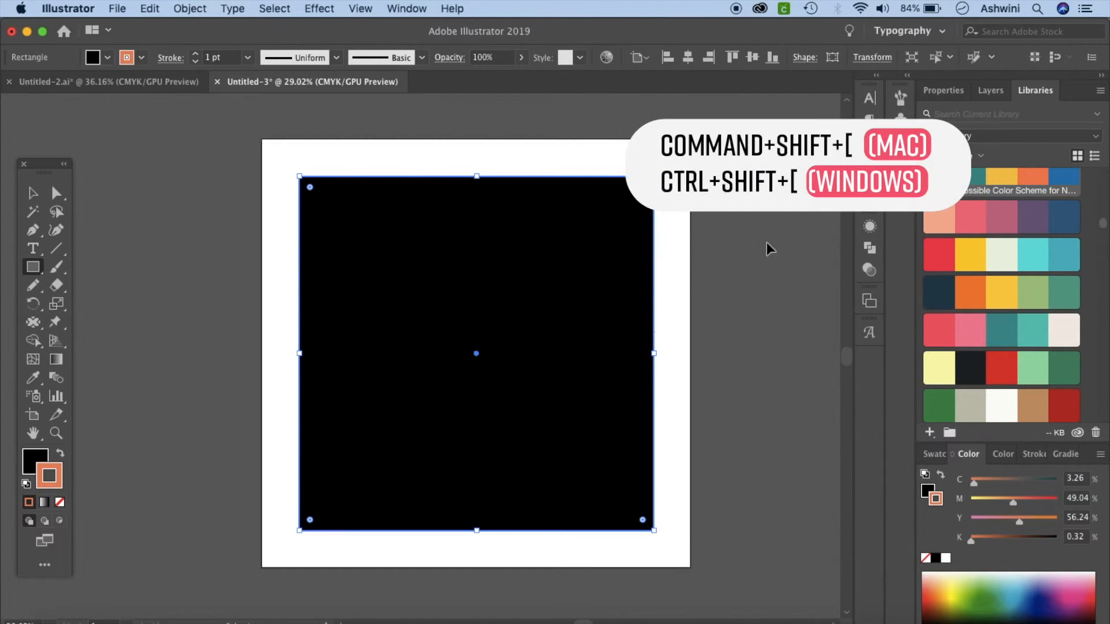
key("super+shift+bracketleft")
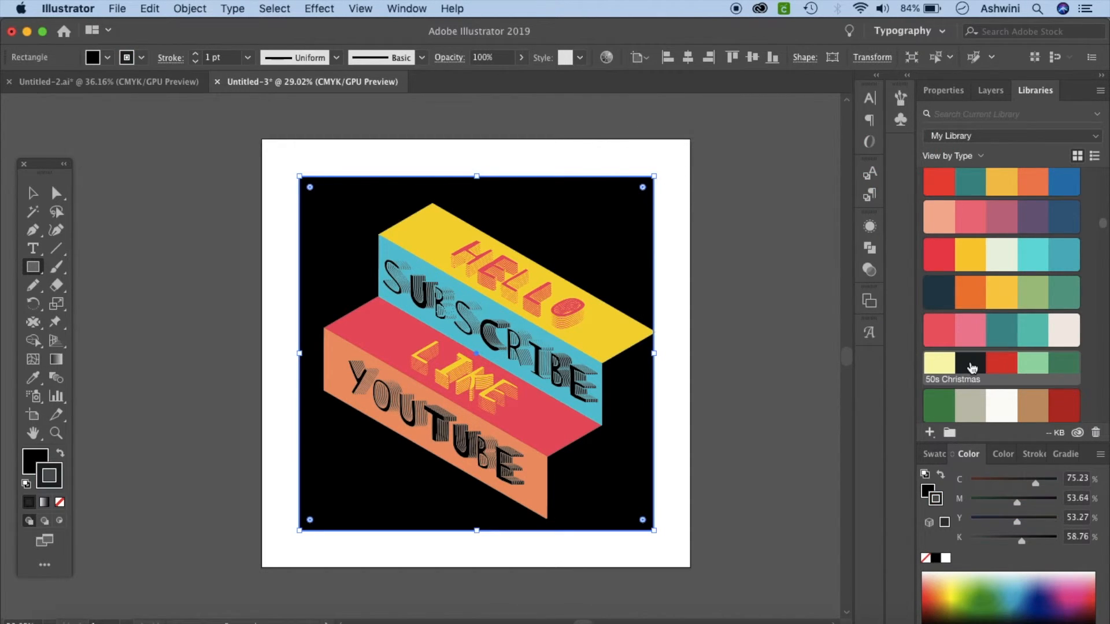
Remove the background square's stroke, fill it with the near-black color from the 50s Christmas palette, and deselect it.
left_click(59, 502)
left_click(33, 465)
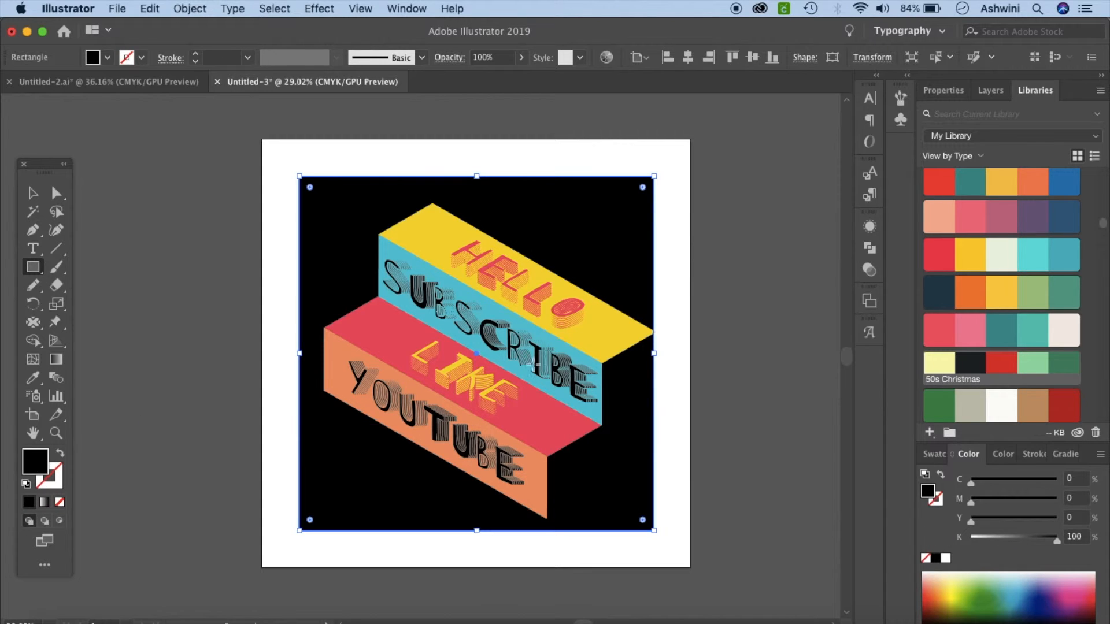
left_click(972, 362)
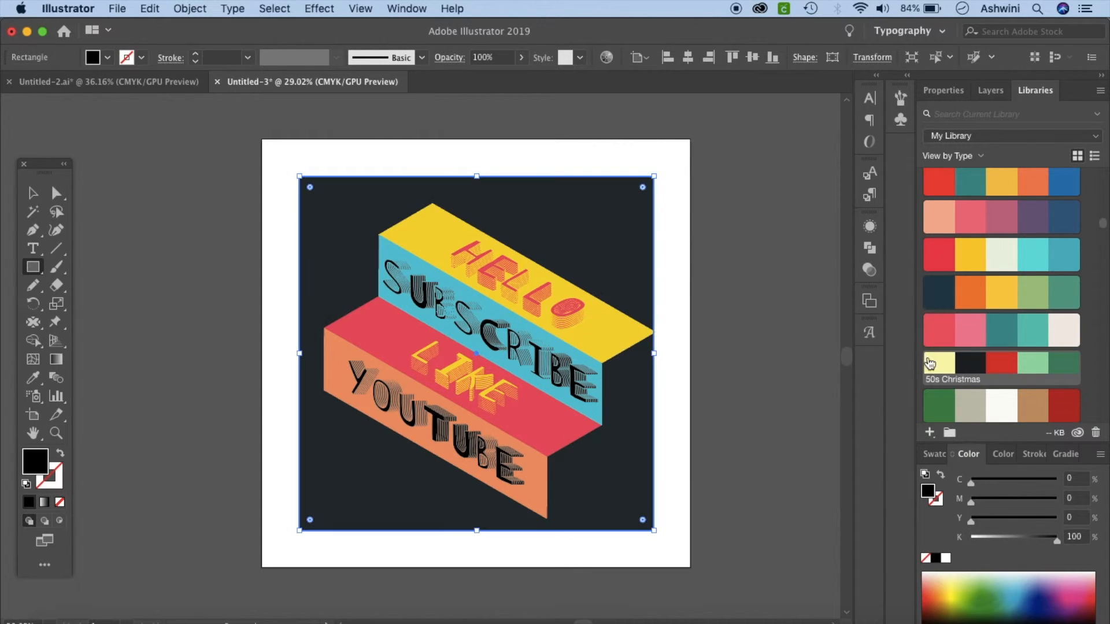
key("v")
left_click(801, 340)
Check the finished reference document, then draw a square off the SUBSCRIBE panel's end edge, filled with yellow from the Billar palette.
left_click(166, 80)
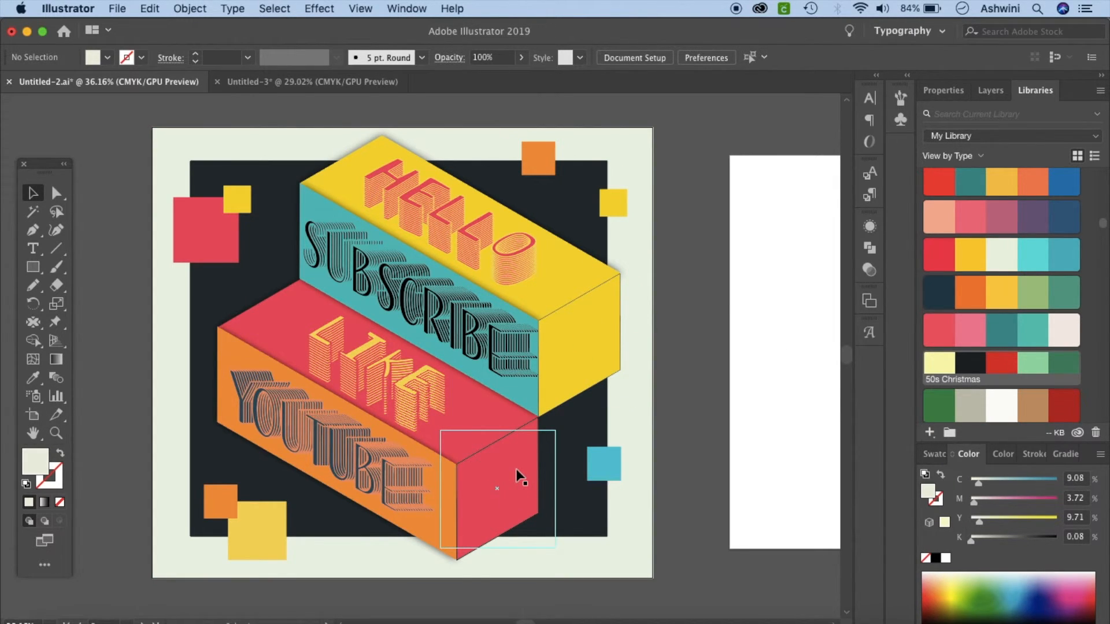
left_click(368, 81)
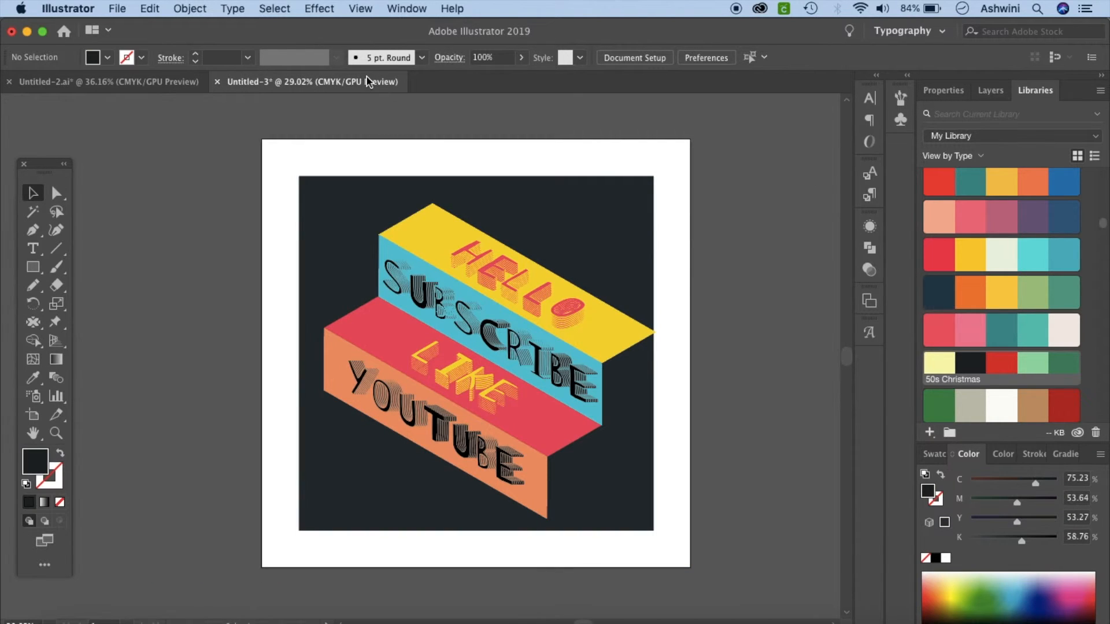
left_click(33, 267)
left_click_drag(602, 362, 663, 424)
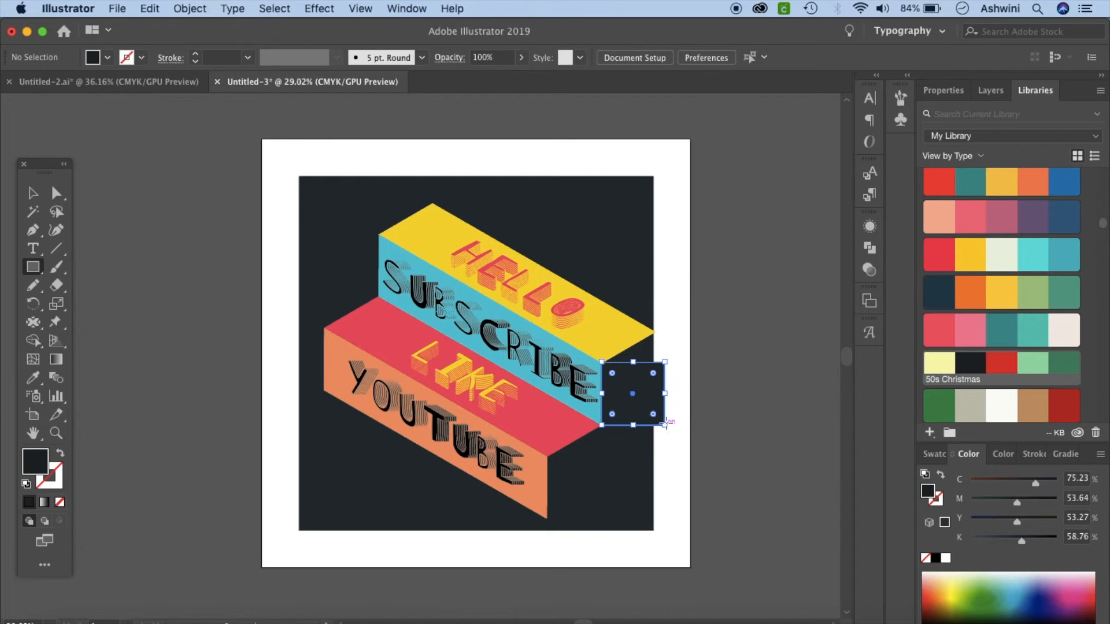
left_click(976, 261)
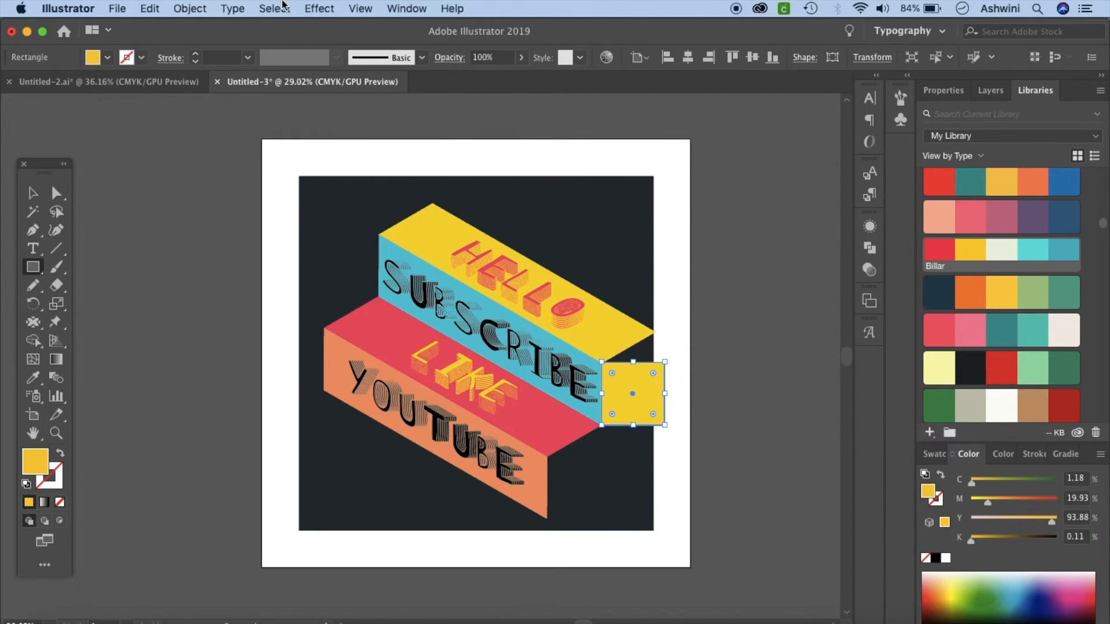
Apply a 3D Extrude & Bevel effect to the yellow square with Isometric Right position and 0 pt extrude depth.
left_click(319, 8)
mouse_move(355, 105)
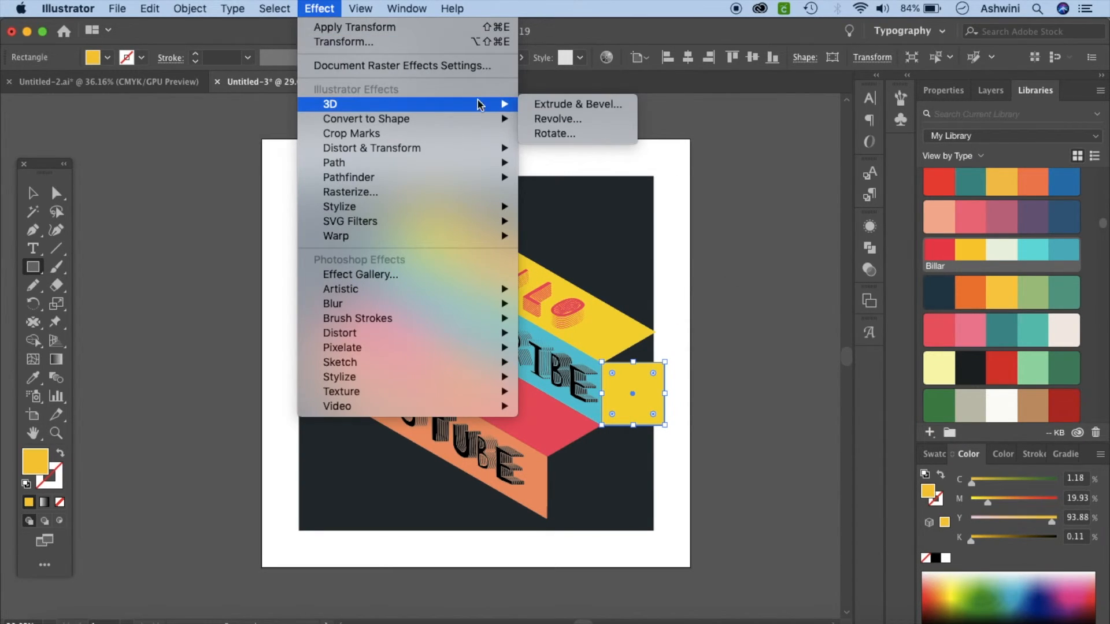
left_click(549, 103)
left_click_drag(815, 125, 923, 144)
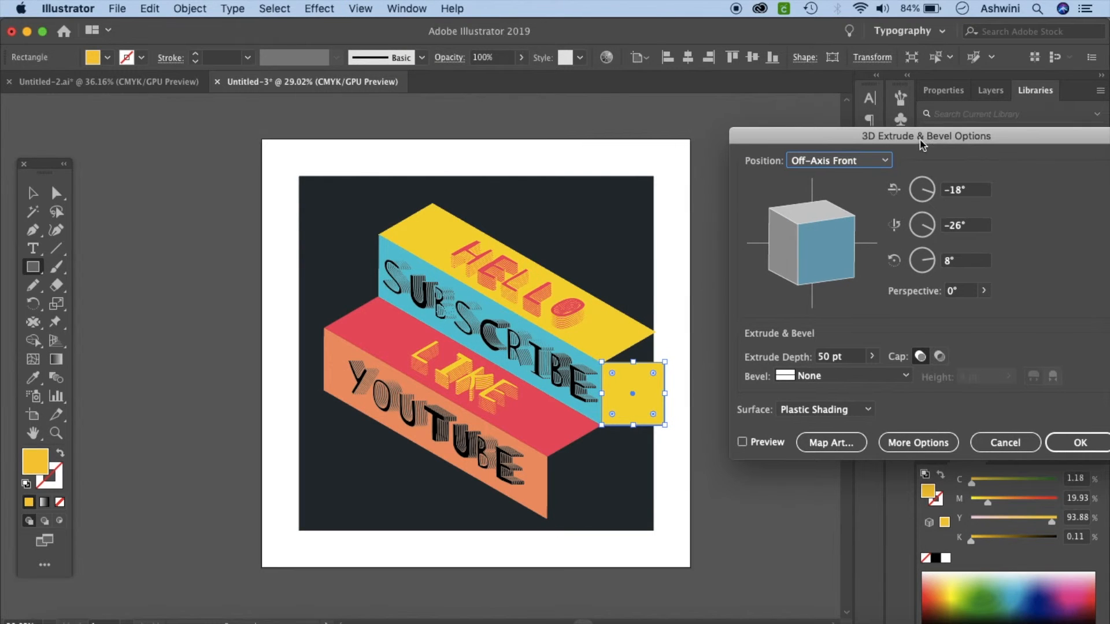
left_click(860, 165)
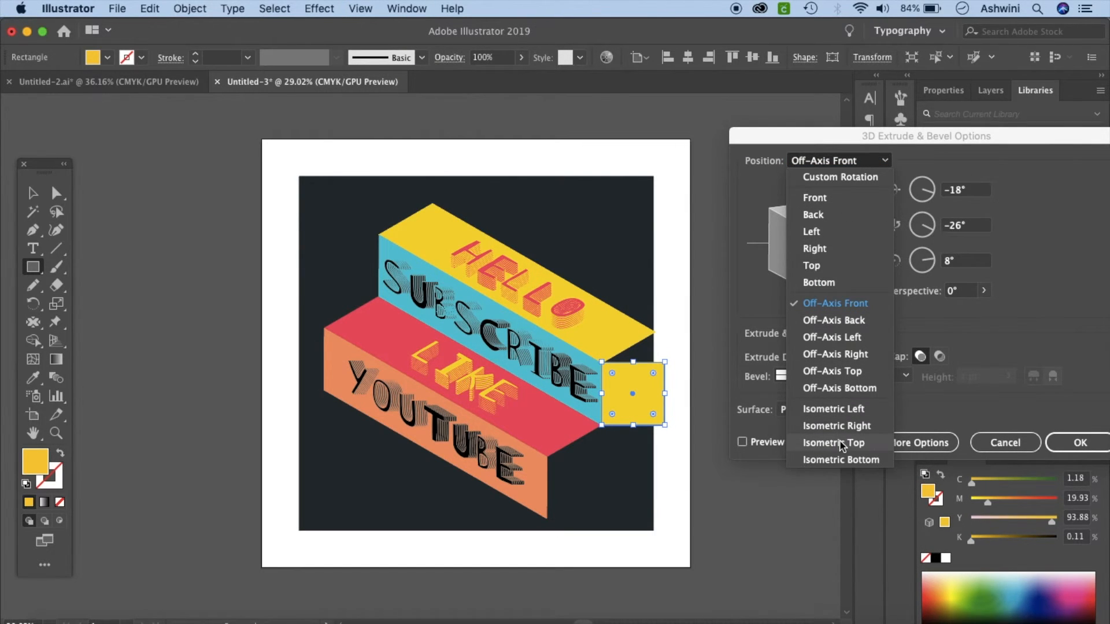
left_click(839, 411)
left_click(742, 442)
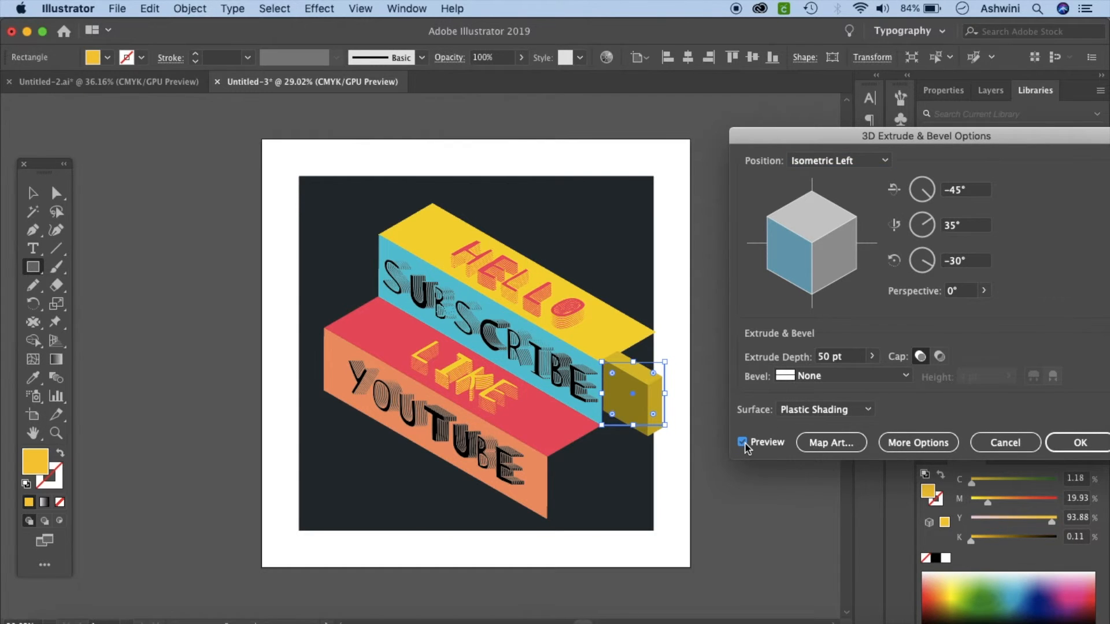
left_click(838, 161)
left_click(838, 426)
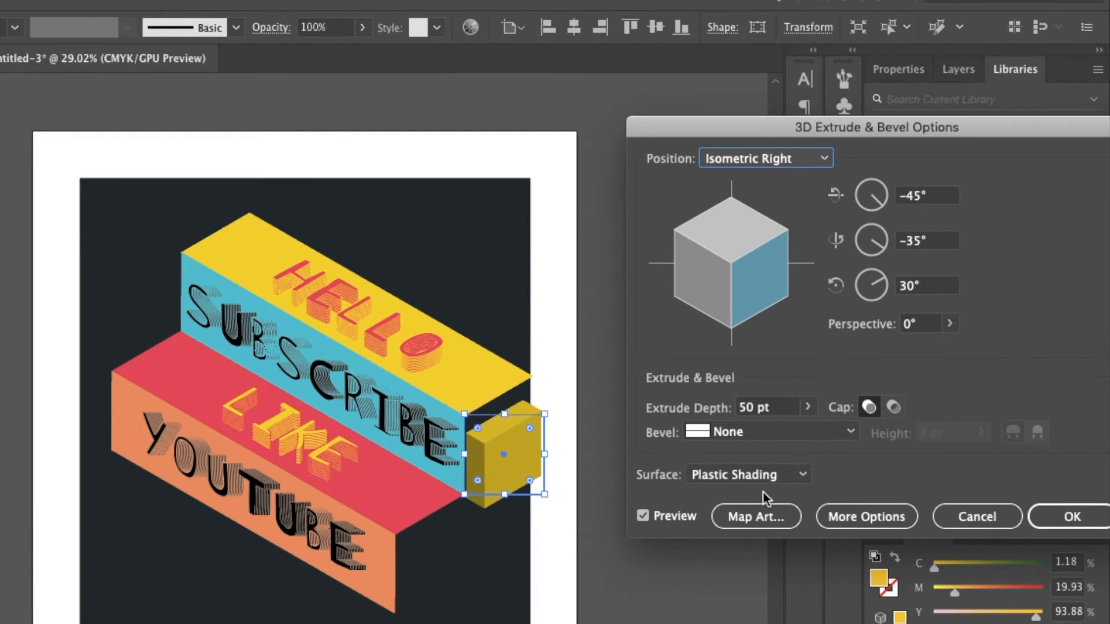
left_click(746, 408)
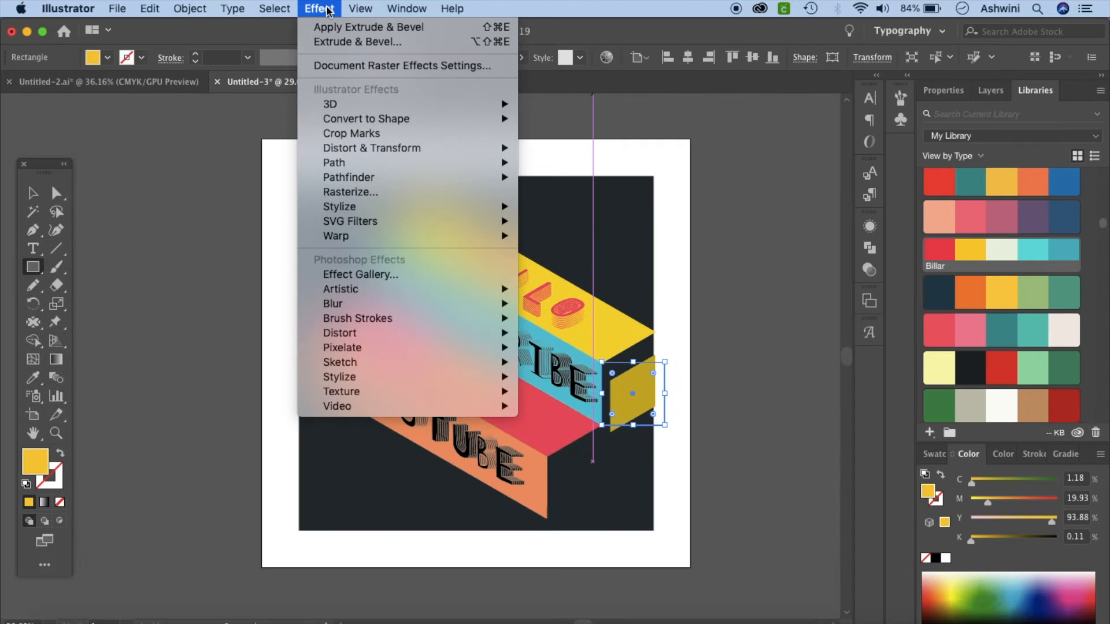
Edit the yellow square's existing 3D Extrude & Bevel effect to use No Shading as its surface.
mouse_move(360, 9)
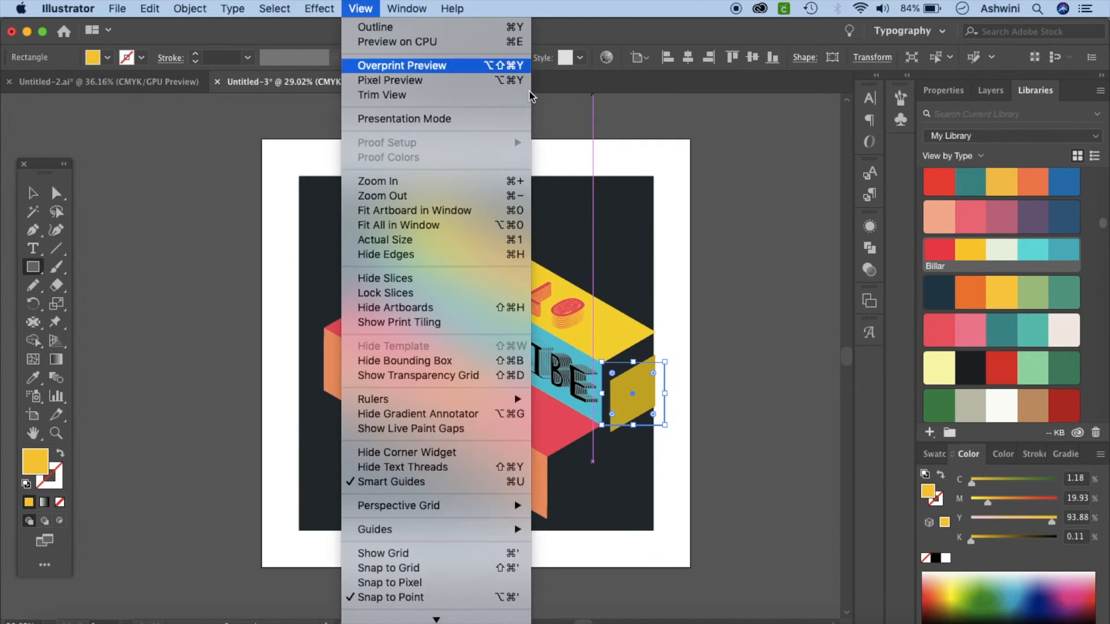
left_click(720, 214)
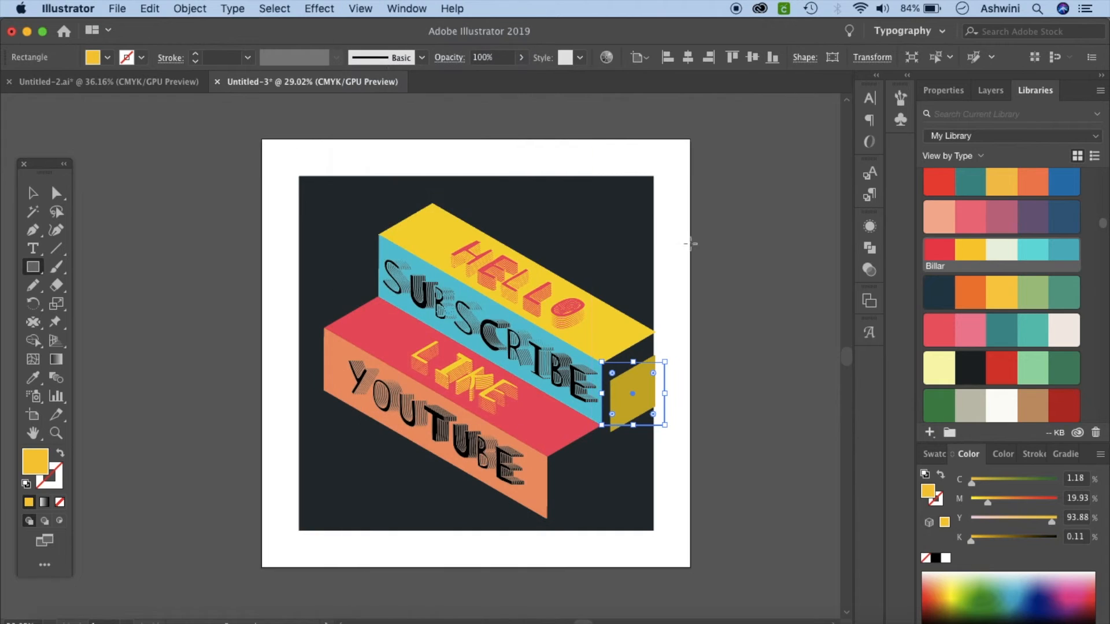
left_click(870, 227)
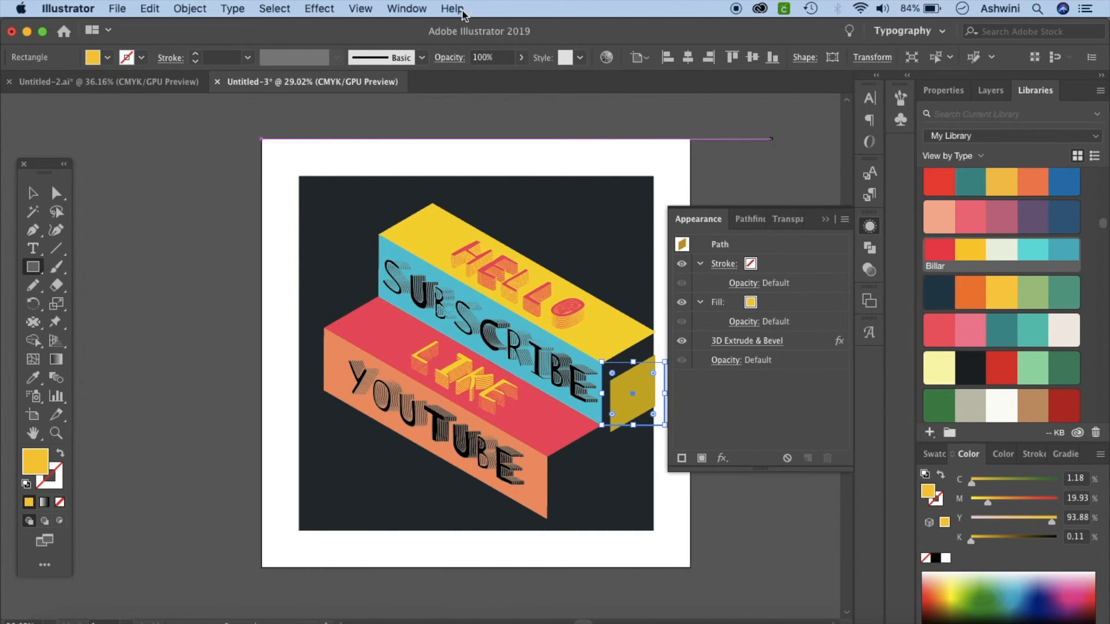
left_click(407, 8)
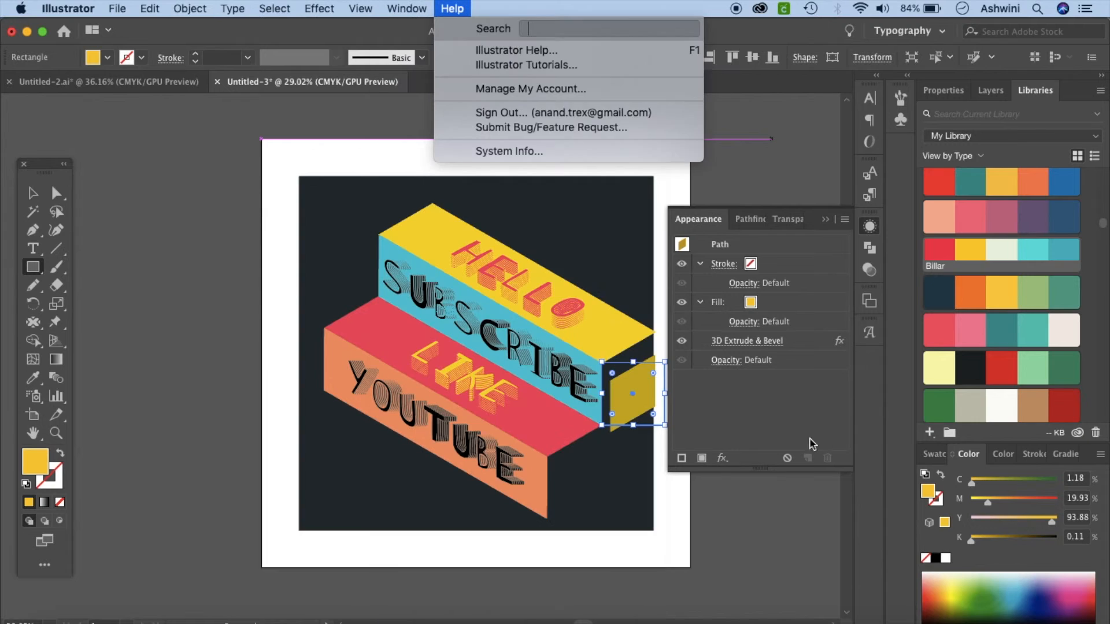
left_click(810, 440)
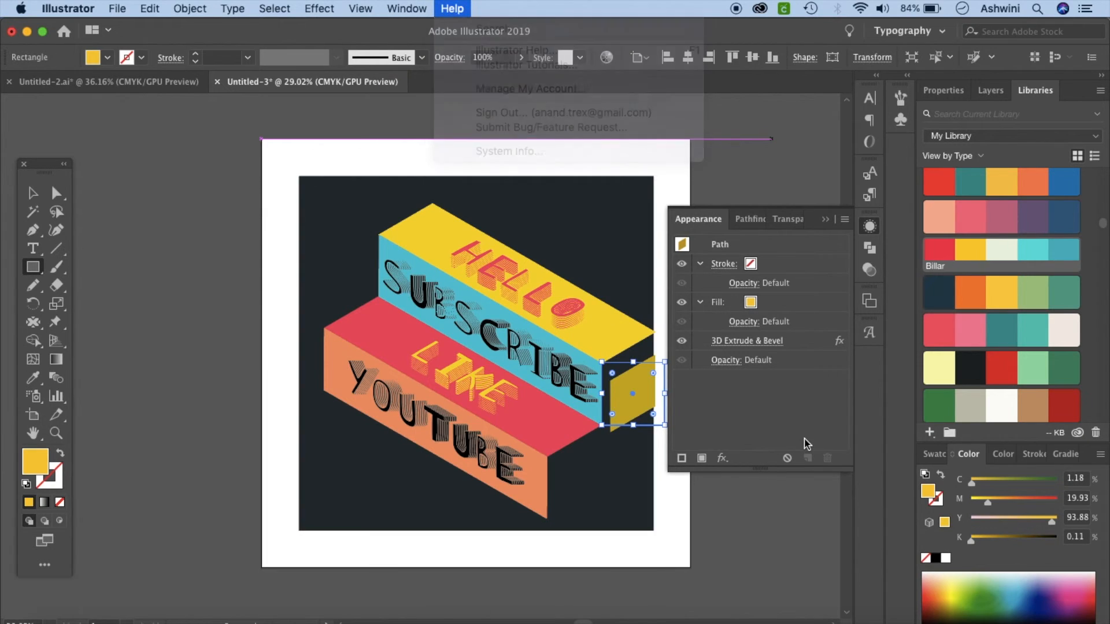
left_click(749, 342)
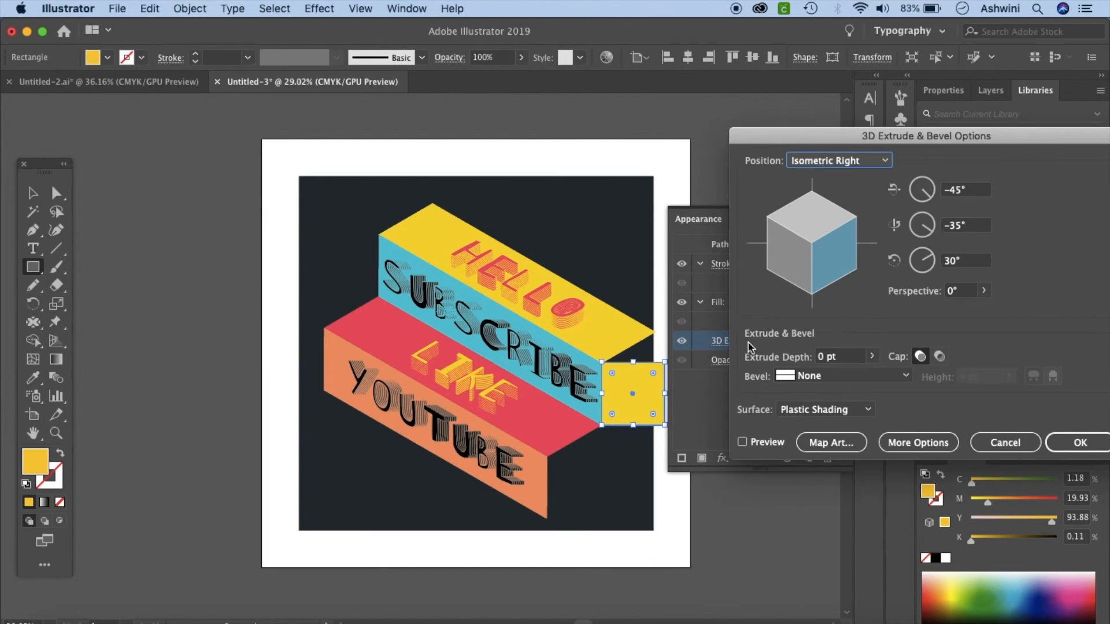
left_click(821, 410)
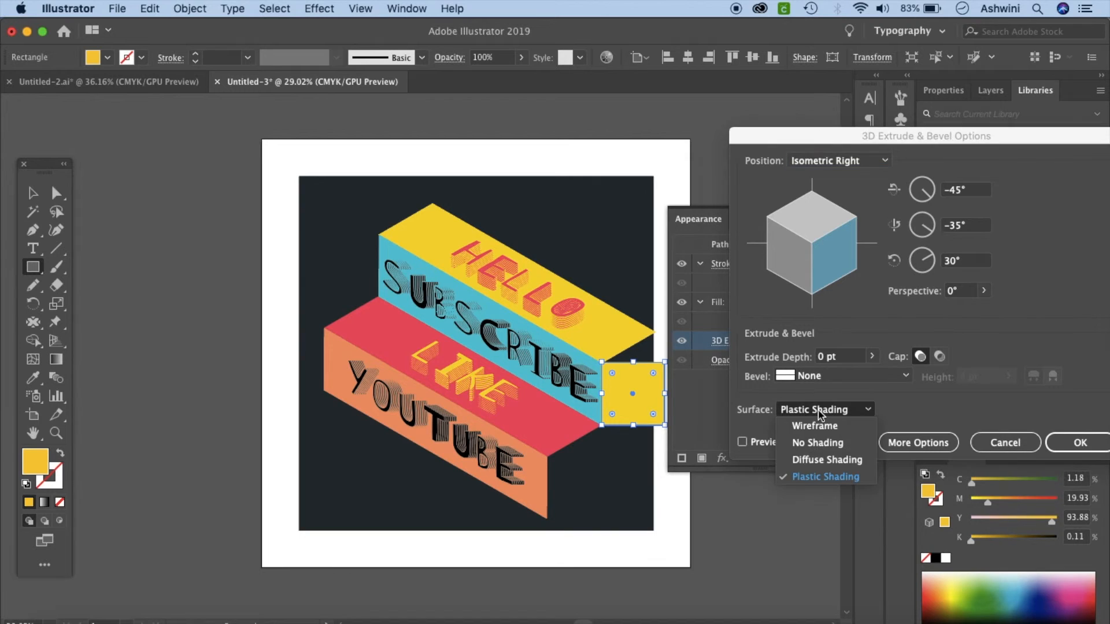
left_click(822, 443)
left_click(742, 442)
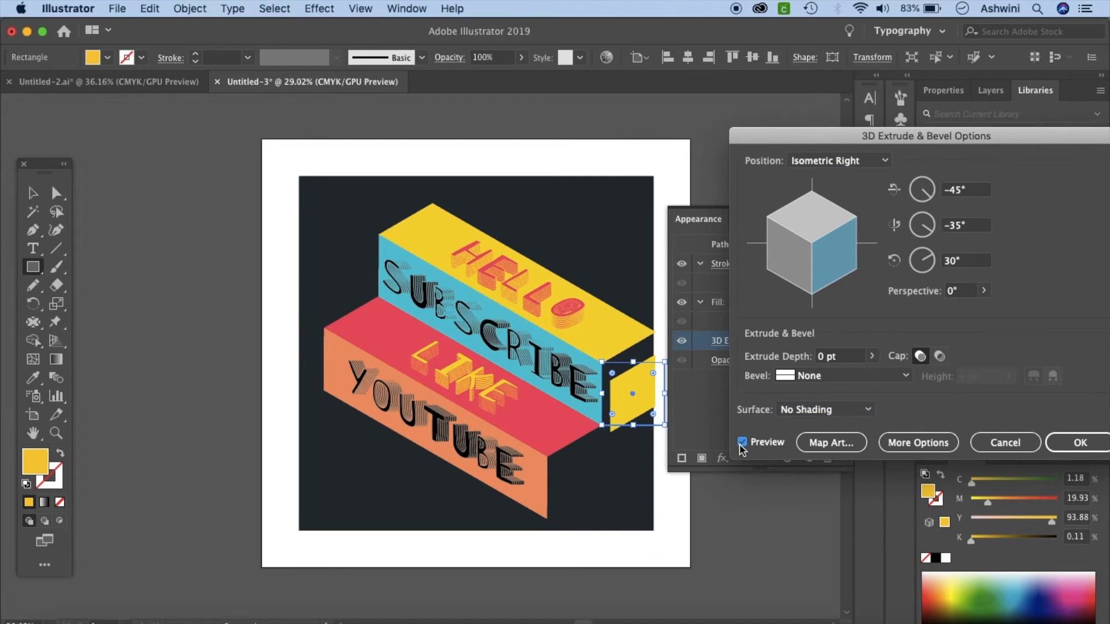
left_click(1106, 435)
Enlarge the yellow face and nudge it flush against the end of the SUBSCRIBE panel, then deselect it.
left_click_drag(632, 390, 666, 423)
left_click_drag(630, 384, 630, 384)
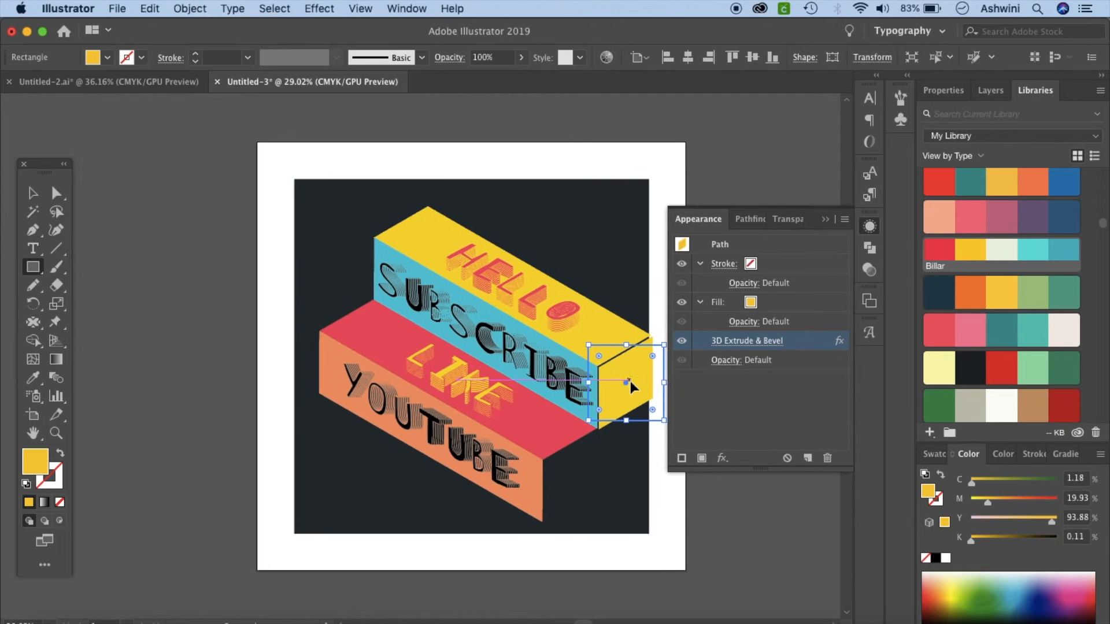
scroll(630, 383, "right", 1)
key("Left")
key("Left")
key("Left")
key("Up")
key("Up")
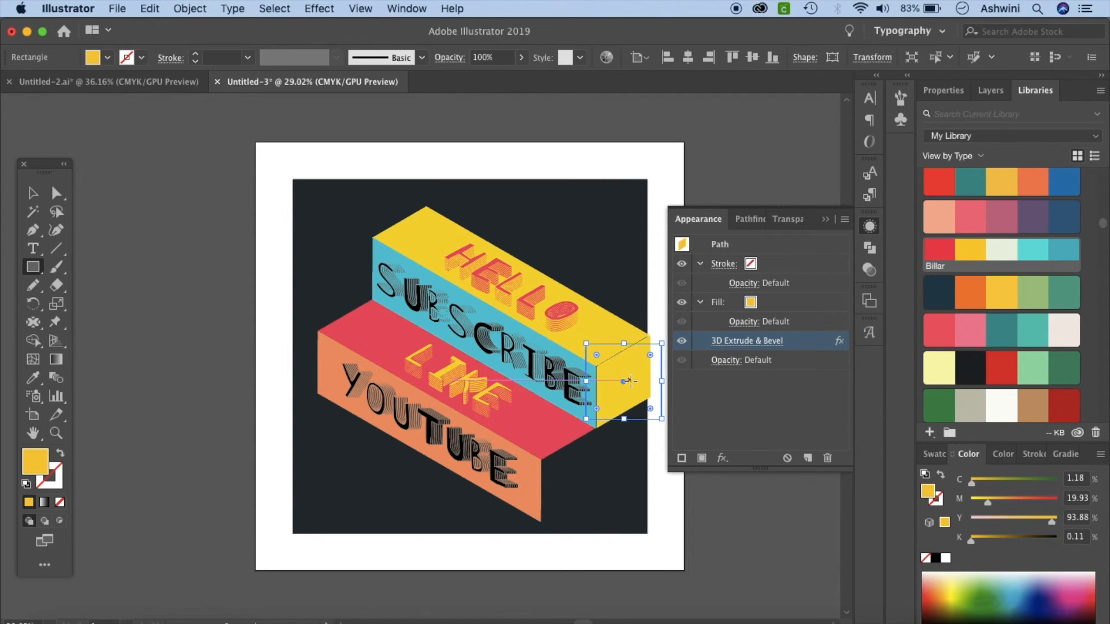
left_click(788, 478)
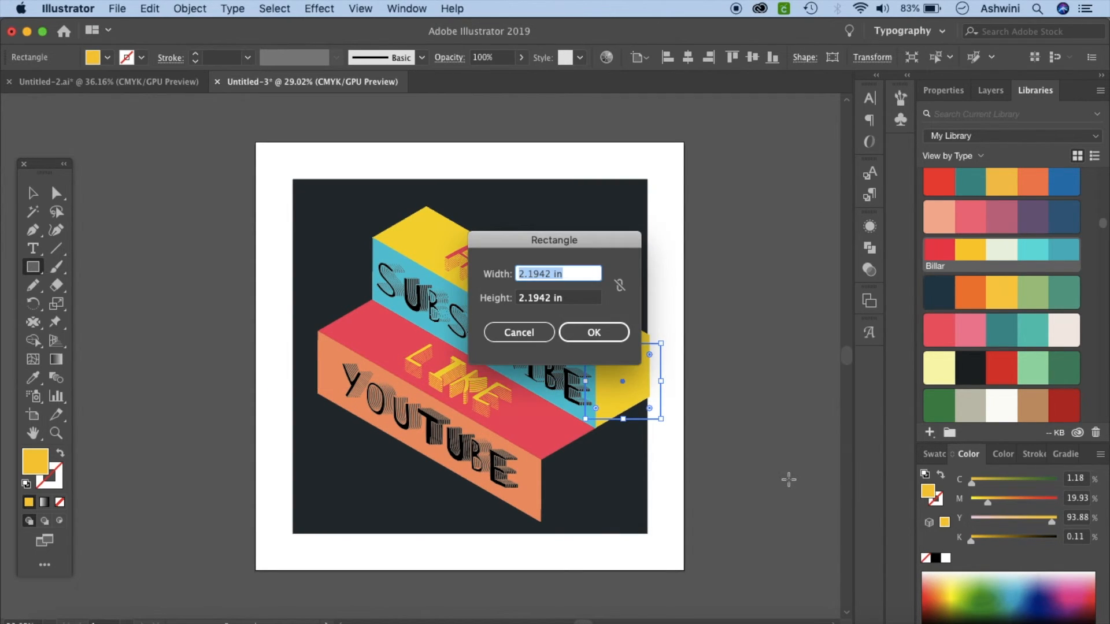
left_click(511, 334)
key("v")
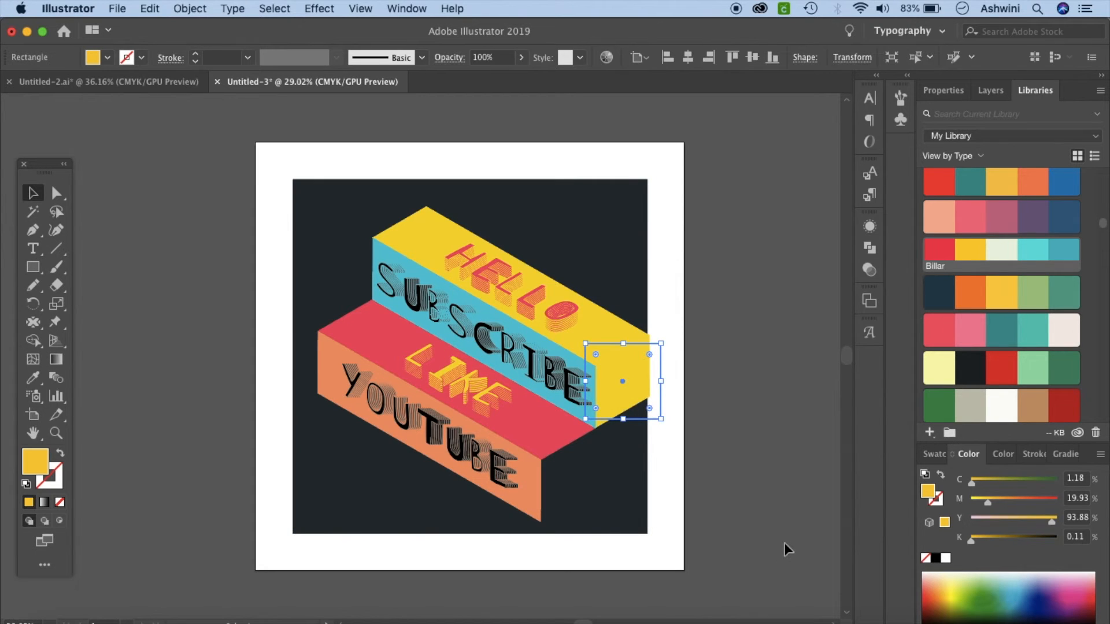
left_click(784, 543)
Duplicate the yellow end face onto the open end of the YOUTUBE panel and nudge the copy flush with its edges.
scroll(784, 543, "up", 6)
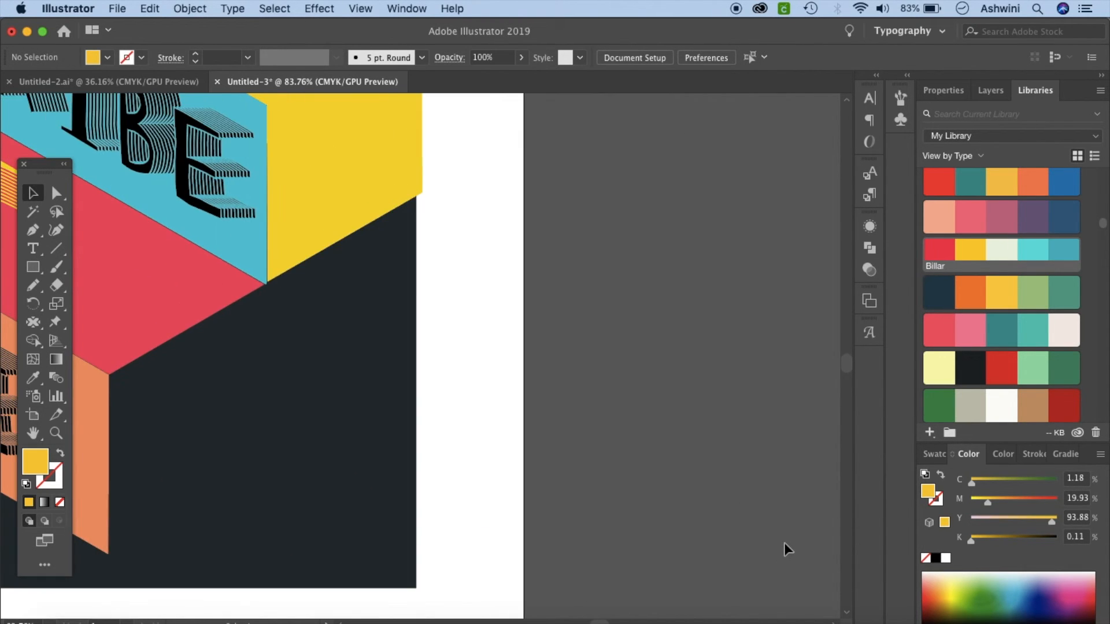
scroll(784, 543, "up", 5)
scroll(784, 543, "left", 3)
left_click(565, 375)
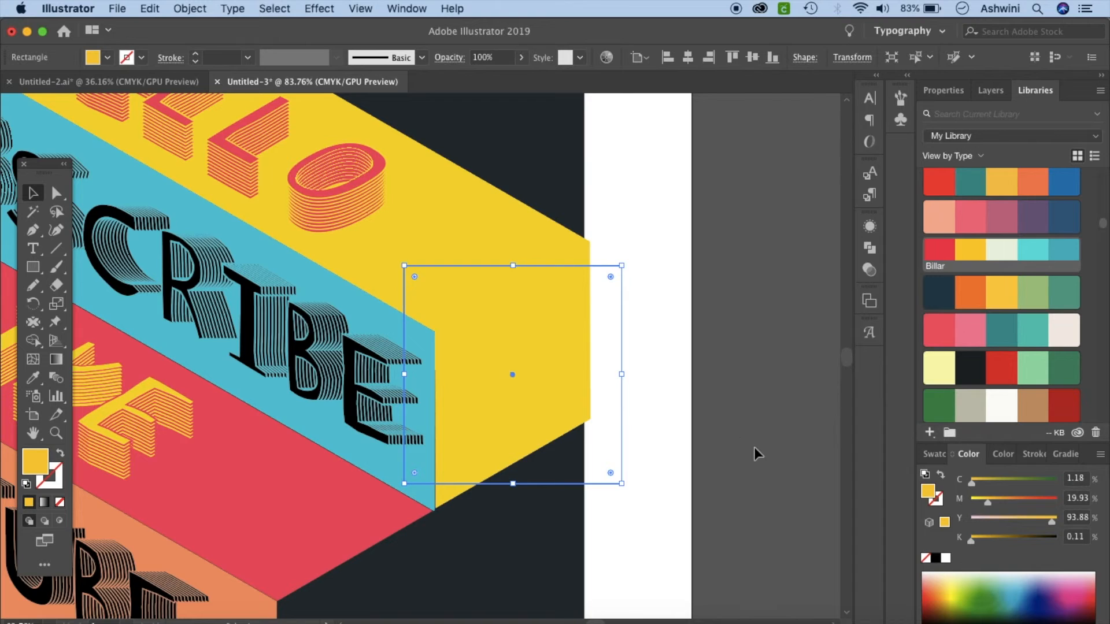
scroll(754, 447, "down", 6)
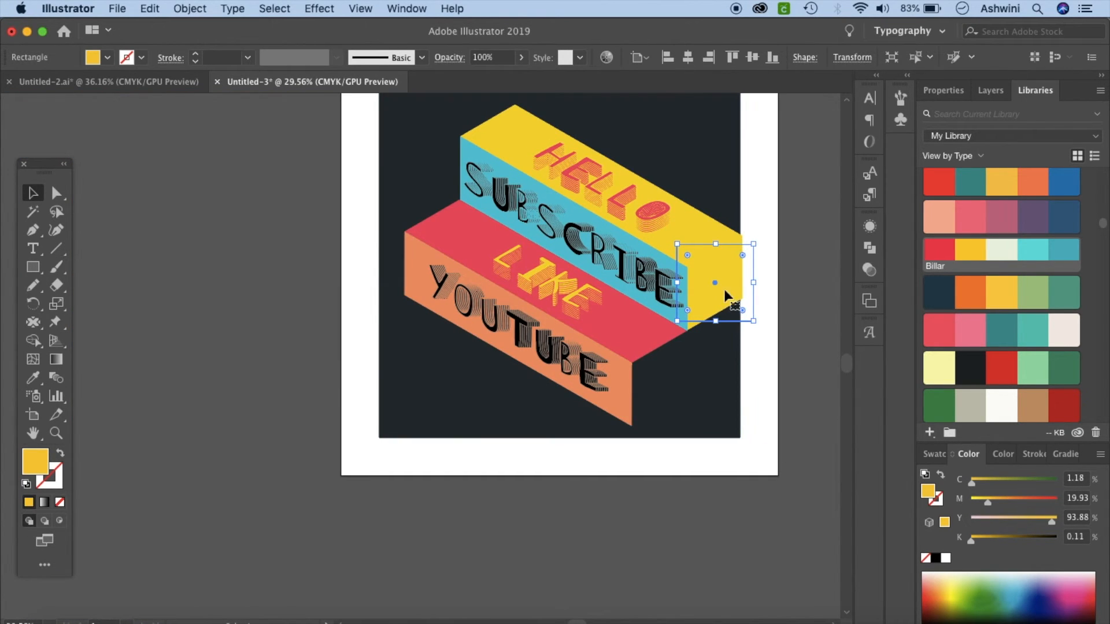
left_click_drag(716, 289, 661, 382)
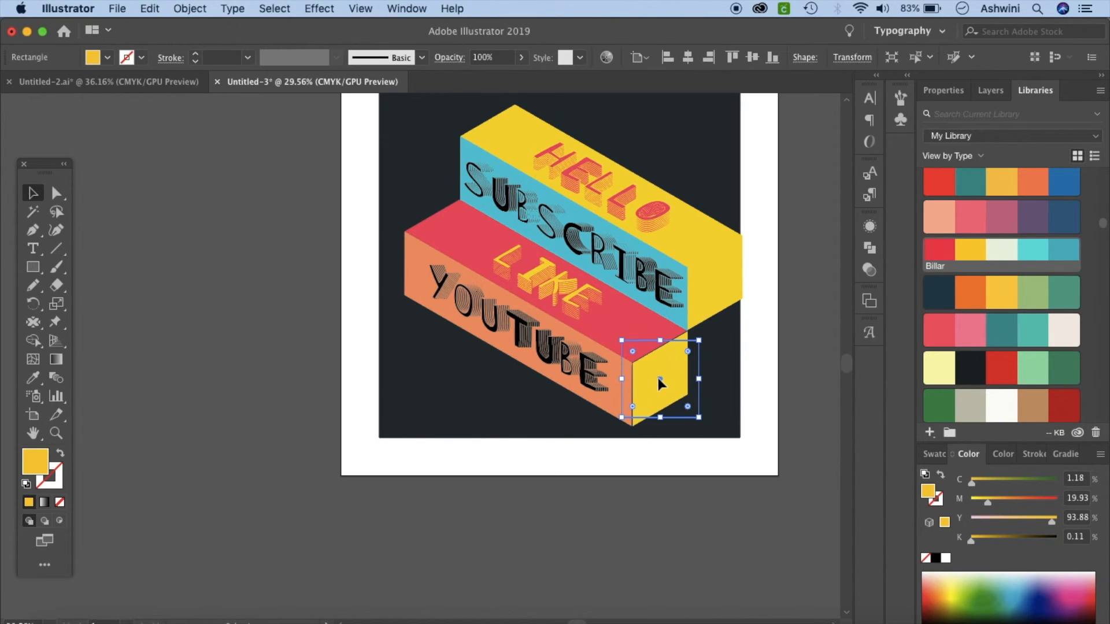
left_click(816, 414)
left_click(670, 389)
key("Up")
key("Left")
key("Up")
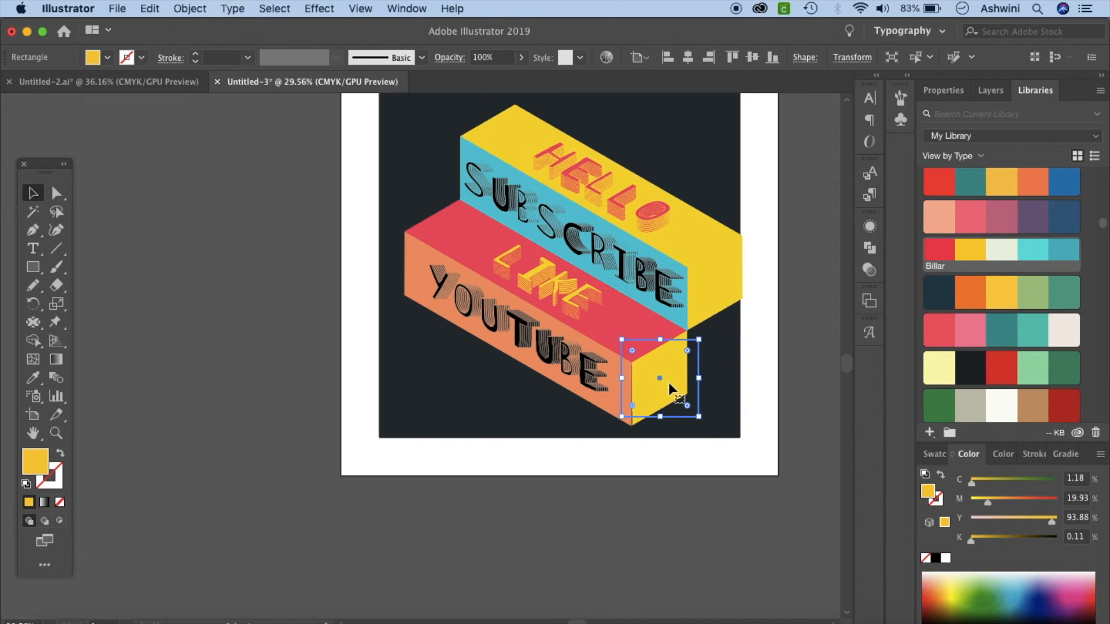
left_click(792, 401)
Select both yellow end faces and give them a black stroke.
scroll(792, 400, "right", 2)
scroll(792, 400, "up", 1)
left_click(581, 407)
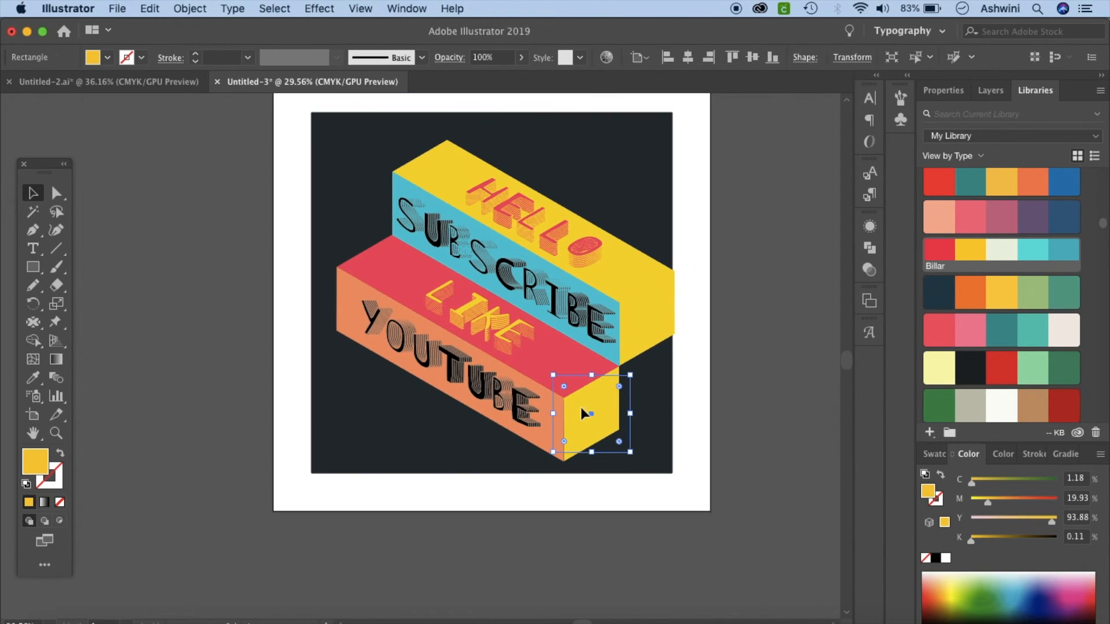
left_click(640, 324, "shift")
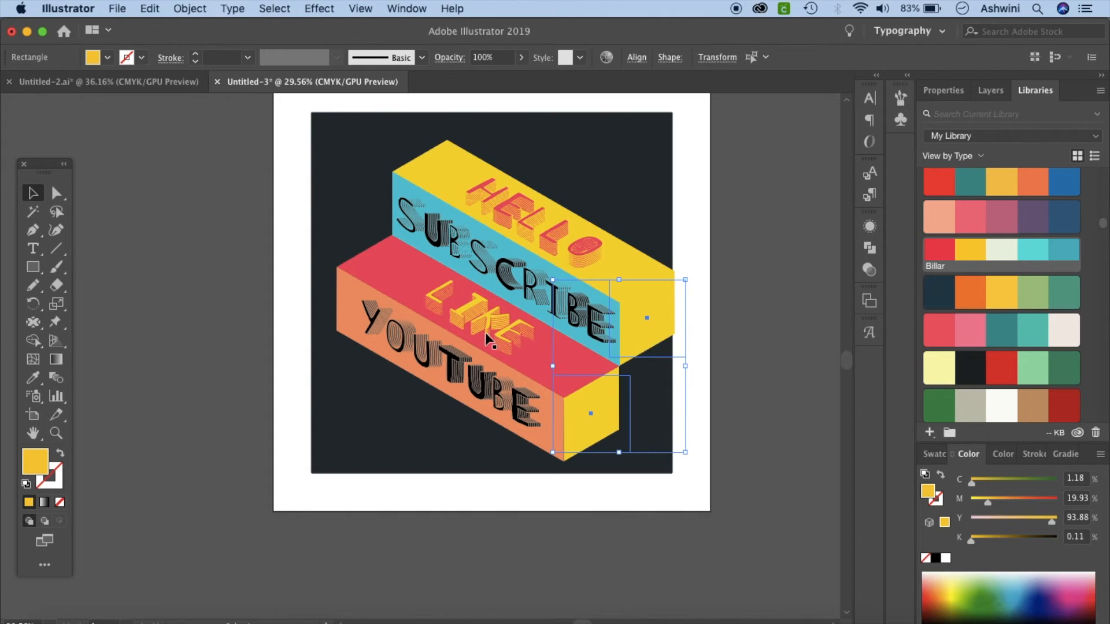
left_click(58, 490)
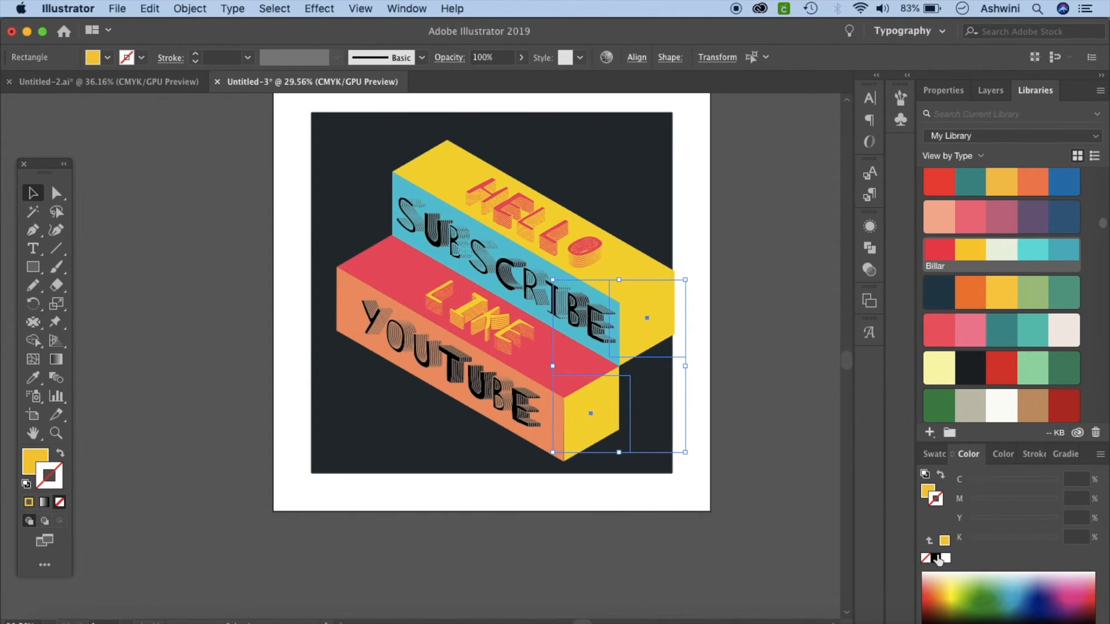
left_click(936, 558)
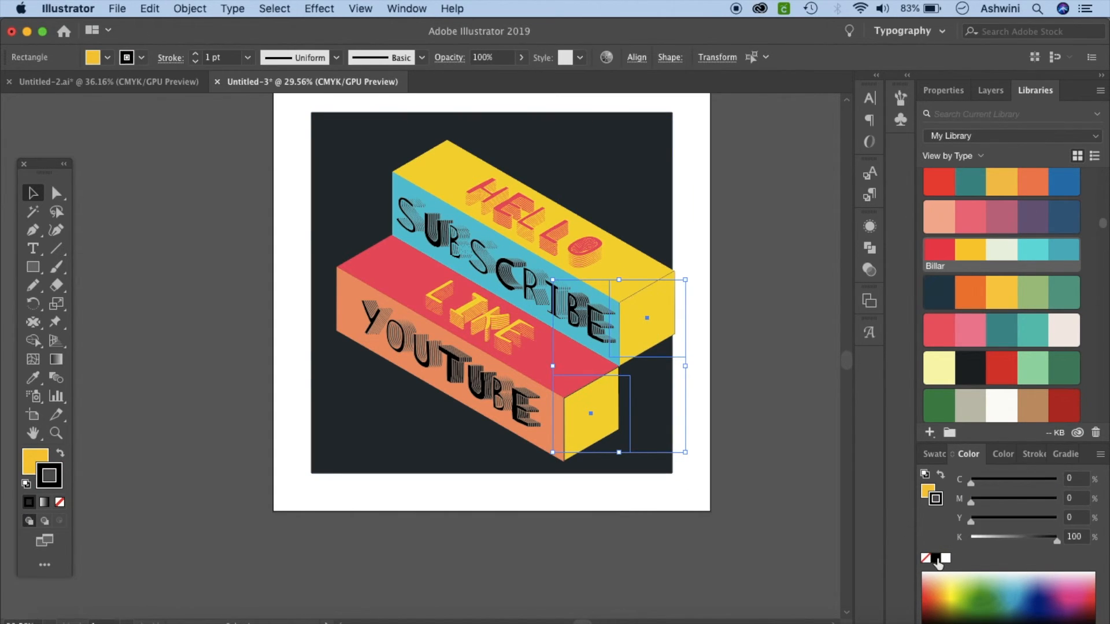
Ungroup the colored rectangle panels that make up the staircase blocks, then deselect them.
left_click(758, 531)
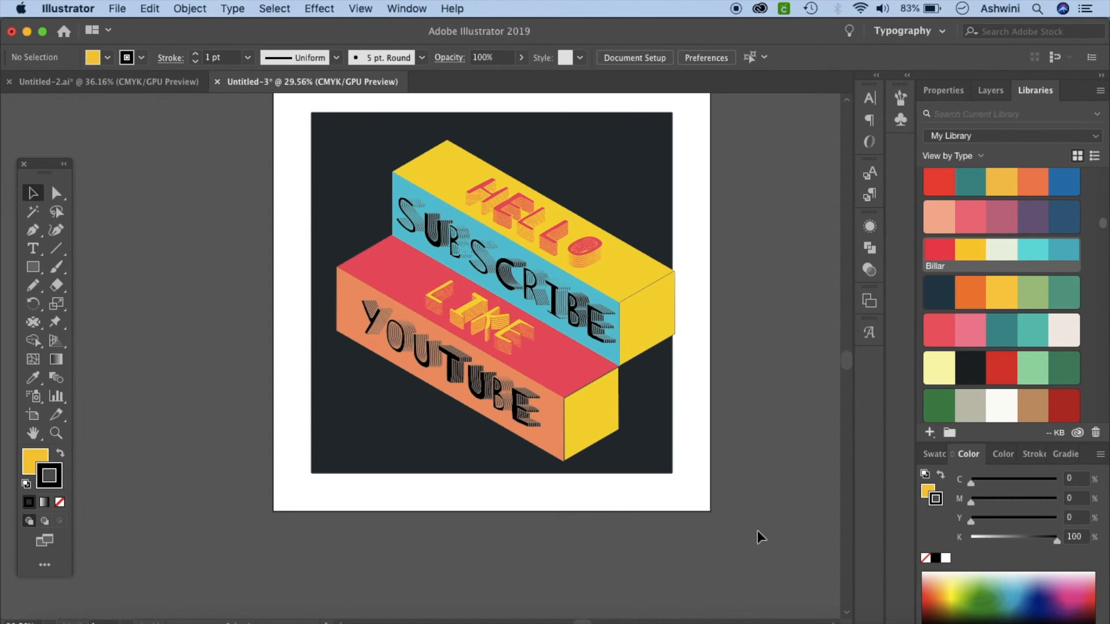
left_click_drag(346, 308, 644, 235)
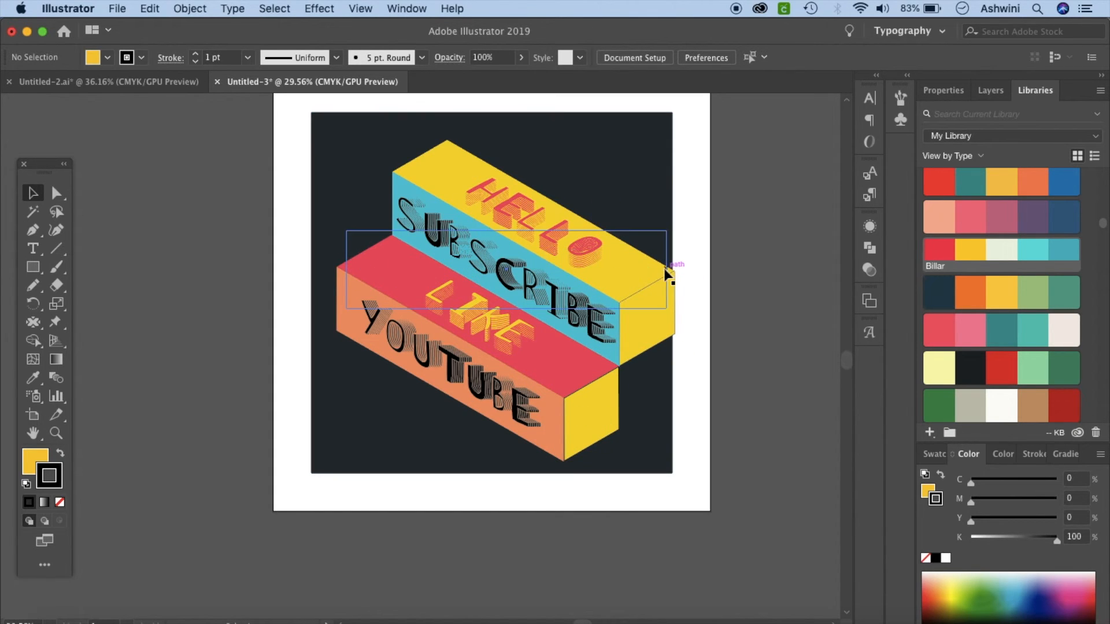
left_click(172, 81)
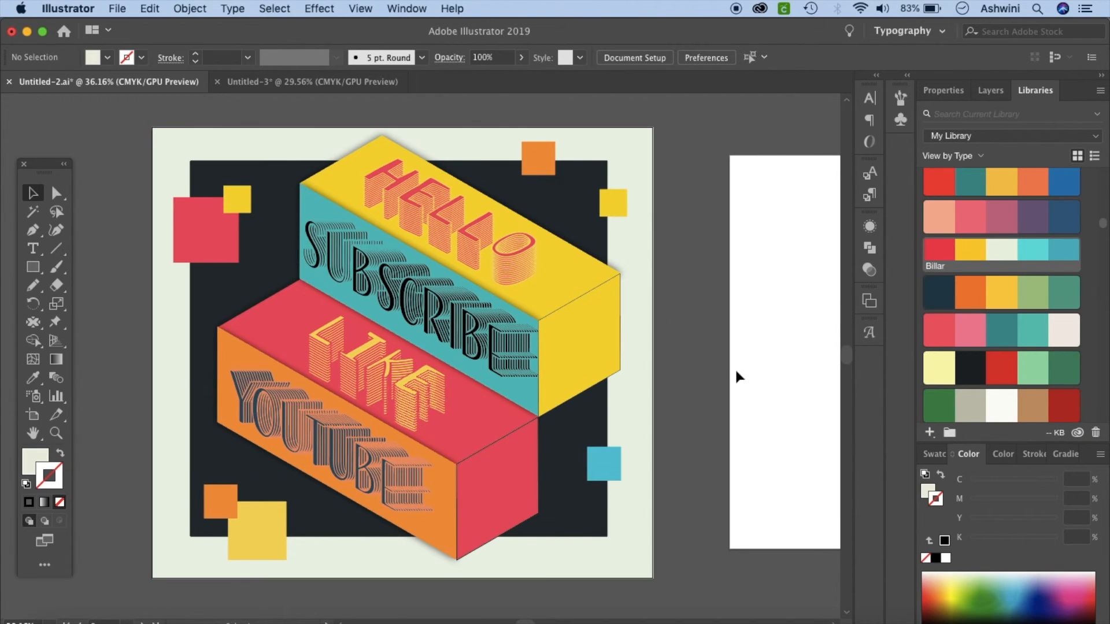
left_click(379, 85)
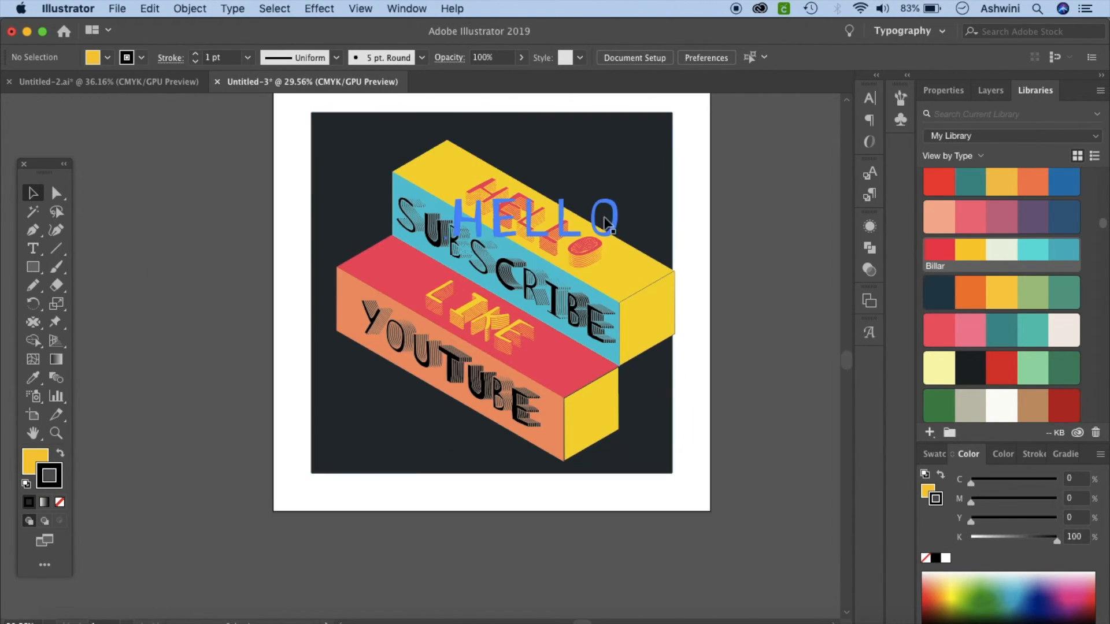
left_click(662, 270)
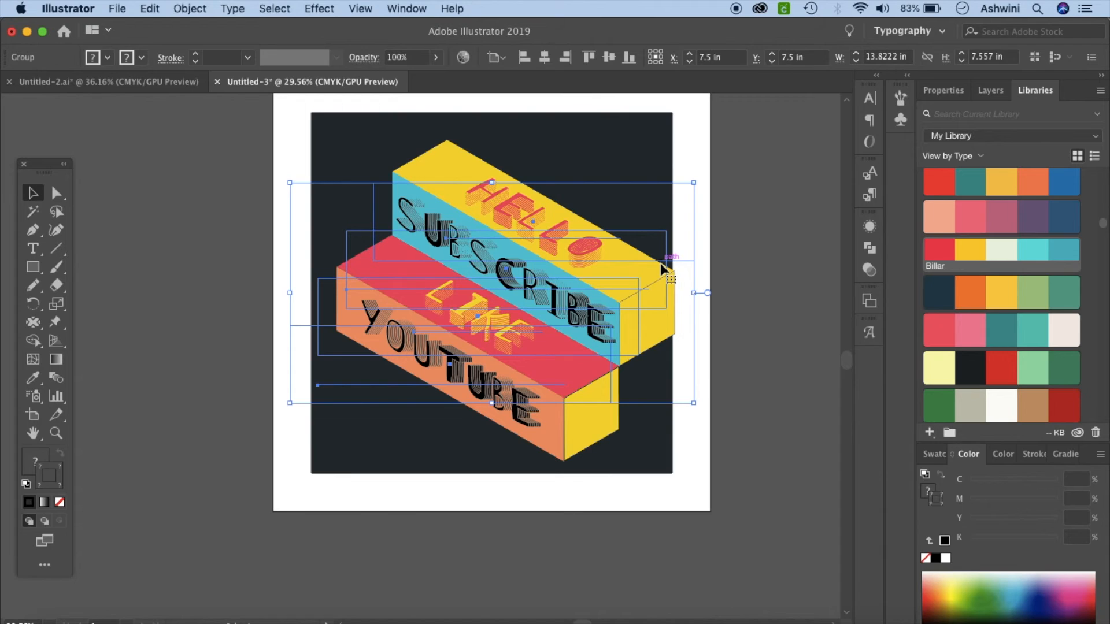
key("super+shift+g")
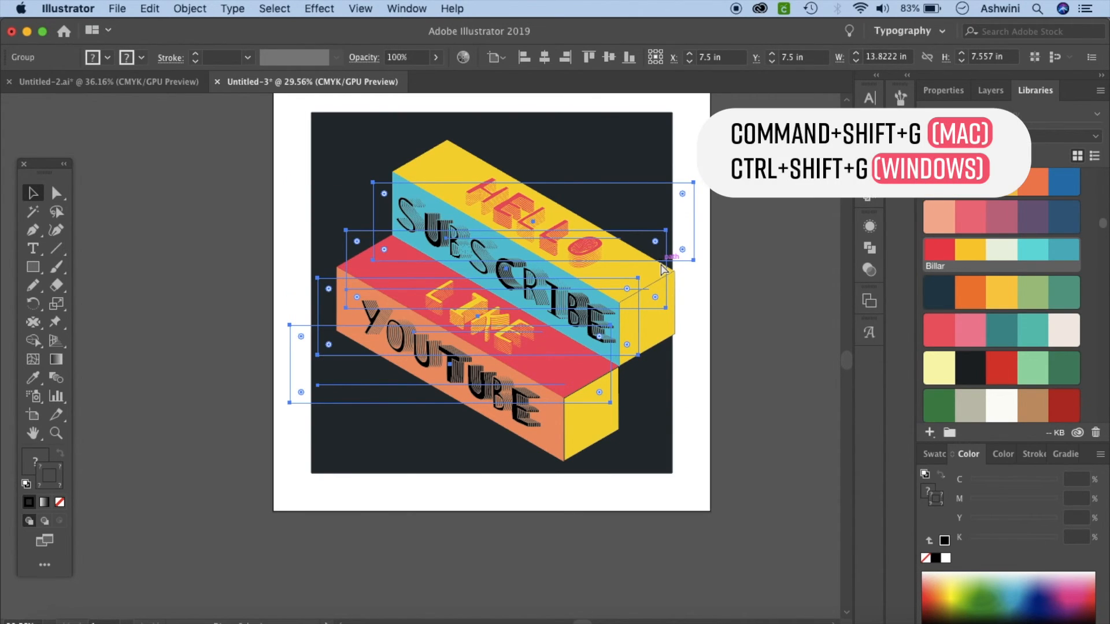
key("super+shift+g")
left_click(784, 275)
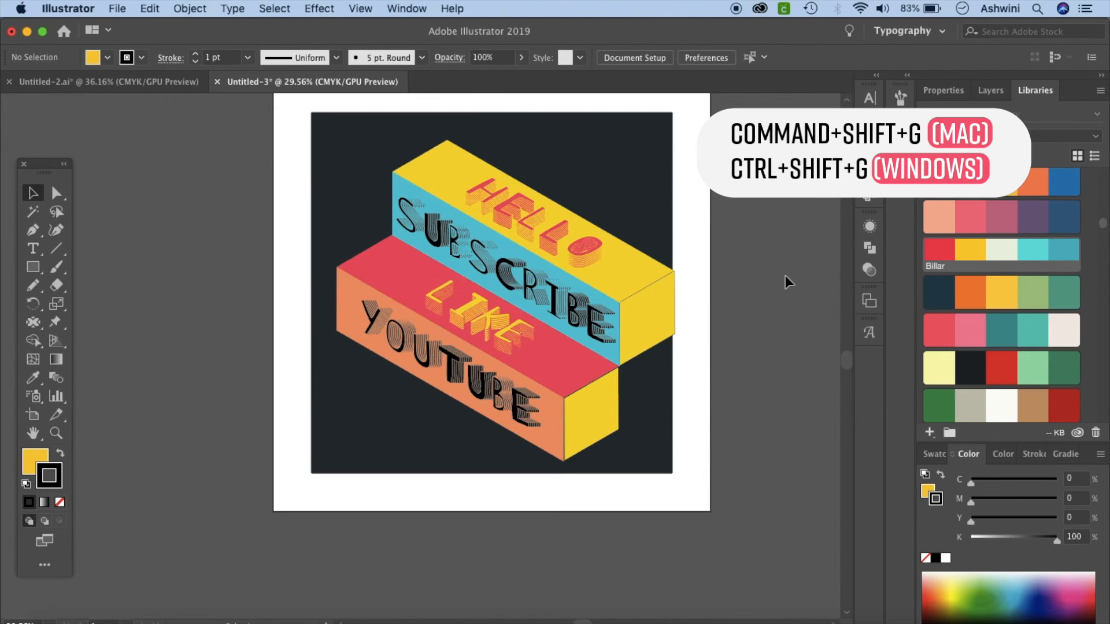
Apply a Multiply drop shadow with 75% opacity, X offset -0.3 in, Y offset 0 in and blur 0.1 in to the yellow, blue and orange panels.
left_click(659, 276)
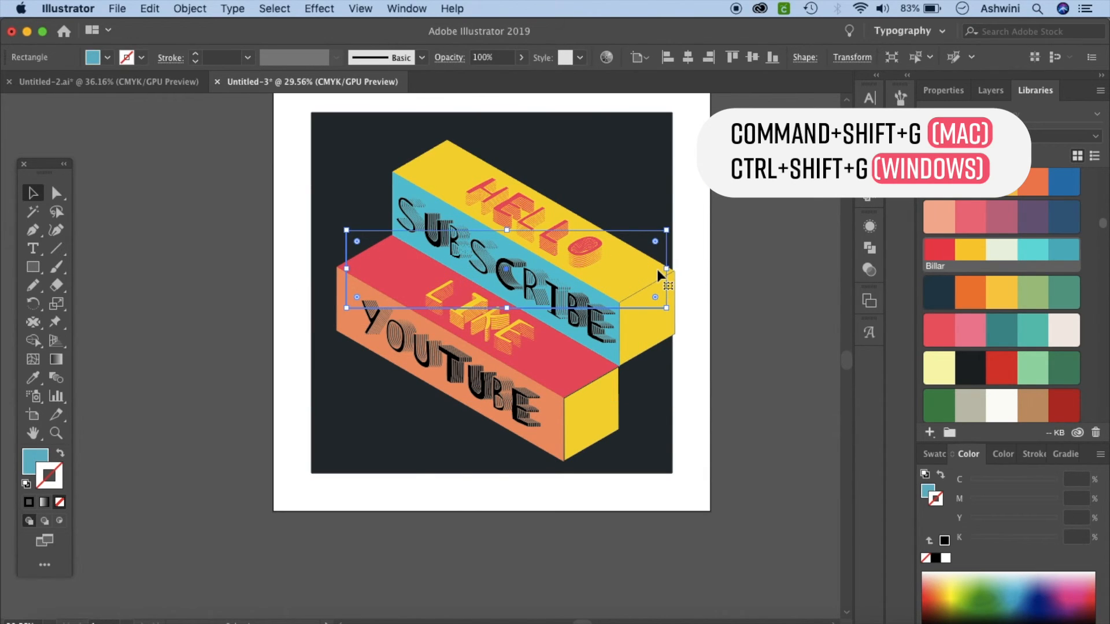
left_click(591, 354, "shift")
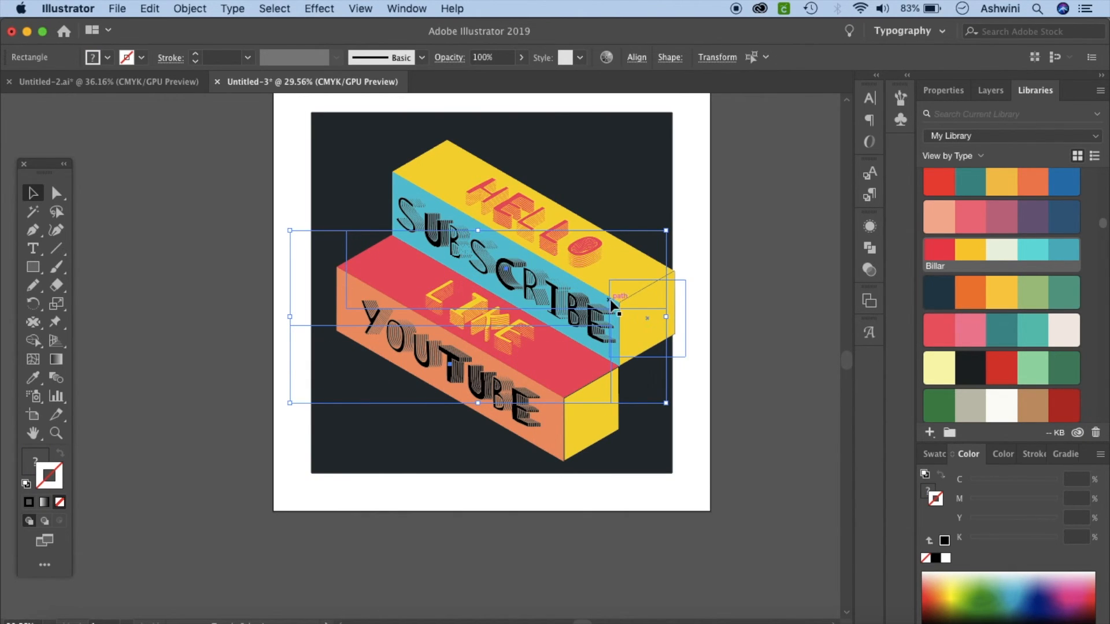
left_click(614, 192, "shift")
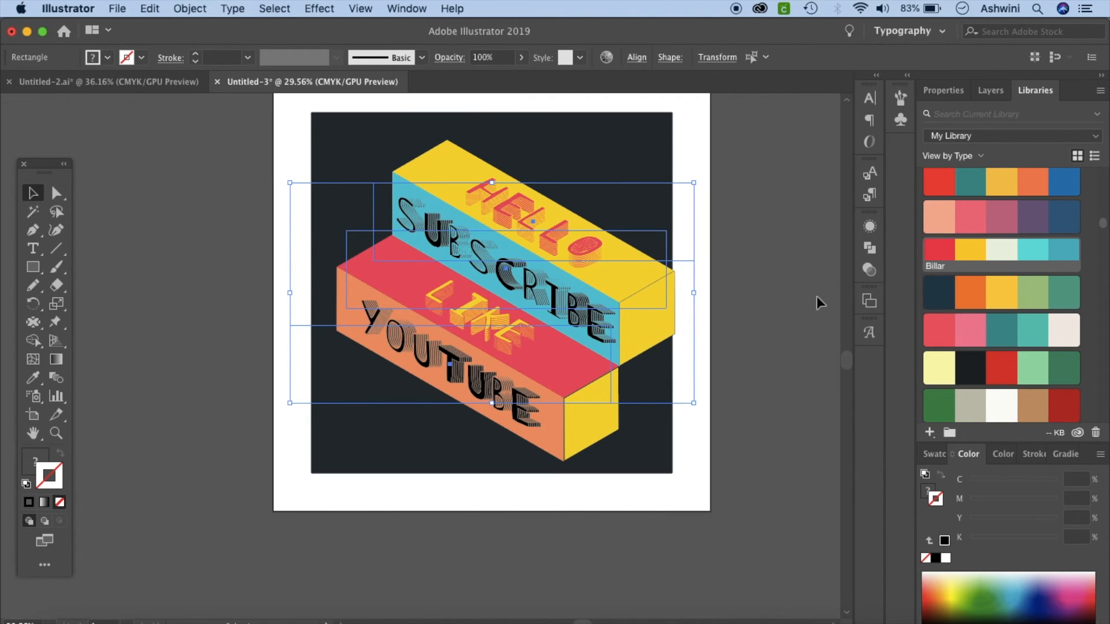
left_click(315, 8)
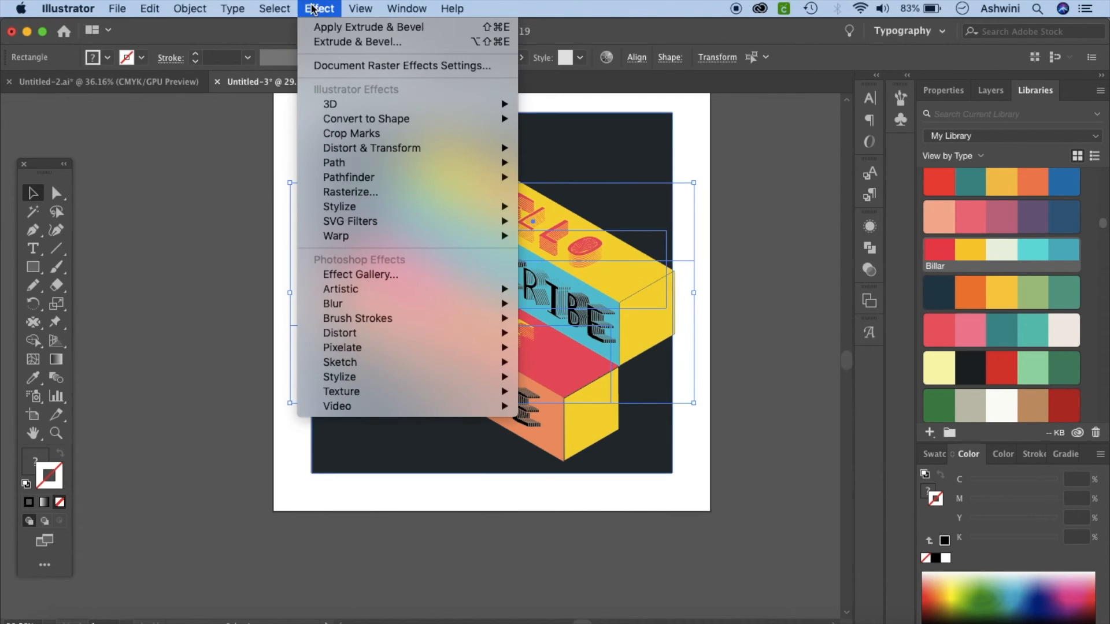
mouse_move(474, 212)
left_click(537, 208)
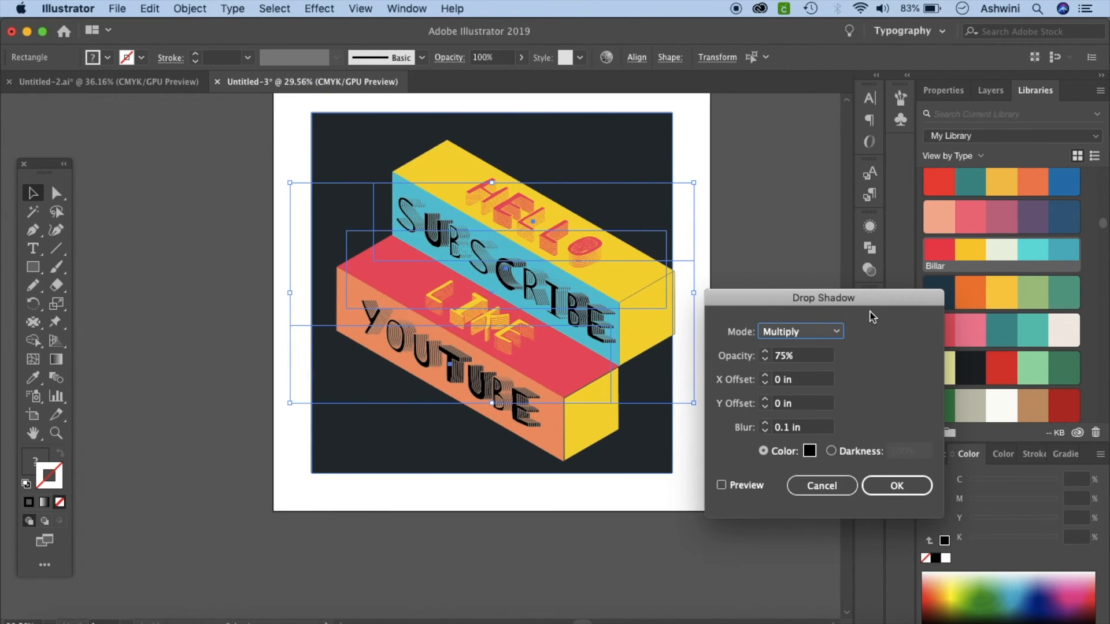
left_click(721, 485)
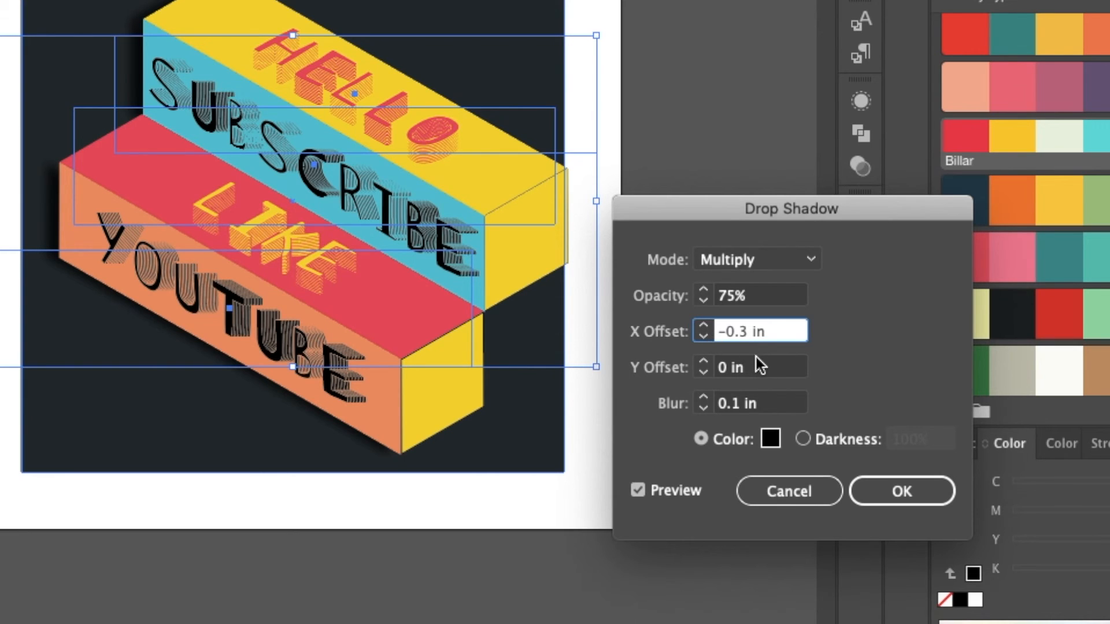
left_click(887, 495)
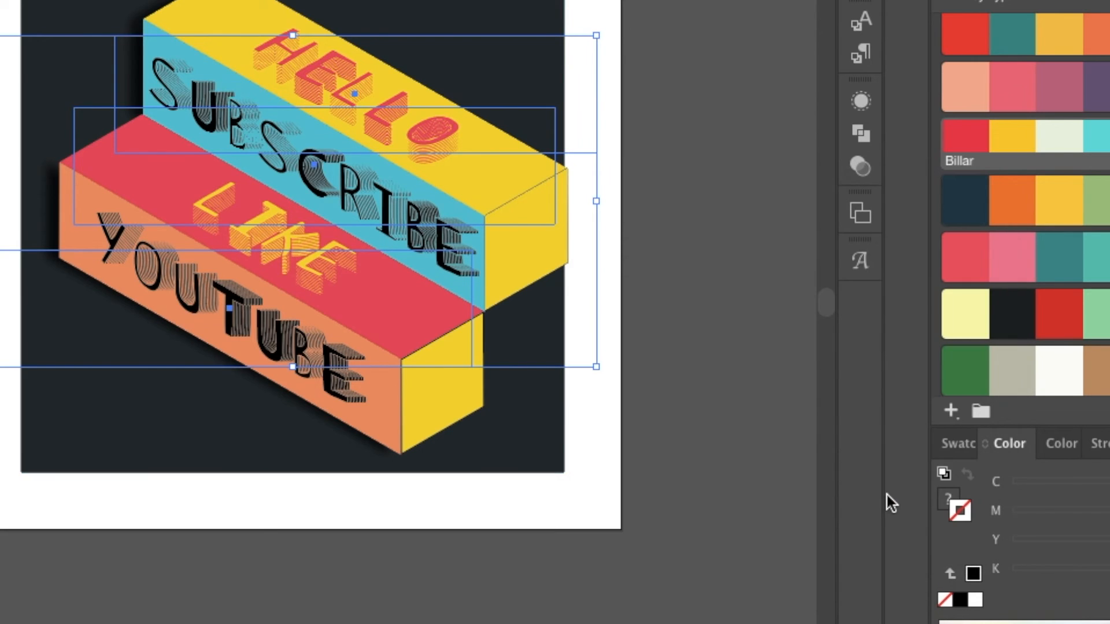
left_click(735, 494)
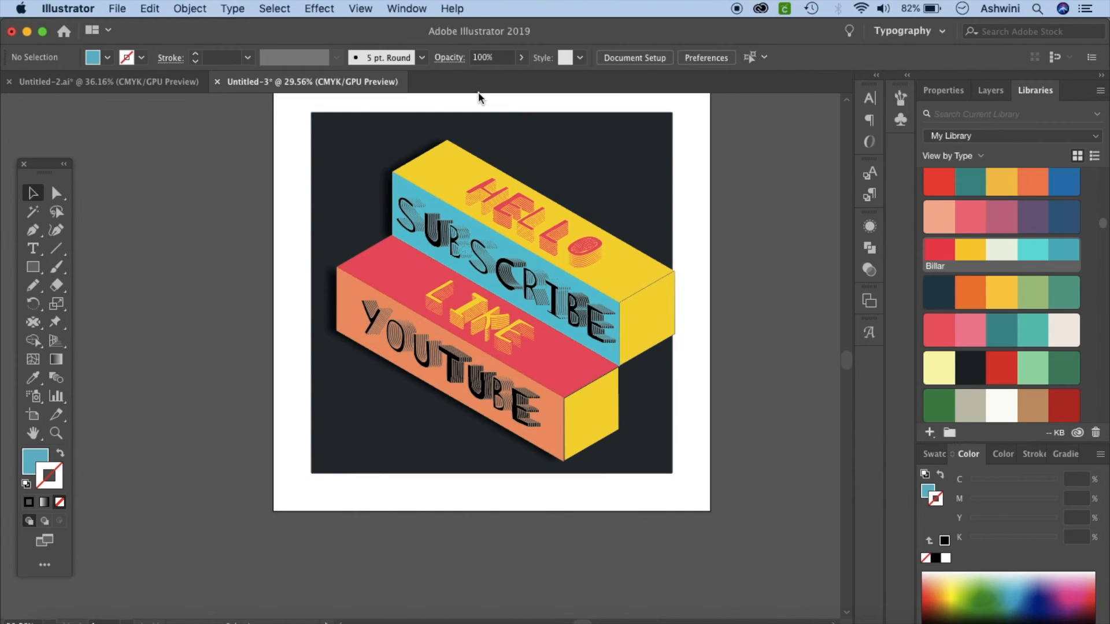
Group all the block panels, end faces and lettering together, leaving out the dark background square.
left_click(144, 81)
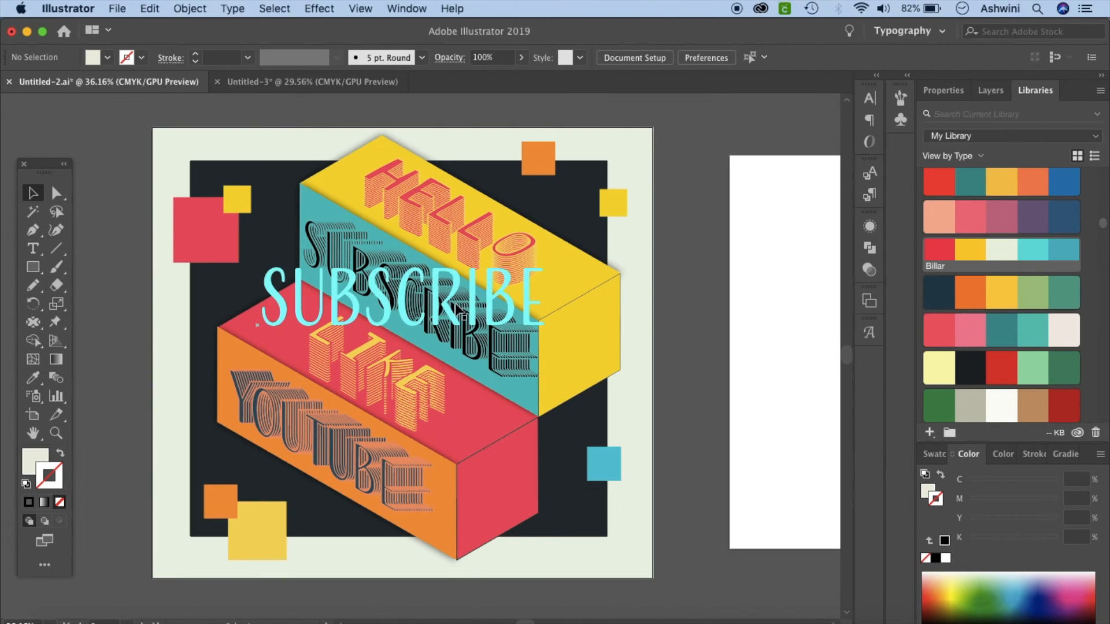
left_click(315, 82)
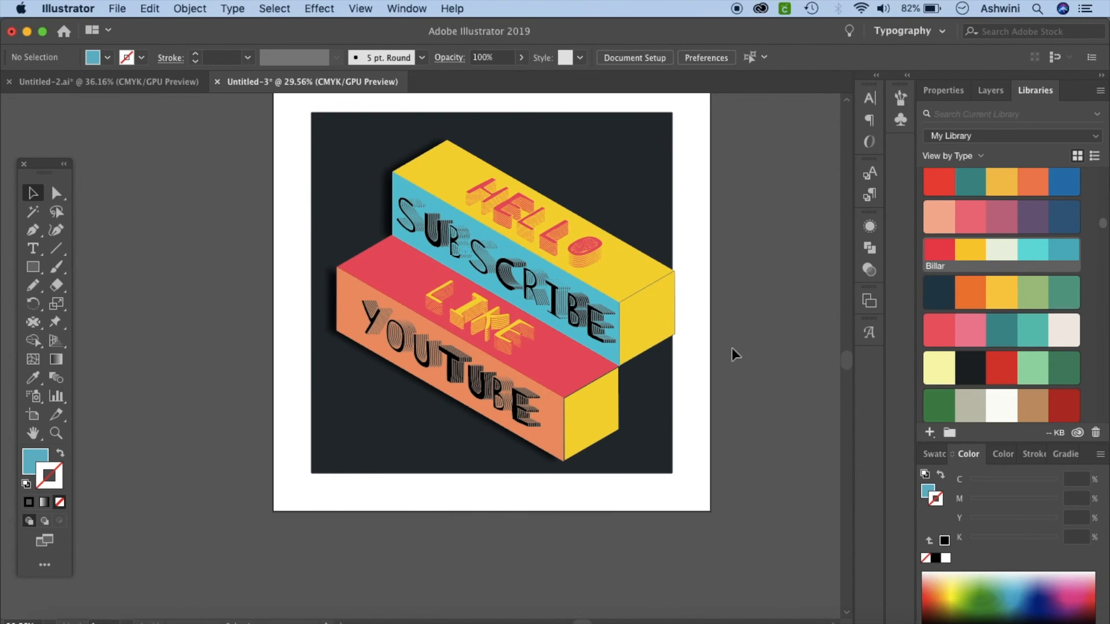
scroll(733, 348, "right", 3)
left_click(569, 185)
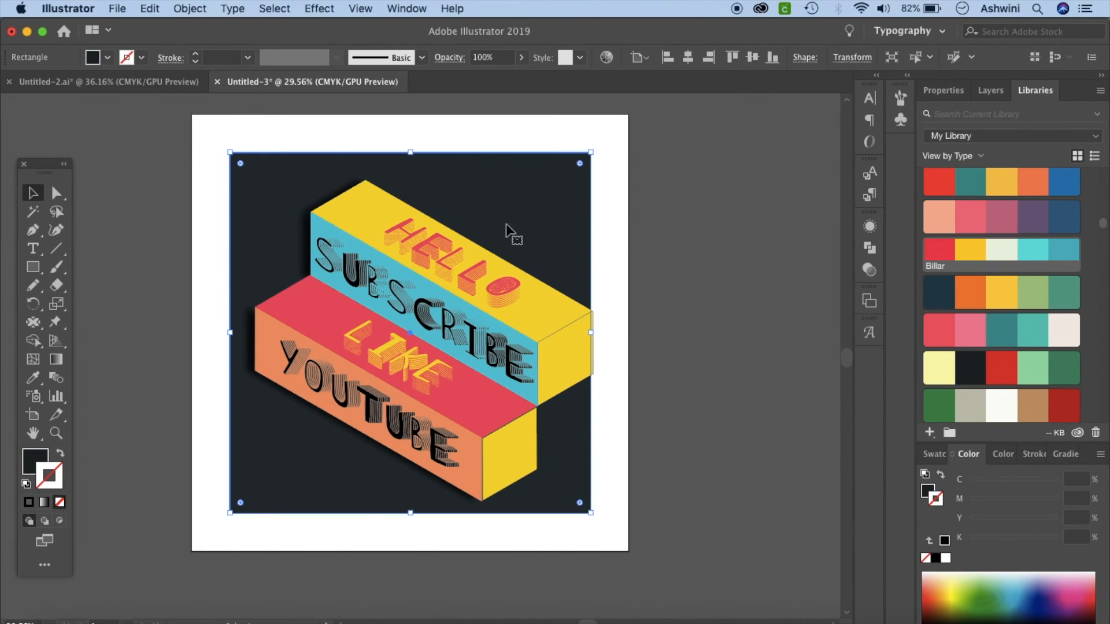
left_click(712, 287)
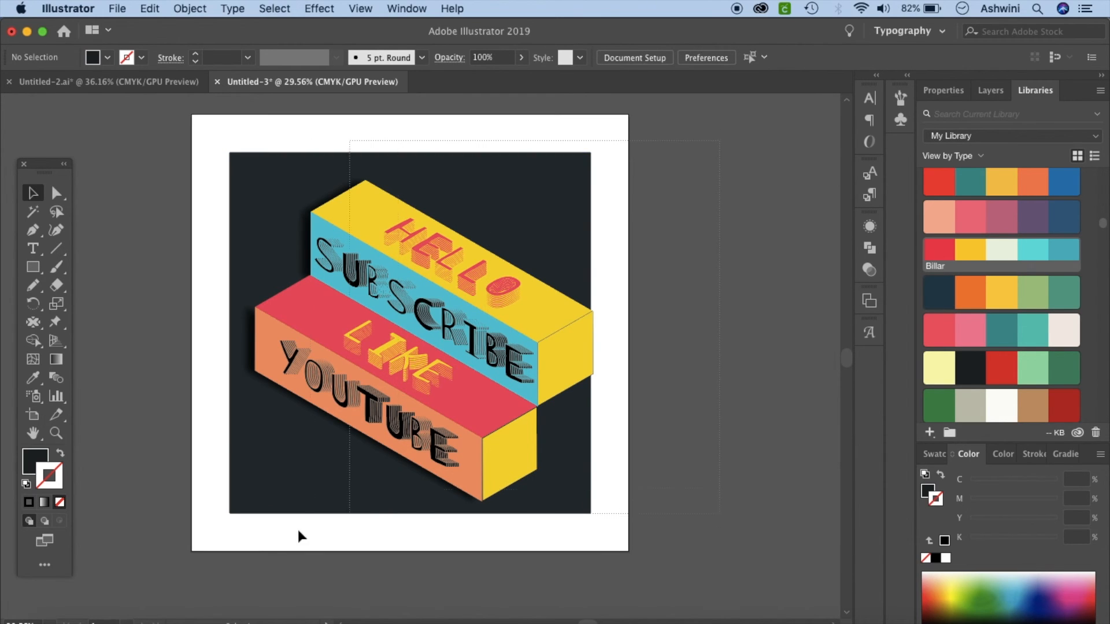
key("super+a")
left_click(511, 170, "shift")
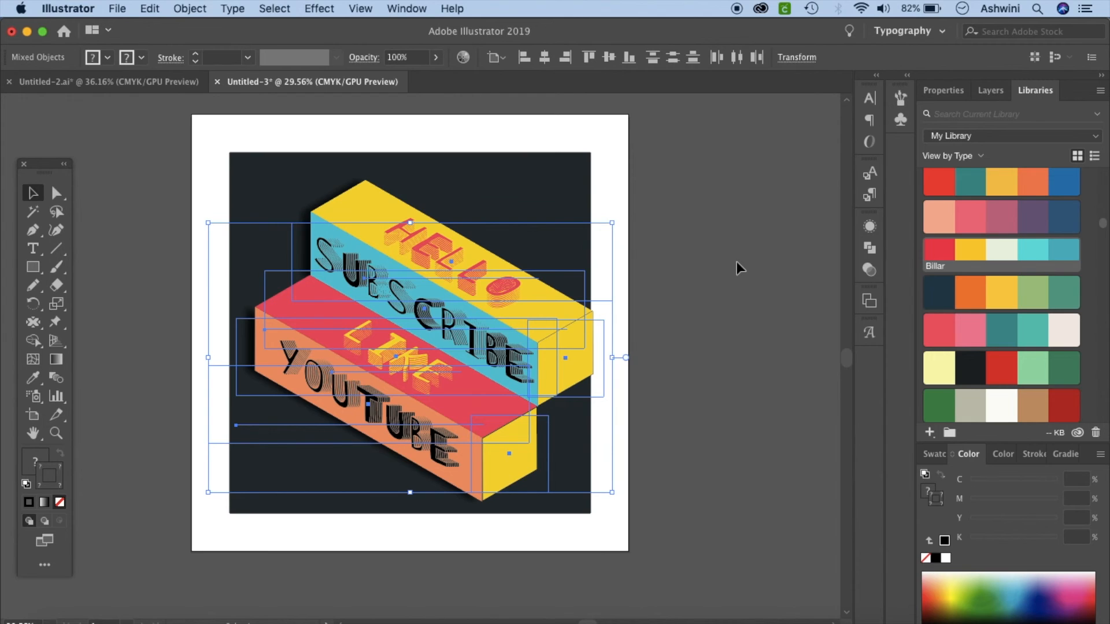
key("super")
key("super+g")
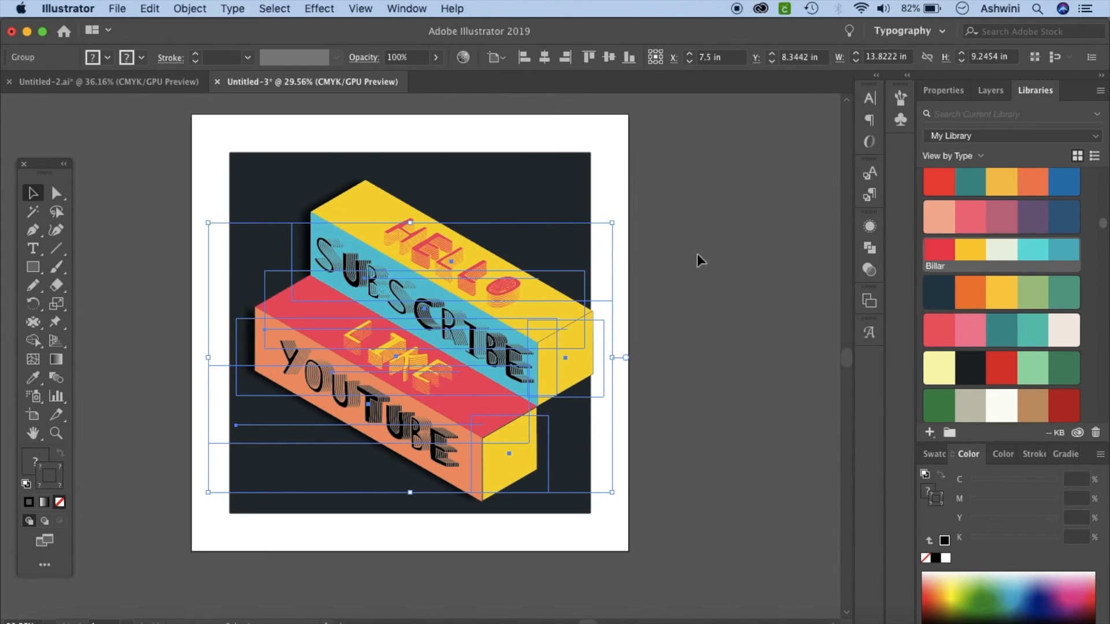
Enlarge the grouped staircase to about 16.77 by 11.22 in and center it so it overhangs the dark square.
left_click_drag(209, 222, 122, 141)
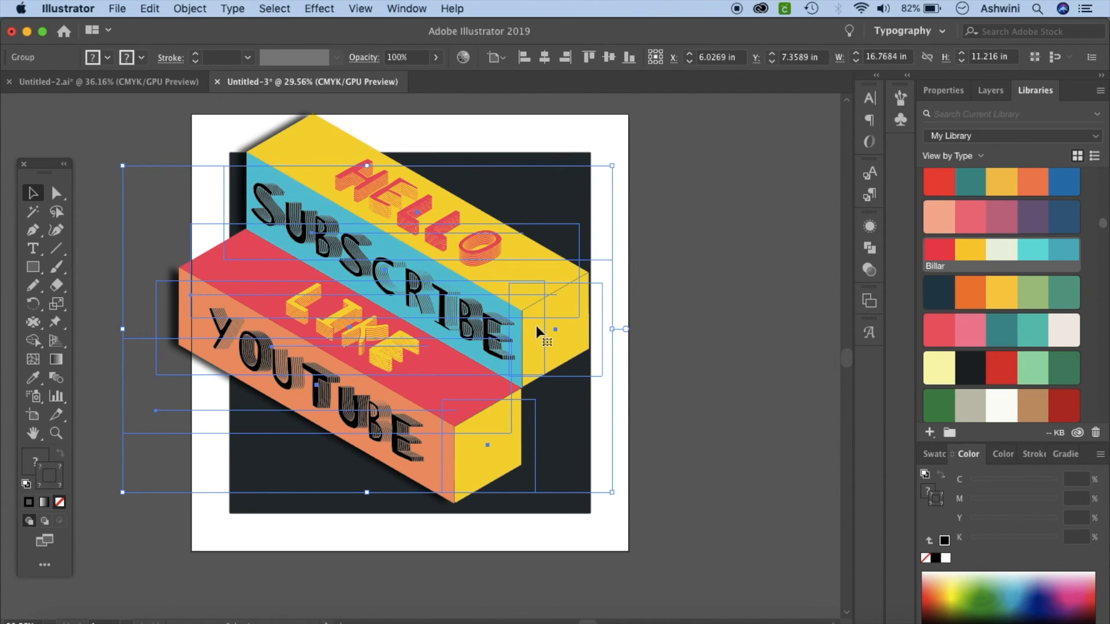
left_click_drag(546, 328, 559, 328)
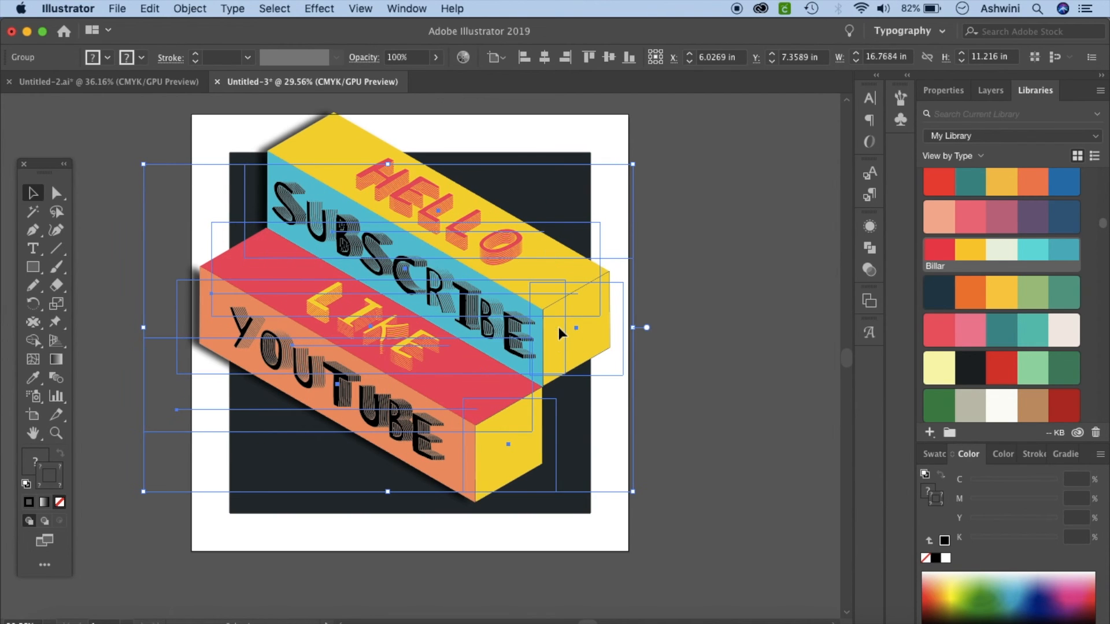
left_click_drag(561, 328, 573, 347)
left_click(796, 455)
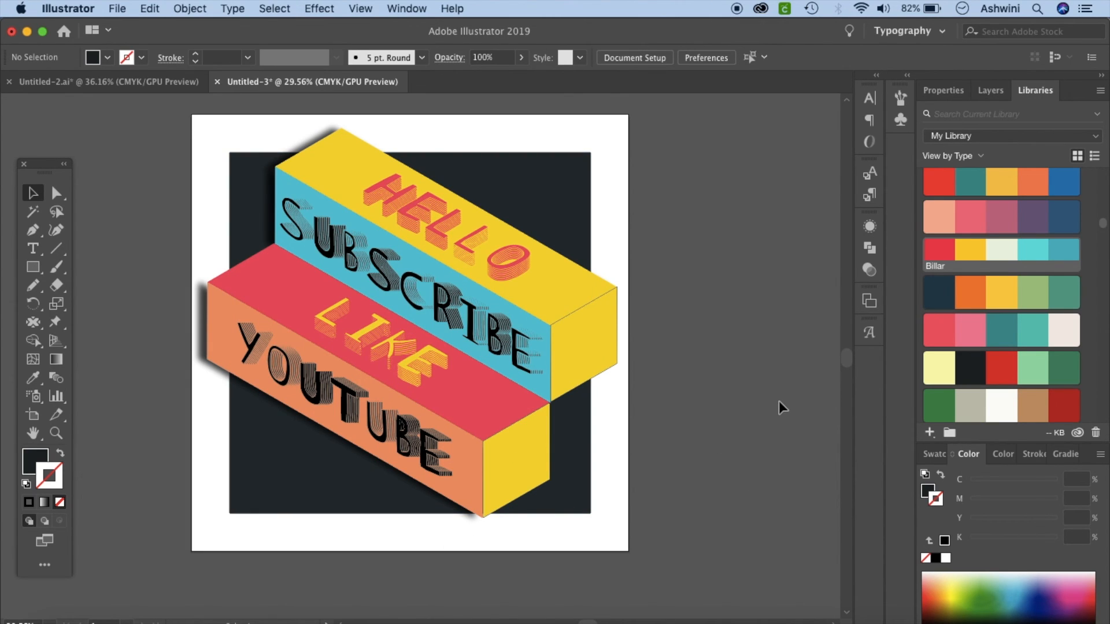
Draw a small yellow square over the dark background's lower-left corner and a larger orange square over its upper-right corner.
left_click(33, 267)
left_click_drag(218, 456, 253, 489)
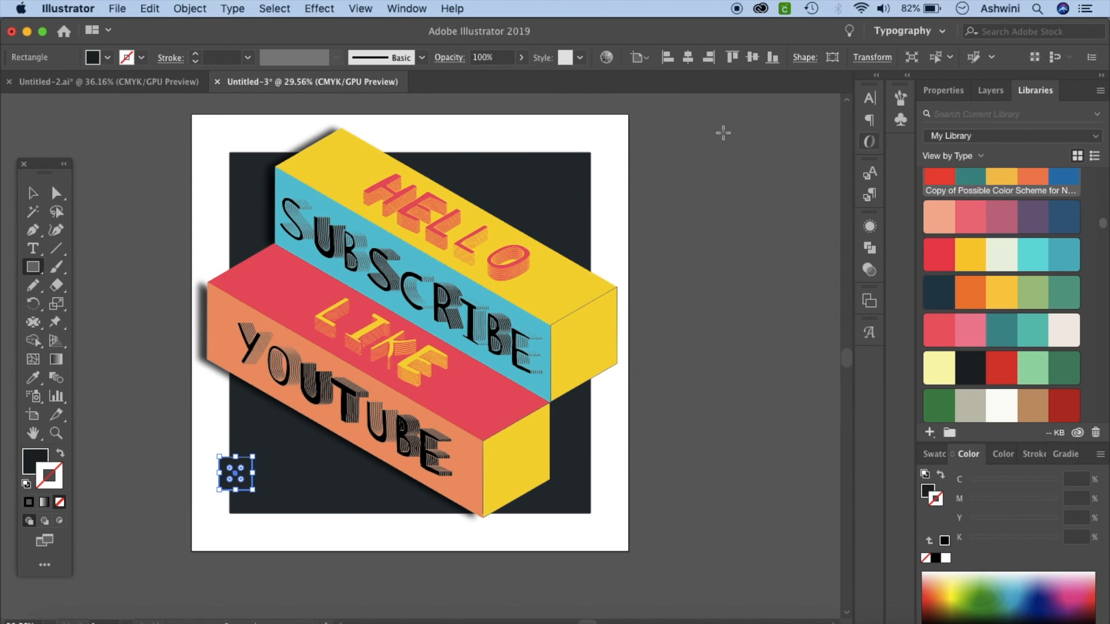
left_click(32, 468)
left_click(1000, 176)
left_click_drag(551, 147, 601, 195)
left_click(1029, 184)
Add blue squares at the background's lower-right corner and beside the orange square, plus red squares at its upper-left corner and above its top edge.
left_click_drag(563, 470, 596, 498)
left_click(1064, 255)
mouse_move(491, 170)
left_mouse_down()
mouse_move(546, 196)
mouse_move(520, 196)
left_mouse_up()
left_click_drag(214, 159, 243, 189)
left_click(939, 250)
left_click_drag(423, 134, 439, 150)
left_click(33, 193)
left_click(786, 471)
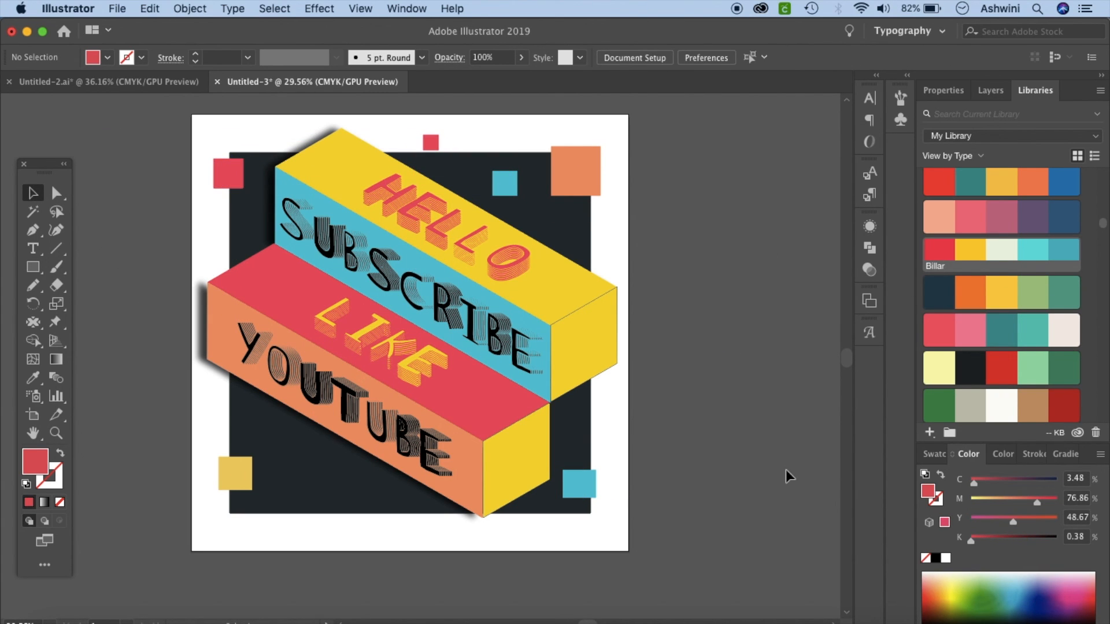